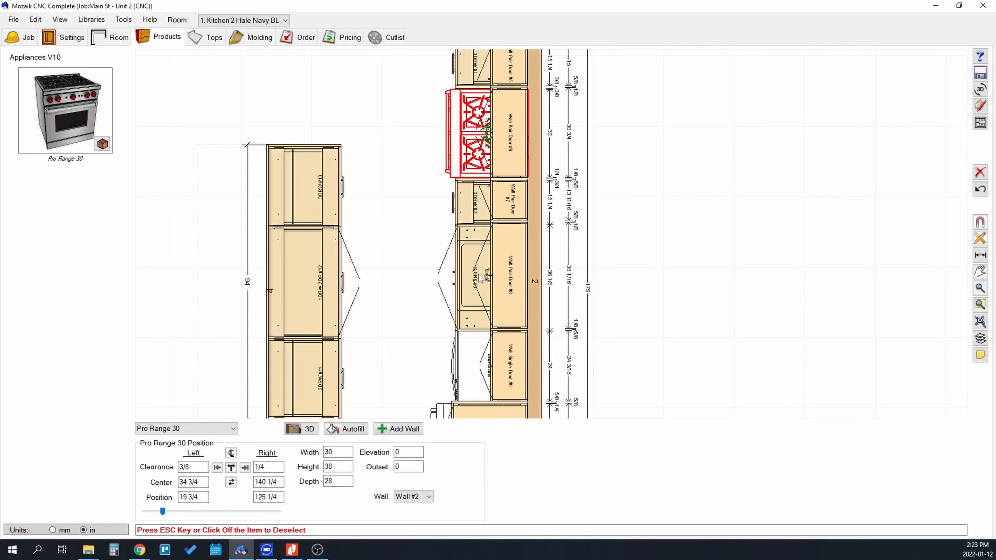
Open the product editor for the 3DRW #13 drawer cabinet on wall 4.
double_click(469, 239)
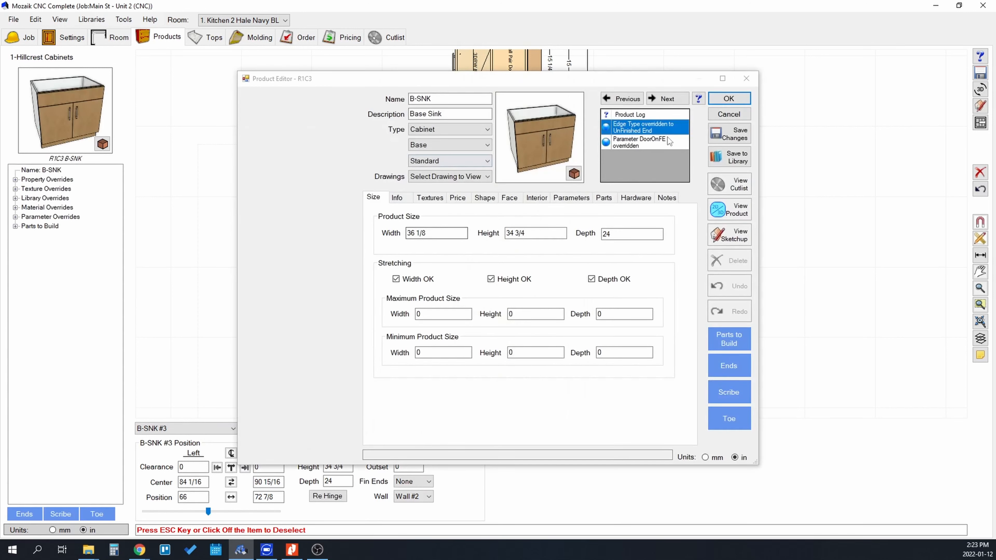
click(748, 114)
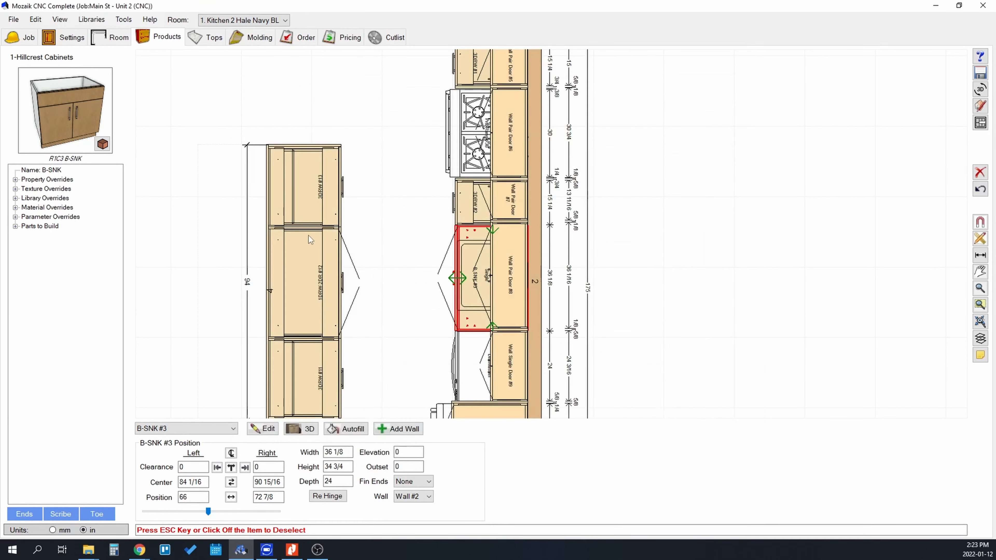
double_click(311, 184)
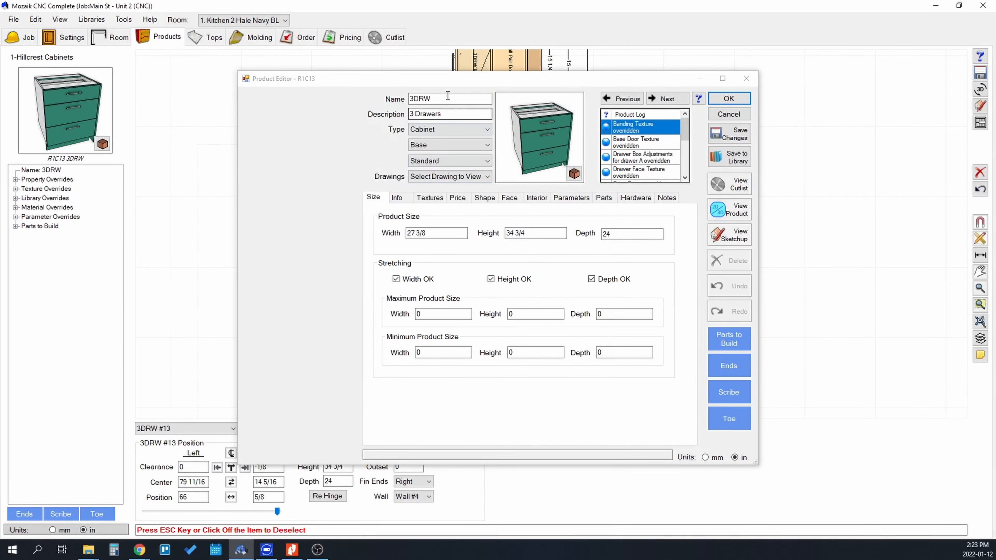
drag(448, 81, 321, 14)
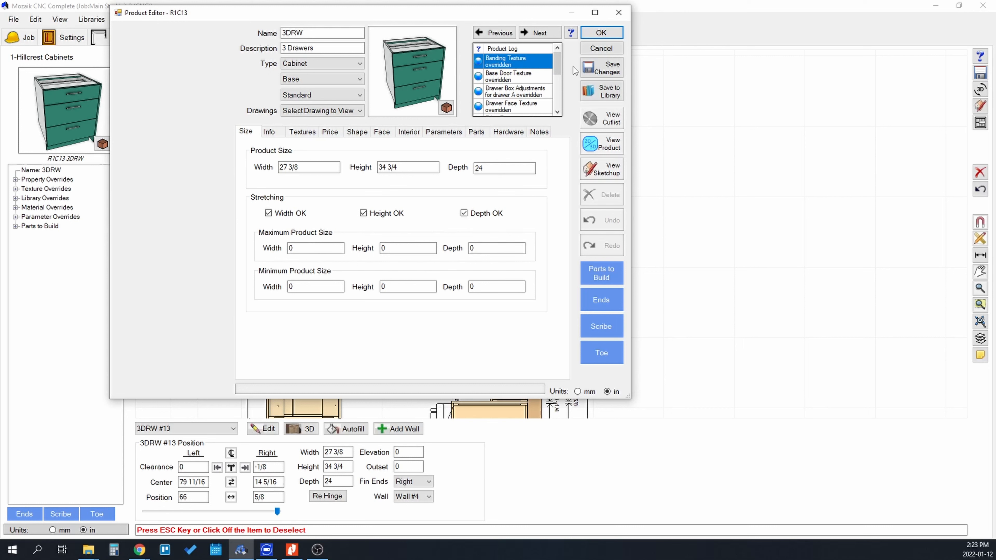
Examine the drawer cabinet's 3D preview from several angles alongside its product size and stretching settings.
drag(393, 70, 424, 68)
scroll(427, 62, up, 3)
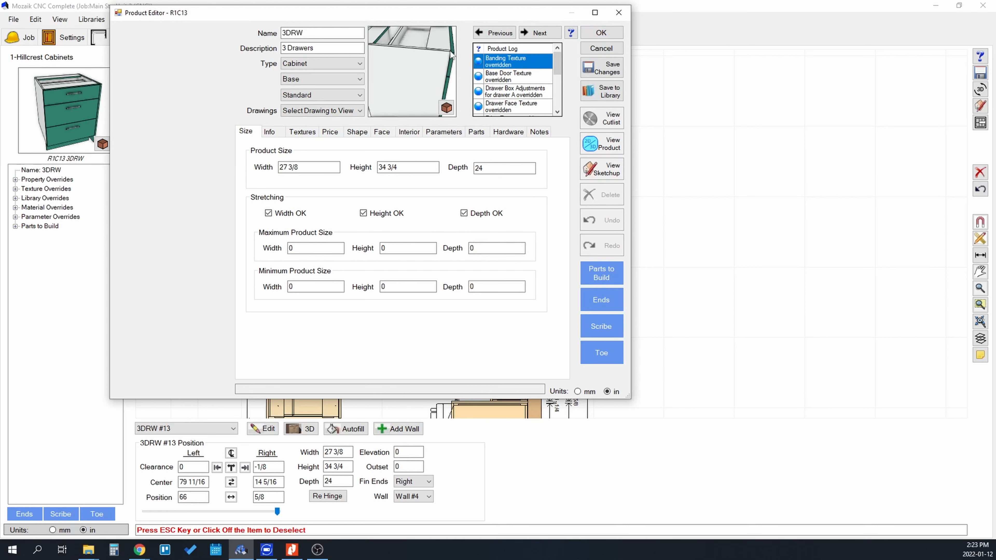
scroll(450, 53, down, 1)
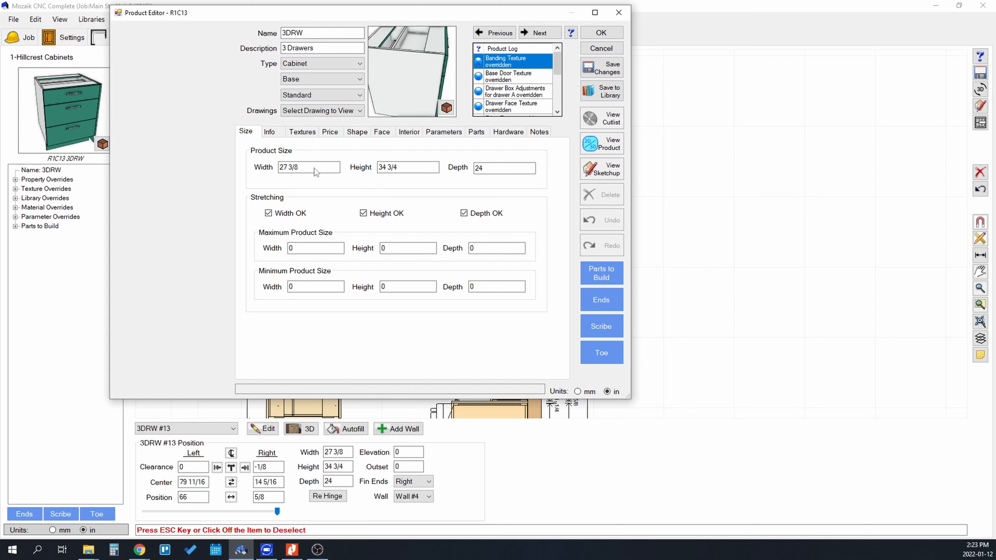
click(499, 170)
scroll(439, 68, down, 2)
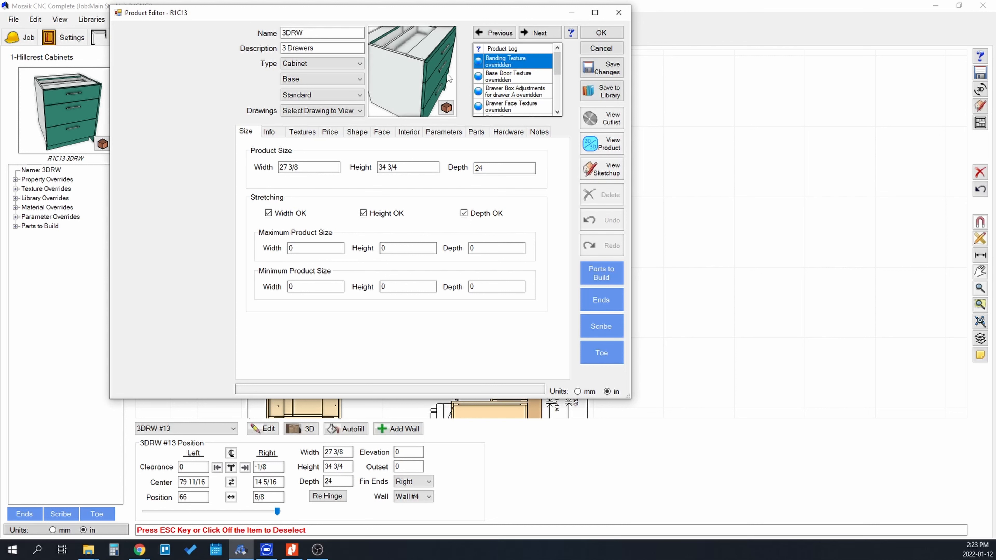
drag(446, 59, 421, 68)
scroll(424, 67, down, 2)
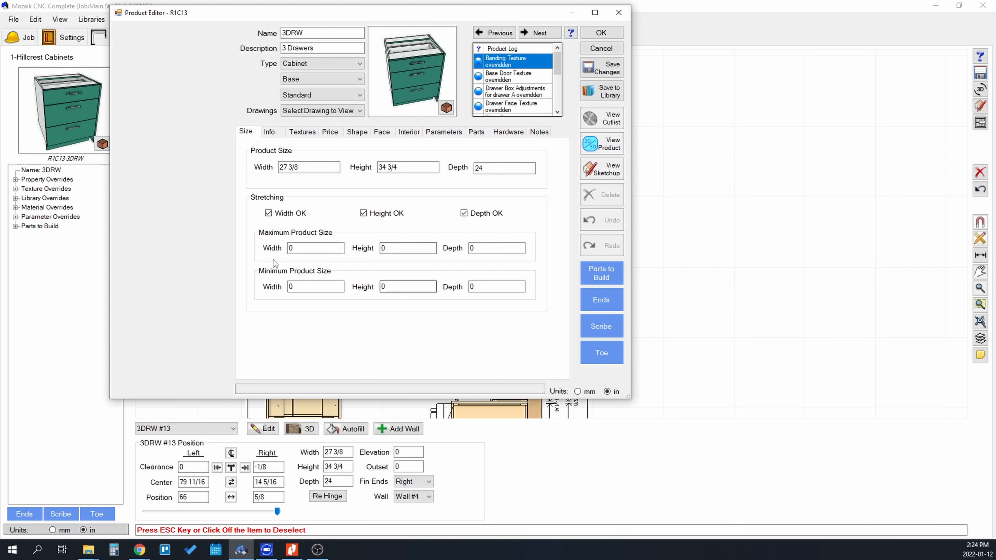
Try the No Cutlist property on the drawer cabinet, switching it on and off again.
click(269, 131)
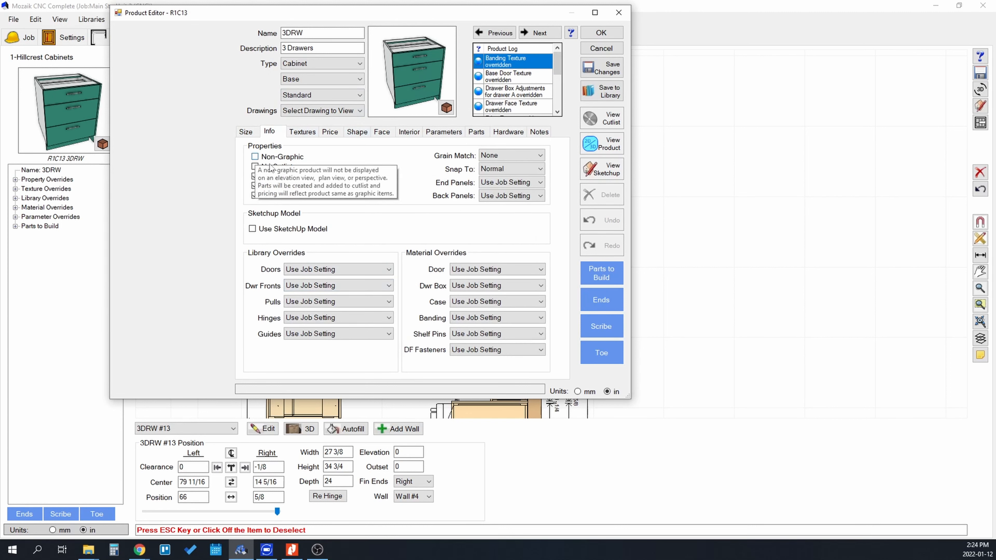
click(256, 167)
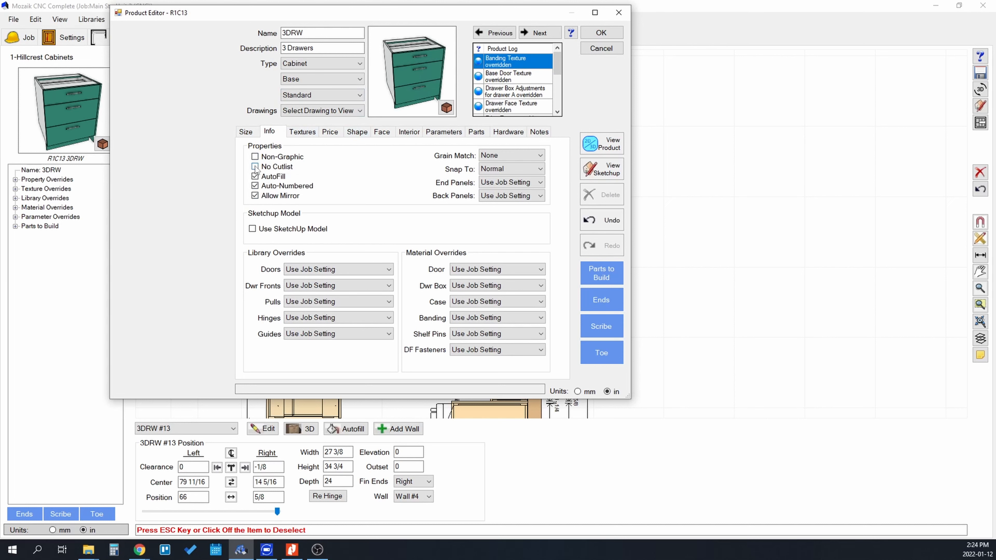
click(256, 167)
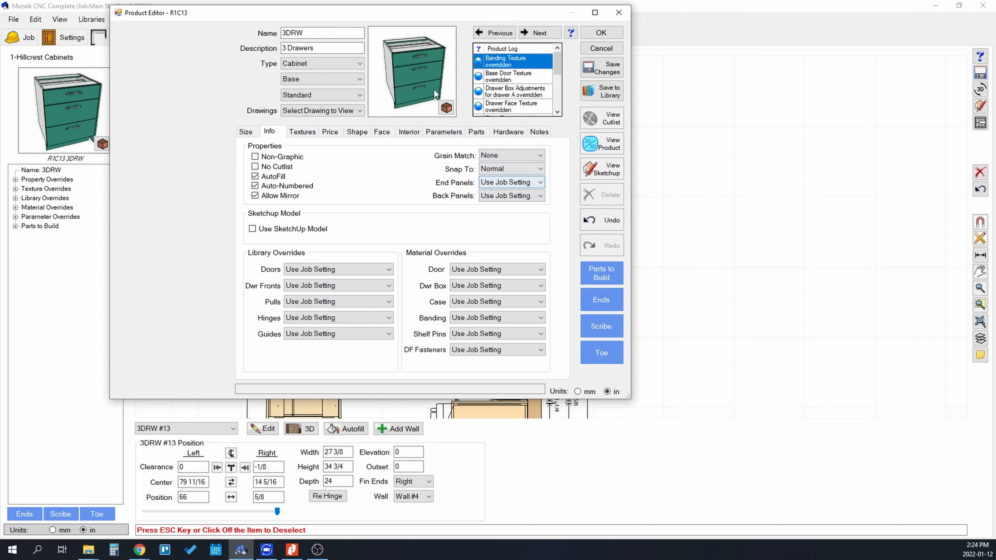
Override the cabinet's end panels with the 2.25 Shaker style and set its routed door options to Override.
drag(434, 90, 379, 86)
click(534, 183)
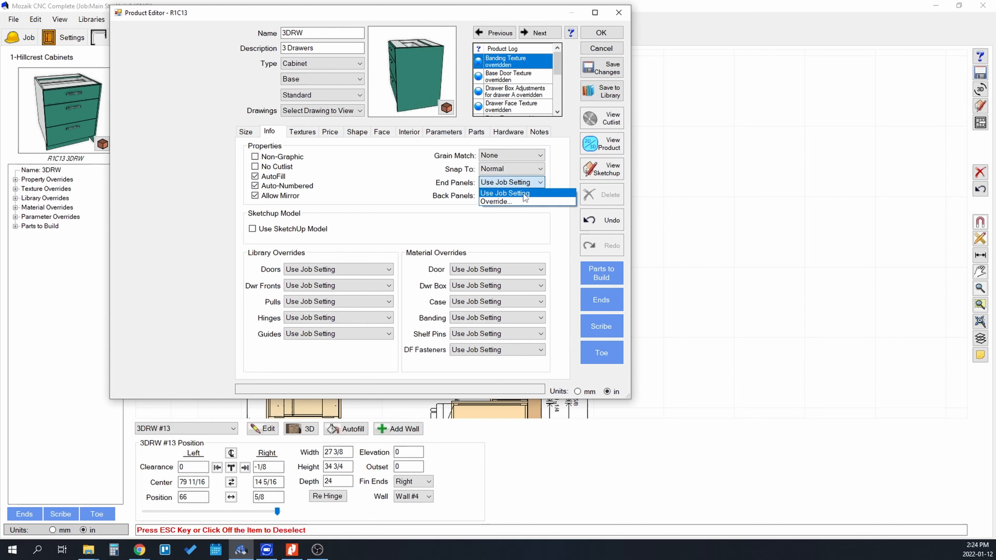
click(512, 202)
click(447, 159)
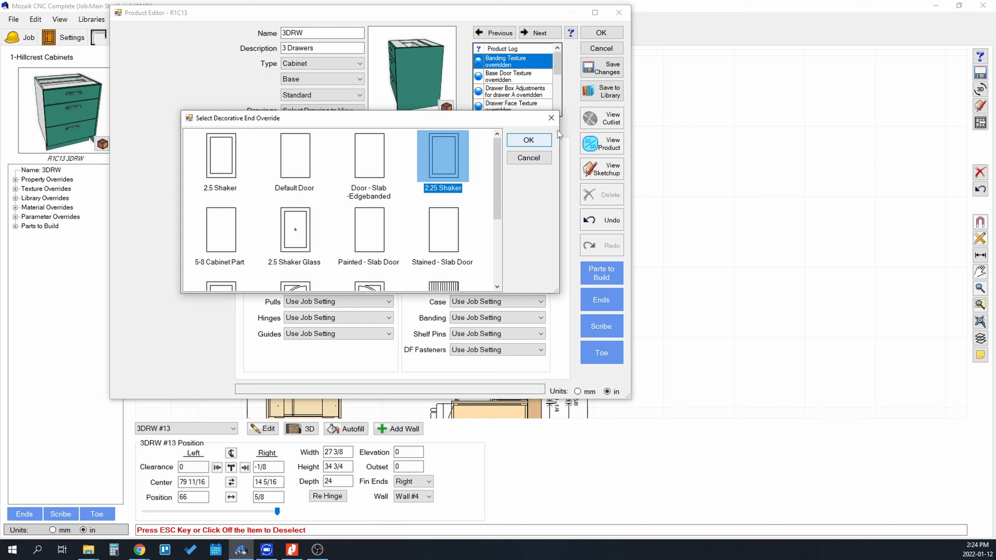
click(529, 140)
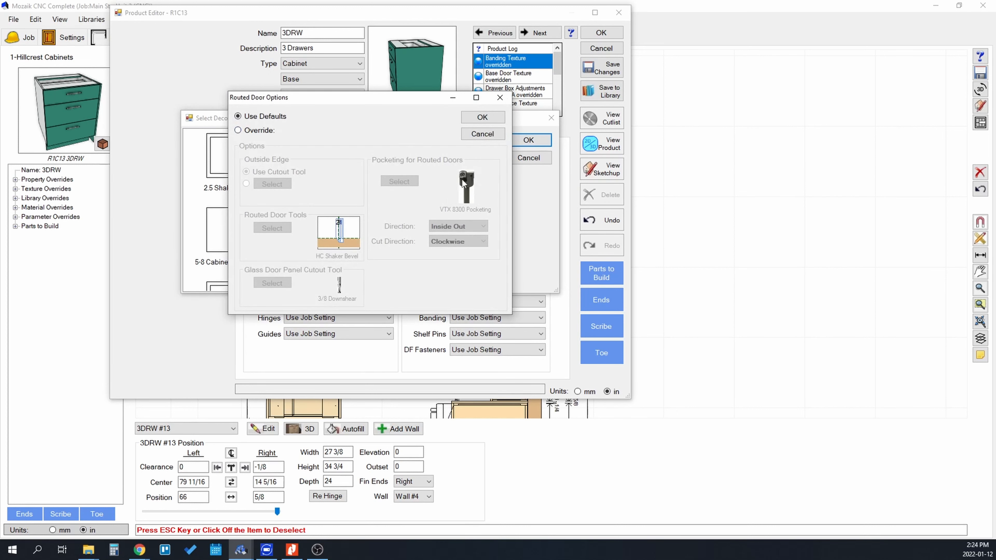
click(247, 130)
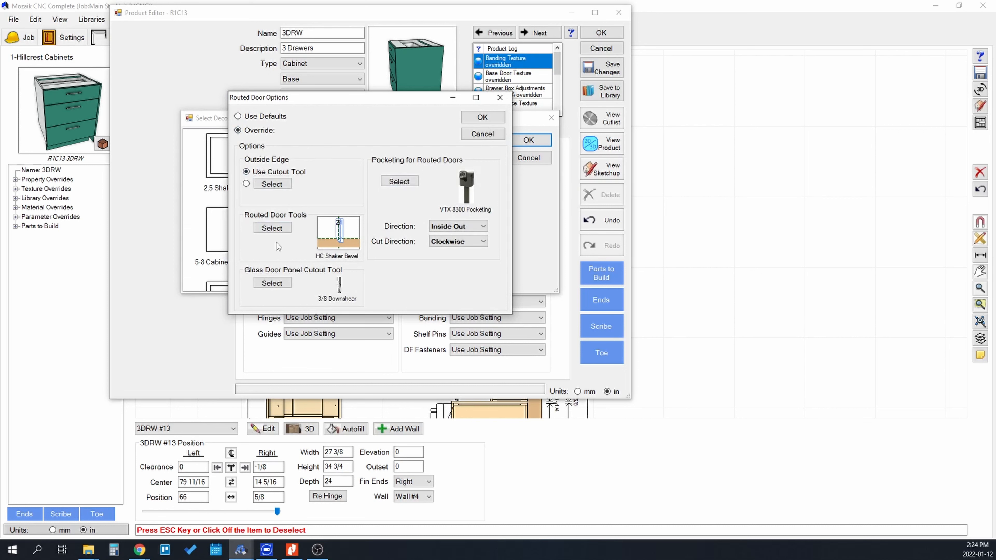
click(483, 117)
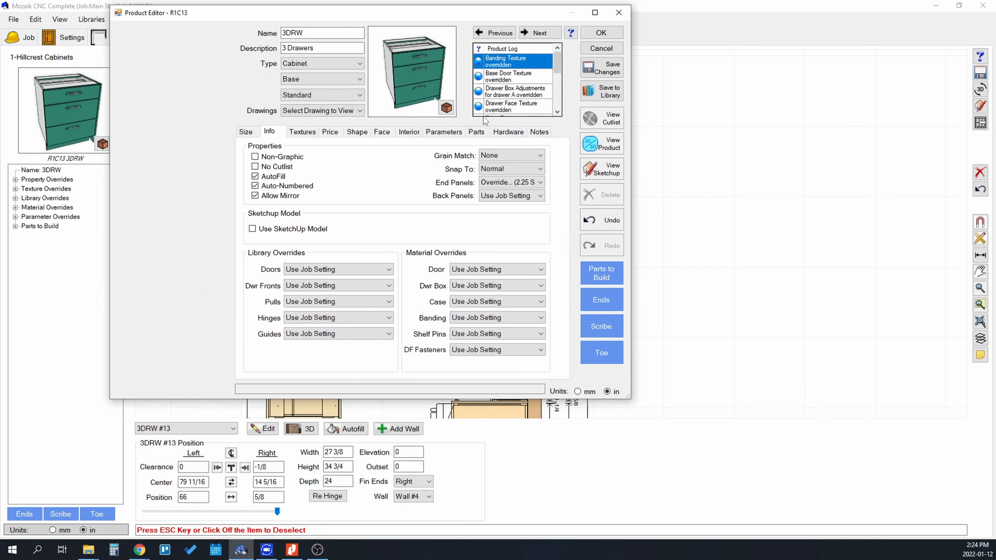
Inspect the end panel in the preview and reapply the 2.25 Shaker override with the same routed door options.
mouse_move(403, 71)
mouse_down()
mouse_move(378, 63)
mouse_move(402, 43)
mouse_move(401, 70)
mouse_move(406, 57)
mouse_up()
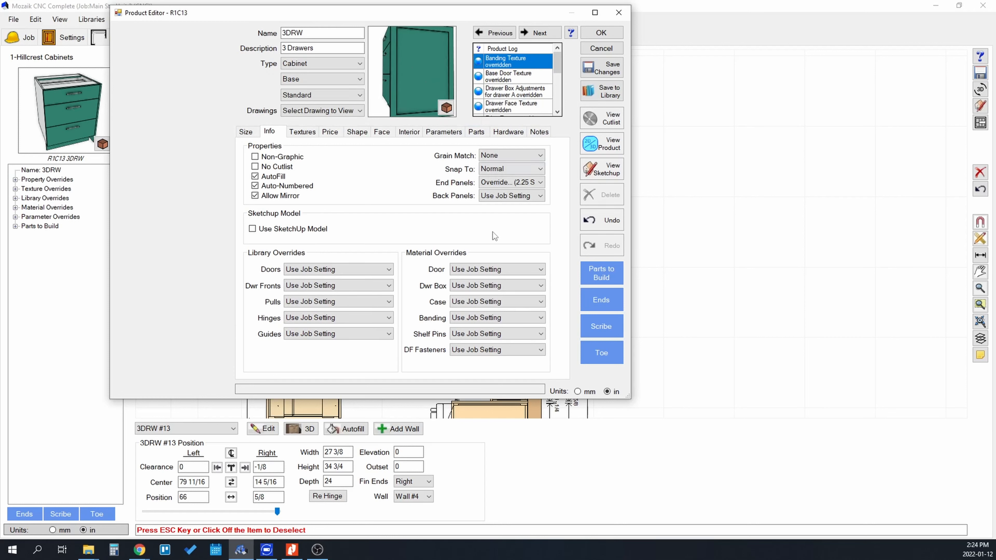
click(528, 183)
click(524, 202)
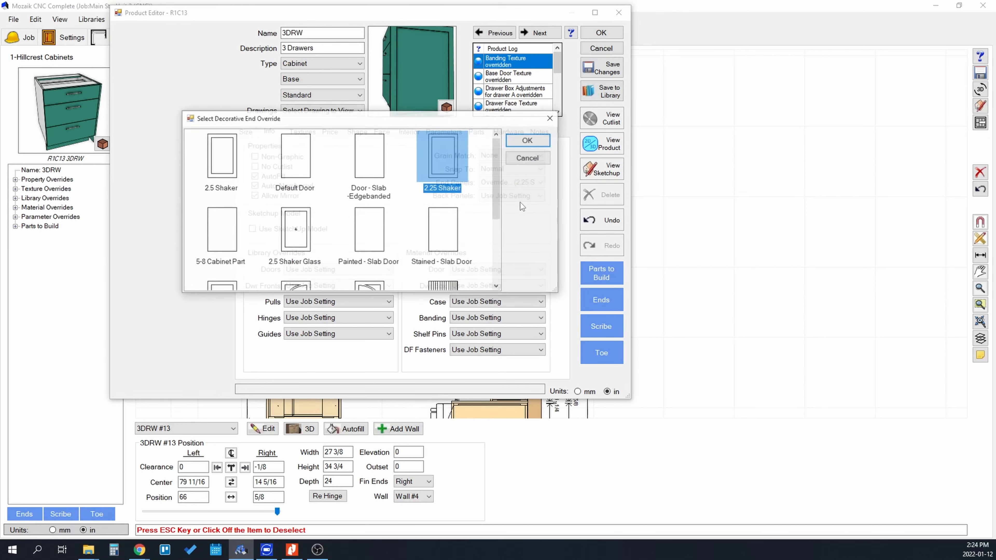
double_click(440, 154)
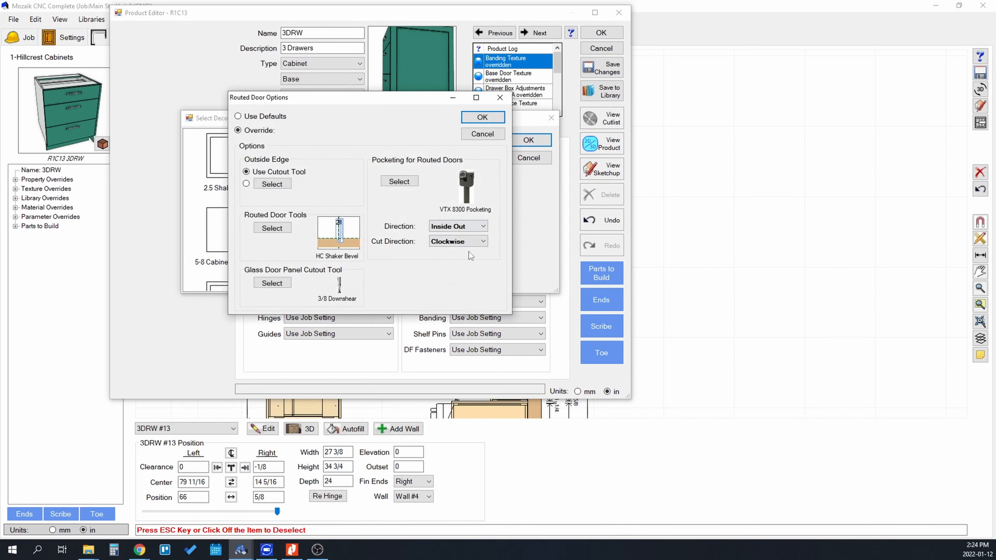
click(490, 118)
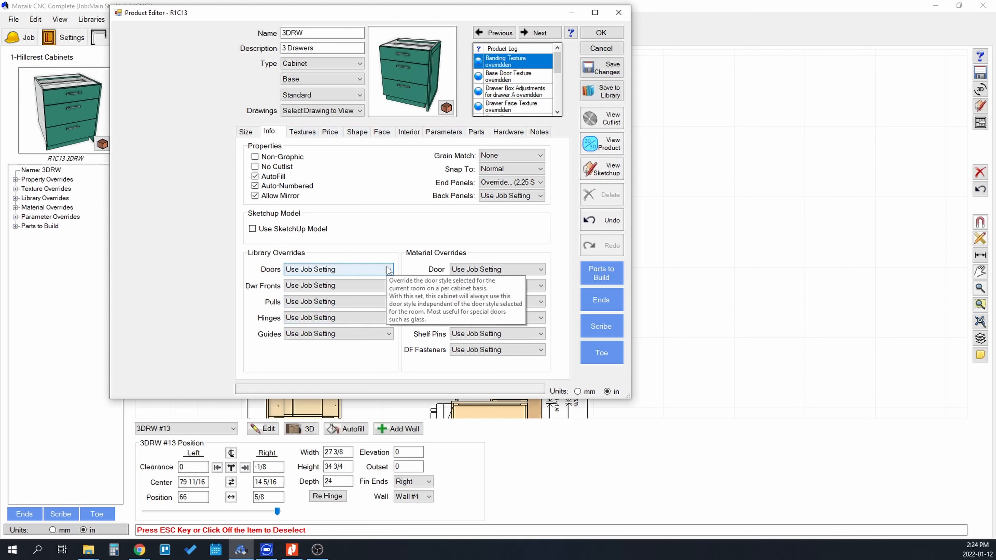
click(375, 270)
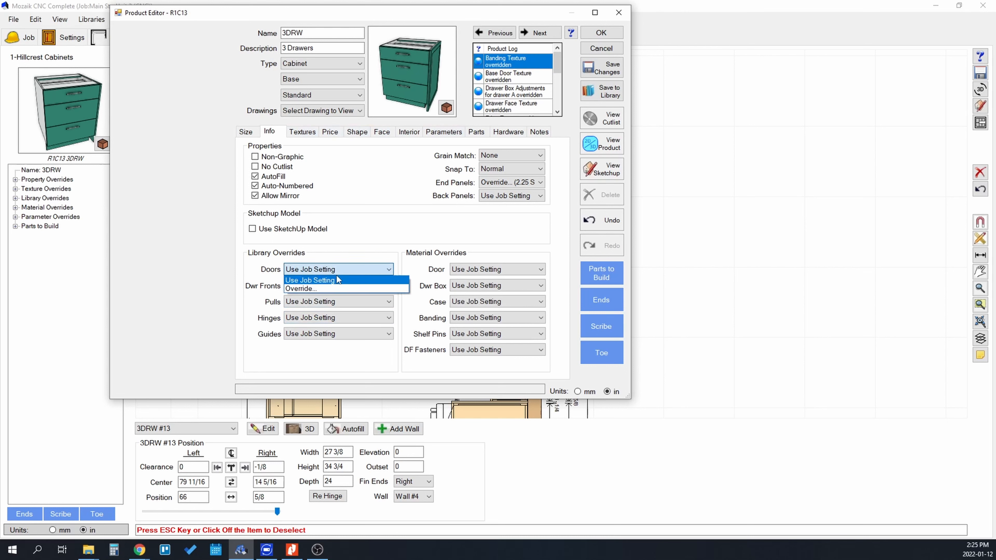
click(323, 288)
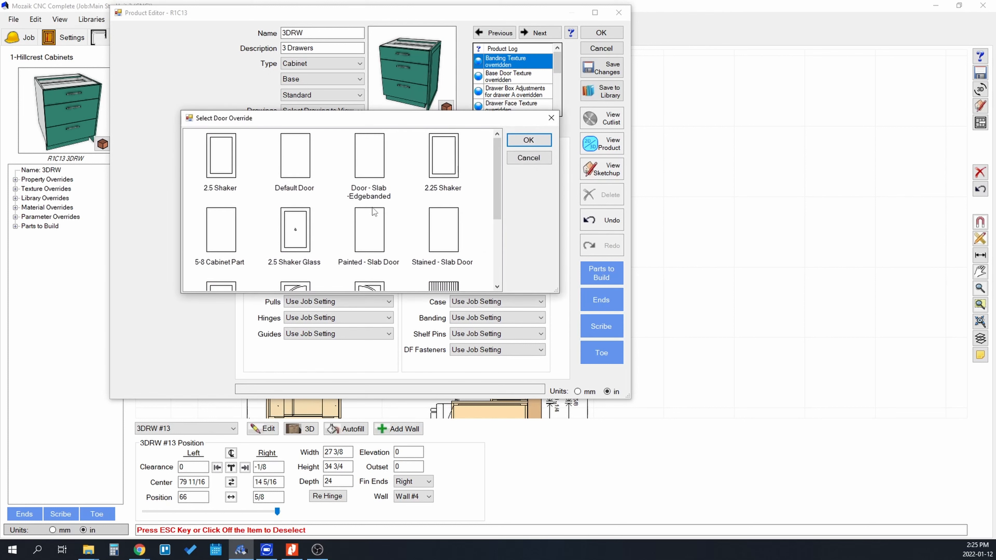
click(522, 157)
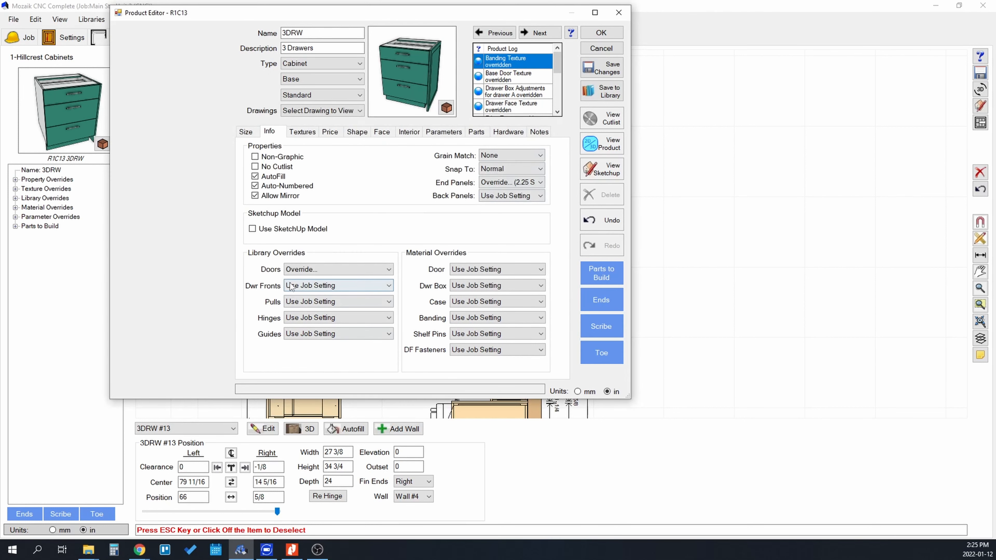
Override the cabinet's door style with 2.5 Shaker Glass, using the default routed door options.
click(343, 270)
click(321, 289)
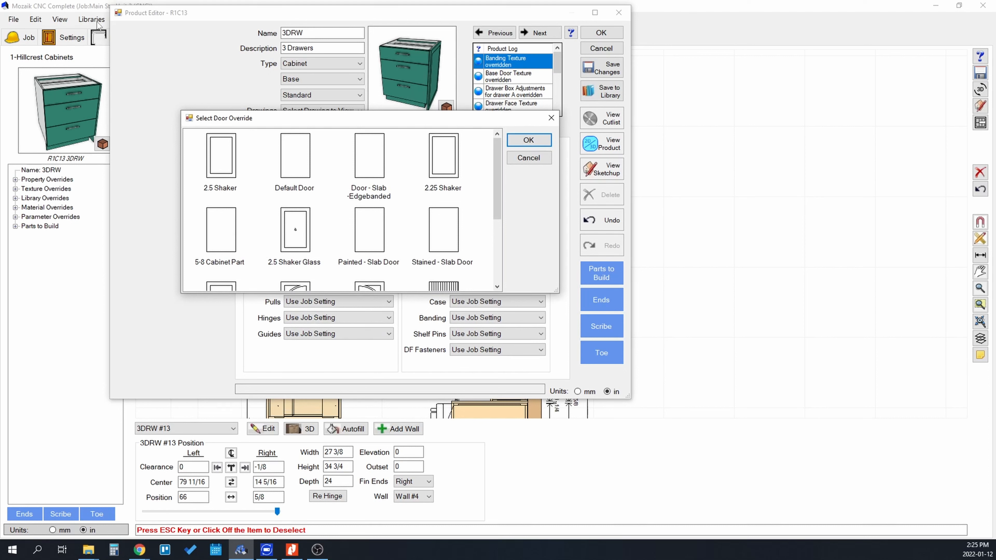
scroll(384, 220, down, 3)
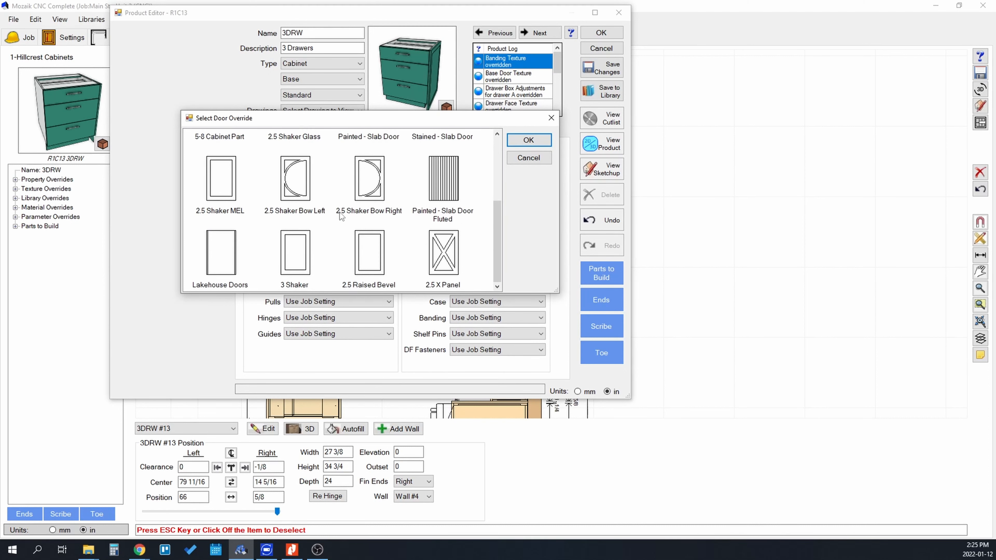
scroll(271, 231, up, 3)
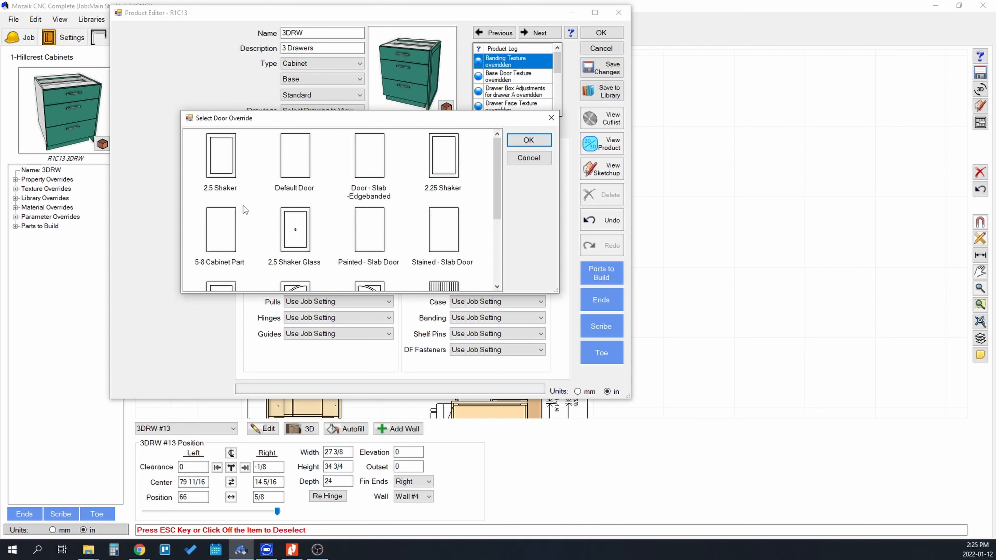
click(295, 235)
click(528, 140)
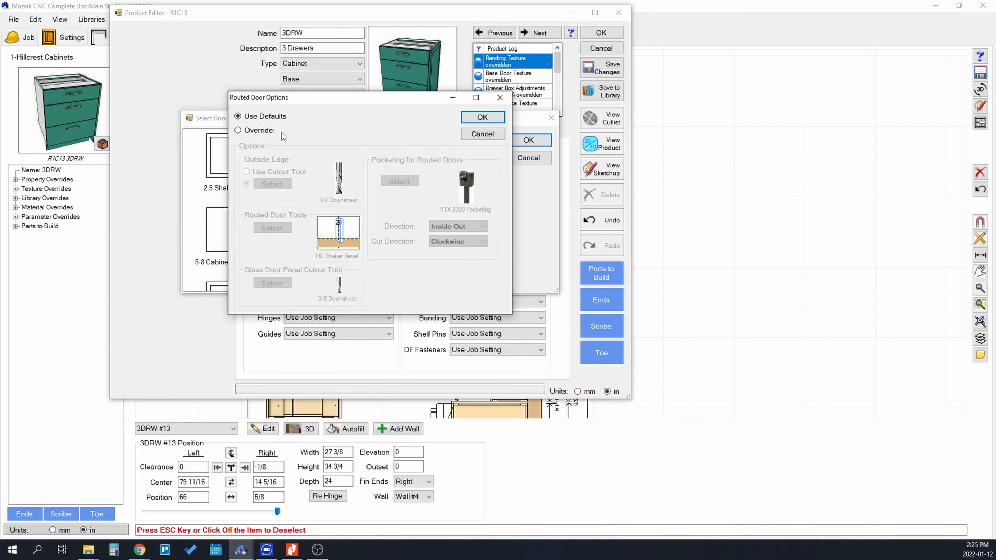
click(484, 119)
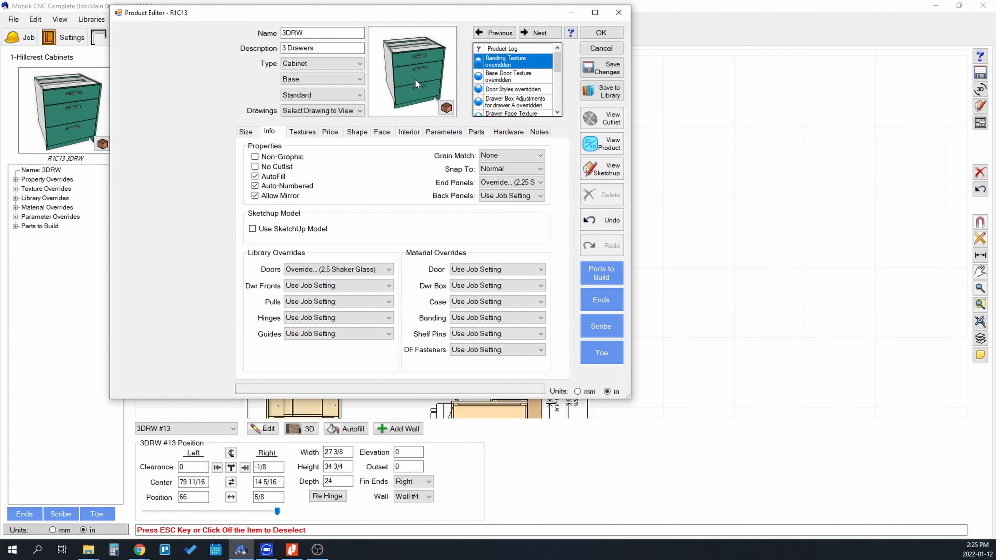
Inspect the drawer fronts in the preview and return the door style override to Use Job Setting.
mouse_move(401, 78)
mouse_down()
mouse_move(389, 77)
mouse_move(418, 75)
mouse_up()
right_drag(417, 74, 404, 39)
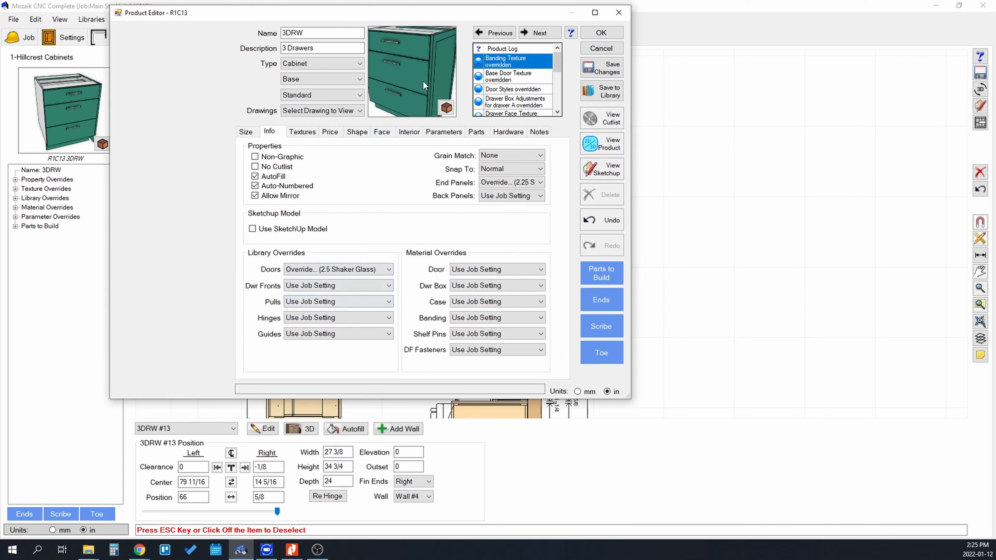
drag(424, 81, 439, 88)
click(360, 268)
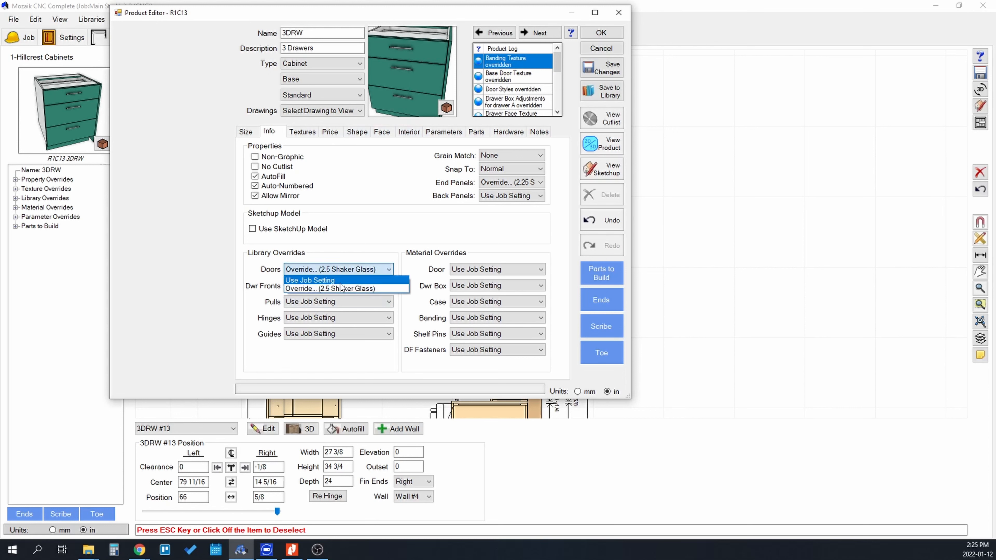
click(330, 281)
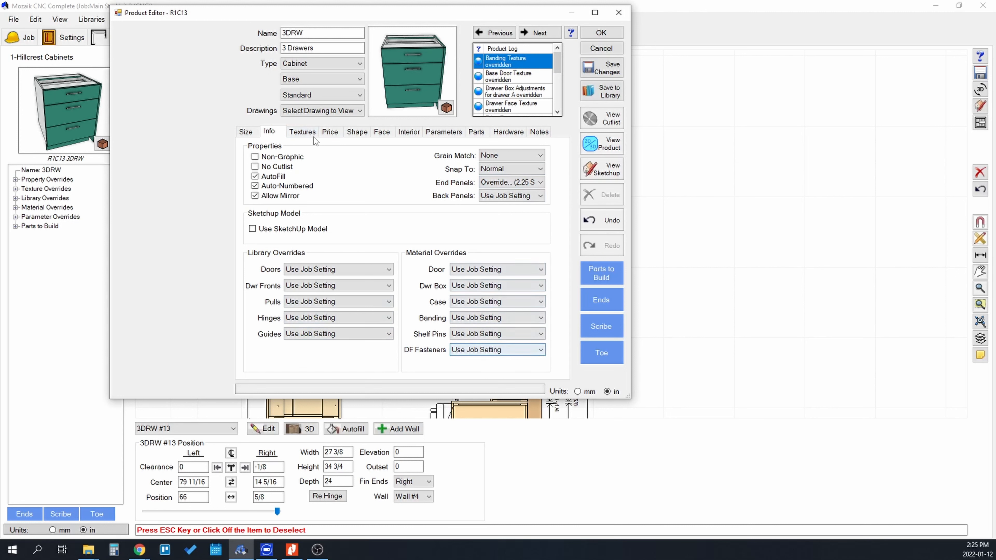
Try to choose the 71 Brusherd Stainless image as the cabinet's drawer face texture.
click(302, 131)
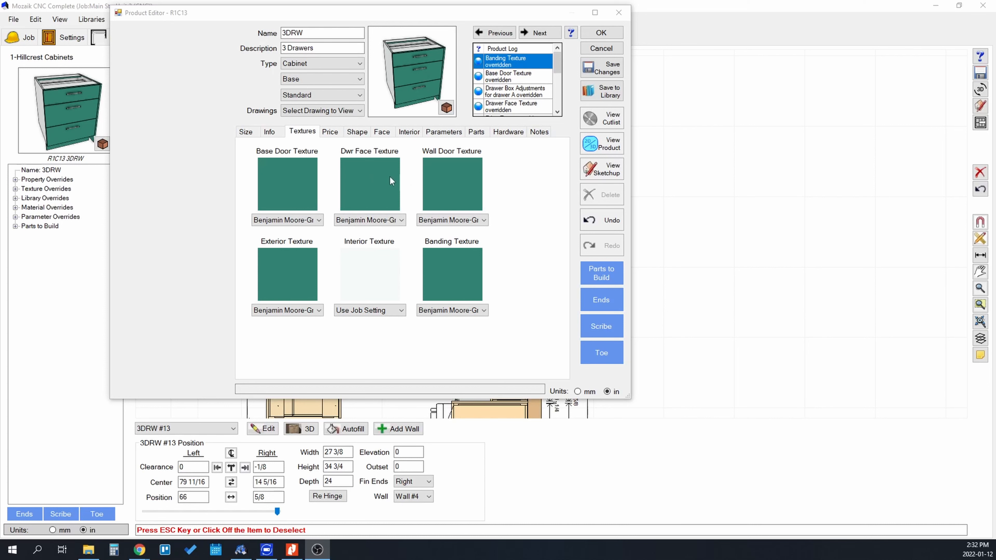
click(381, 189)
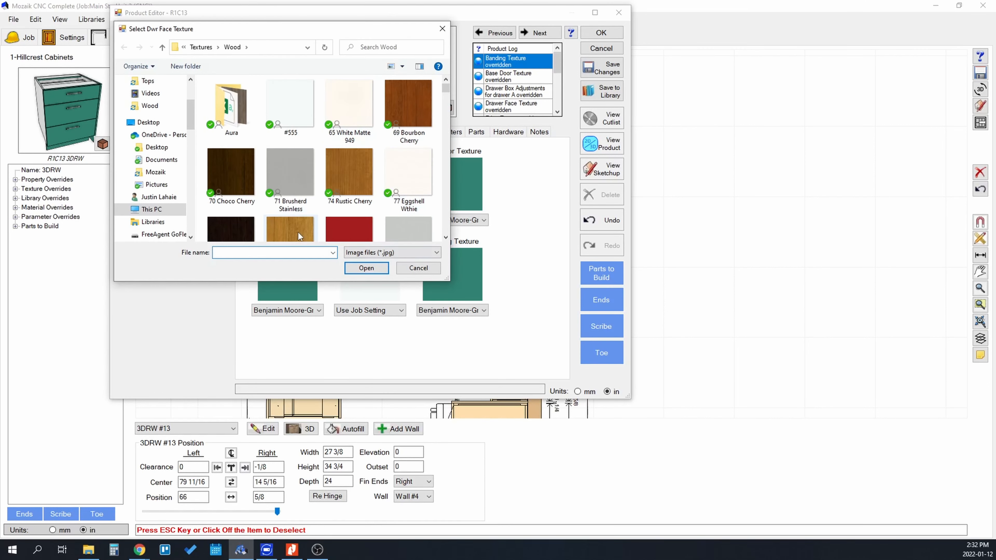
click(291, 174)
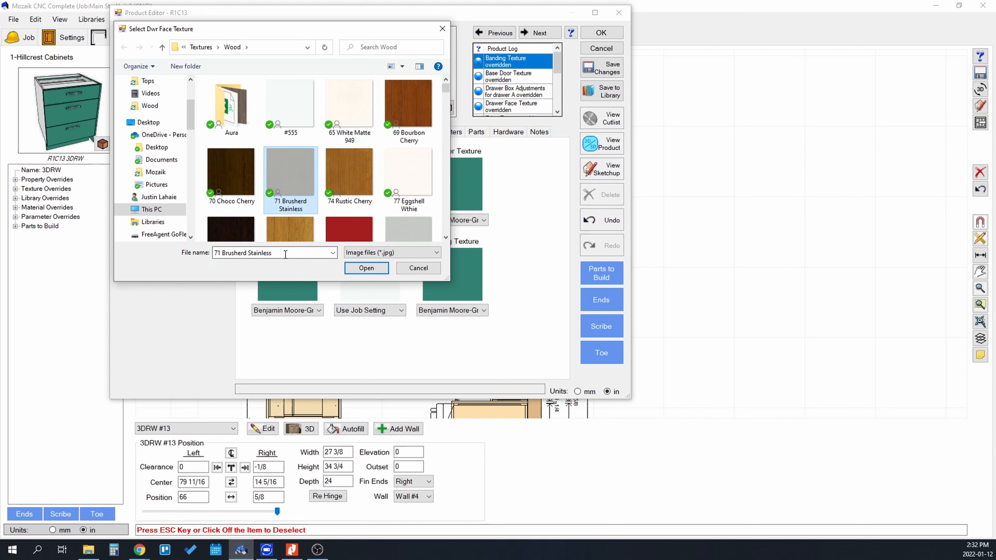
click(285, 255)
click(430, 265)
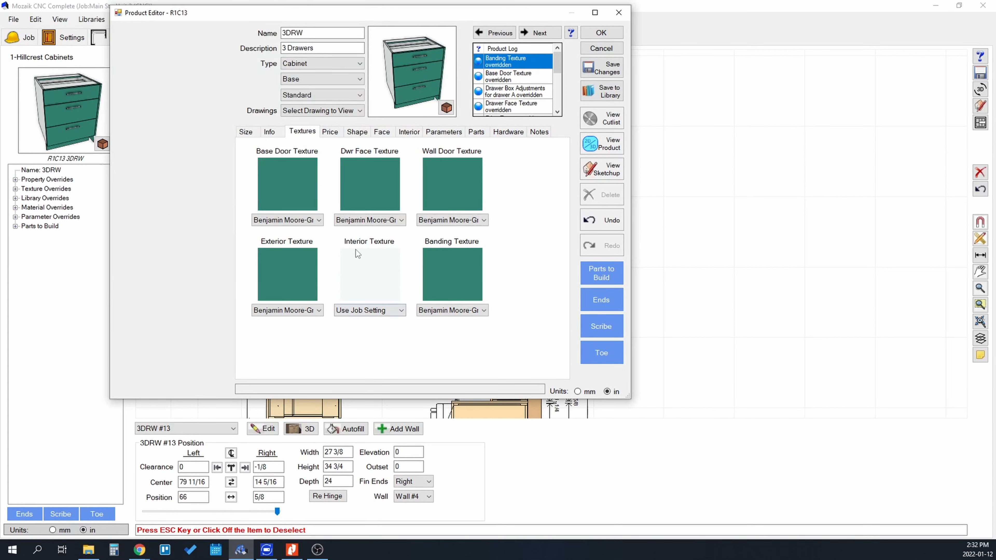
Review the cabinet's interior texture choices without changing them, and view its product price settings.
drag(427, 98, 411, 78)
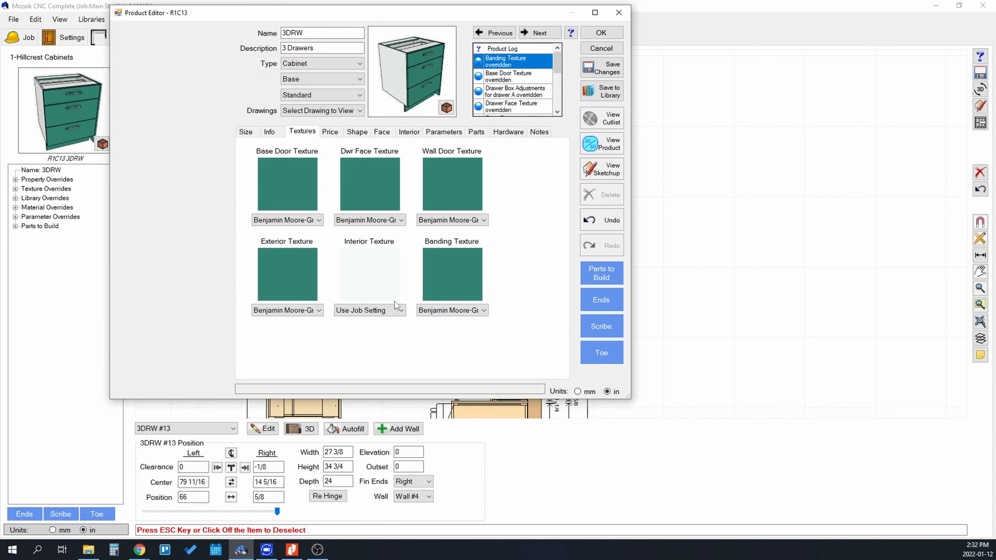
click(392, 311)
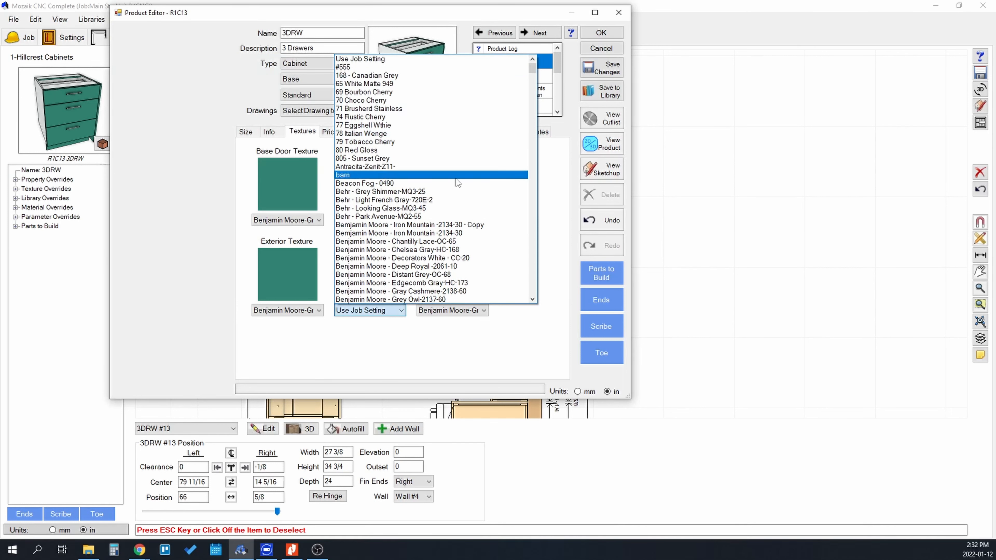
click(532, 333)
click(331, 131)
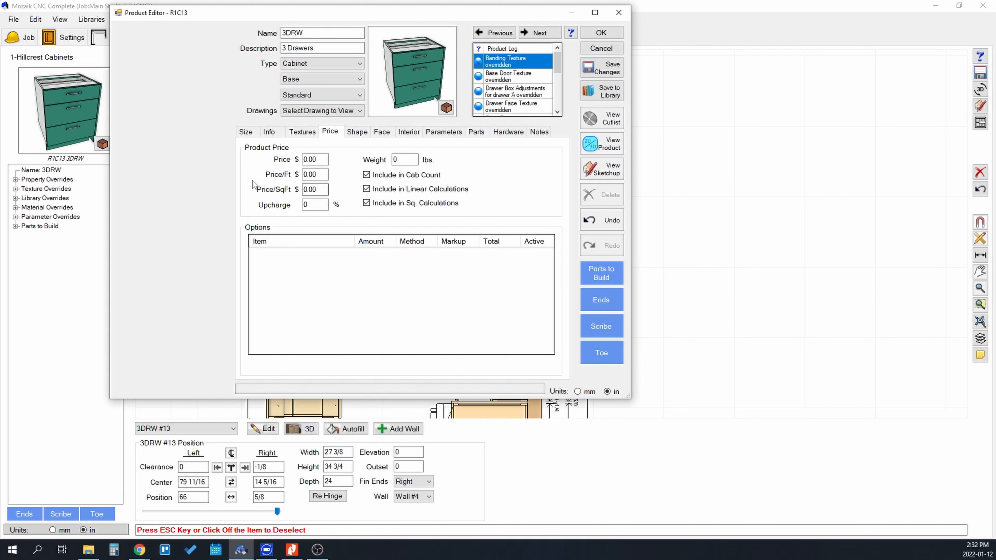
Examine the side properties of the left, front and right edges in the cabinet's top shape against the preview.
click(361, 134)
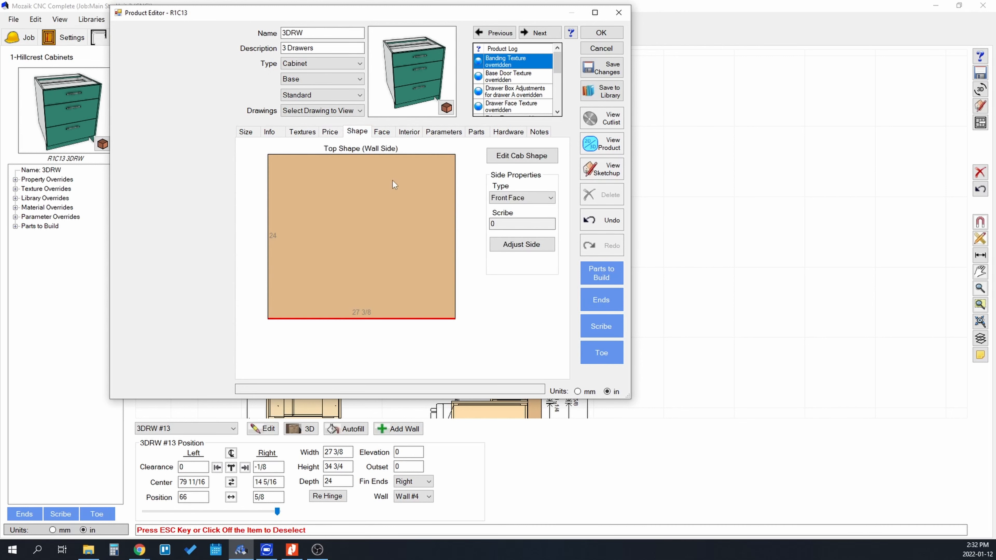
click(269, 243)
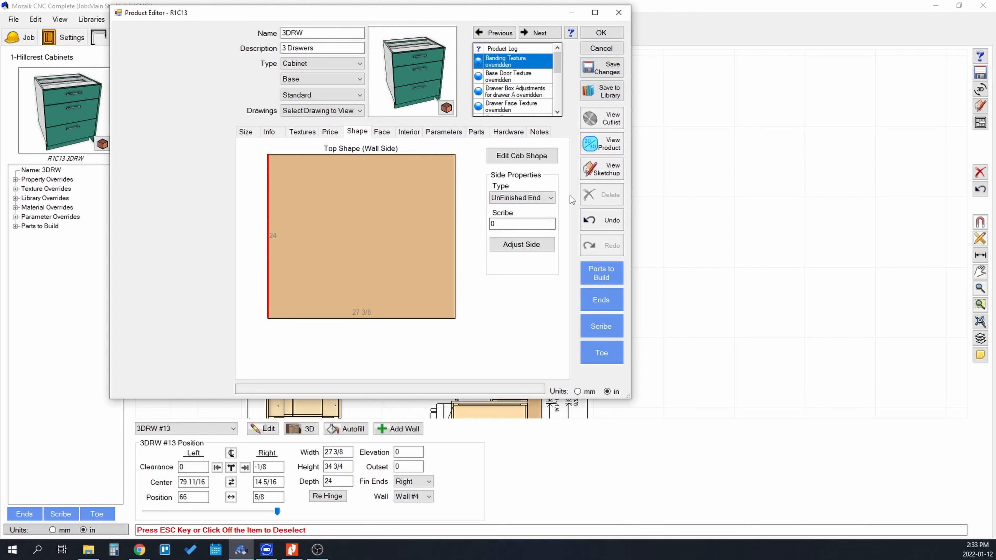
click(326, 318)
drag(410, 49, 416, 109)
click(455, 263)
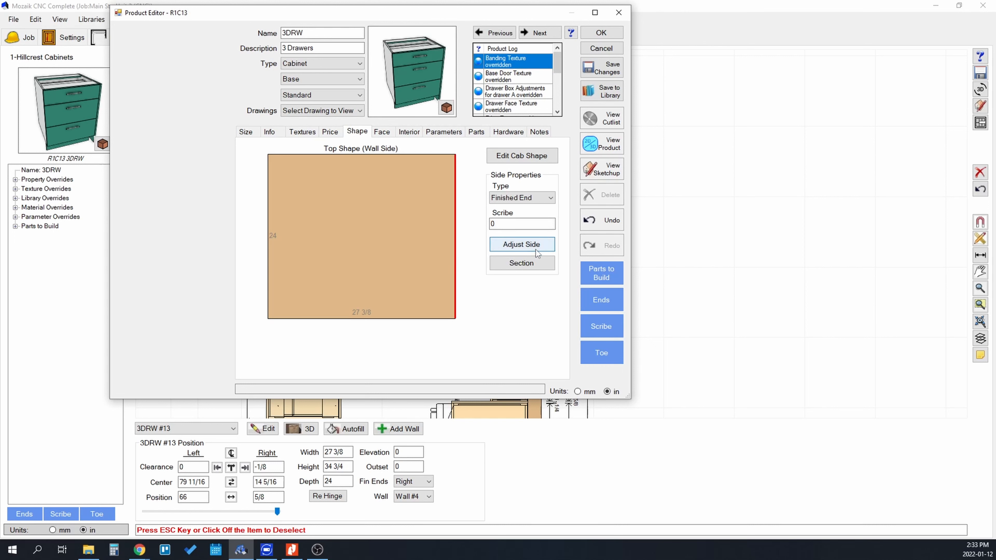
drag(438, 84, 425, 59)
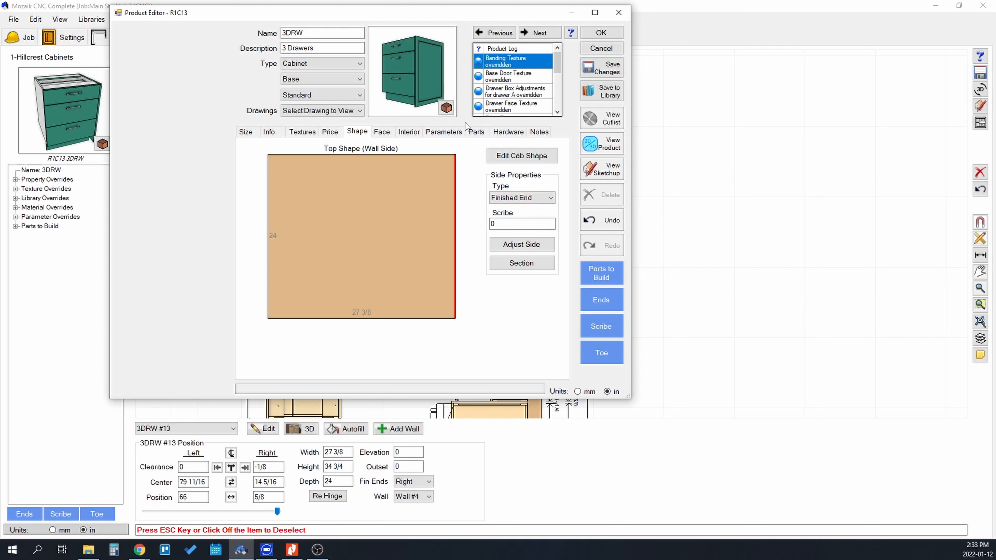
click(379, 318)
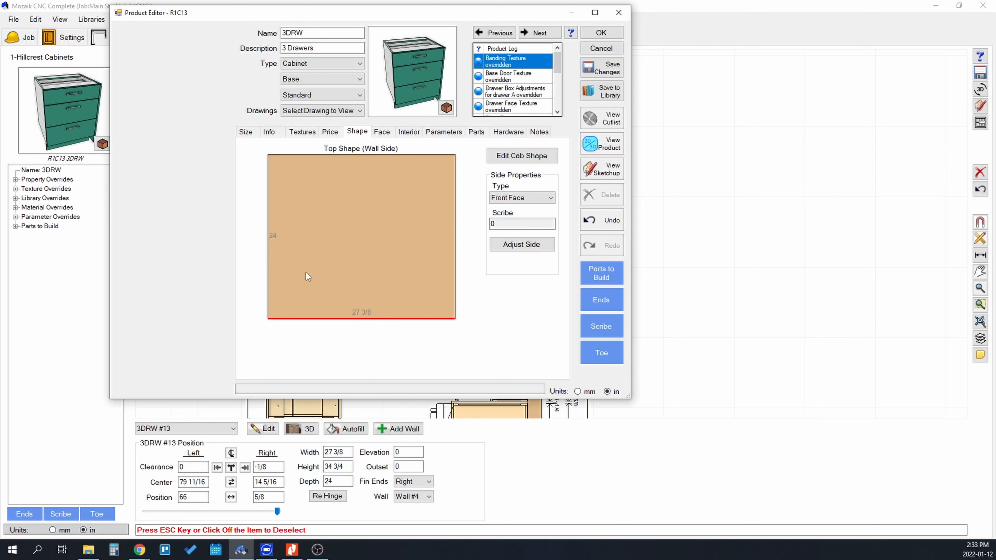
Set the type of the left side in the top shape to Finished End and inspect that end in the preview.
click(268, 244)
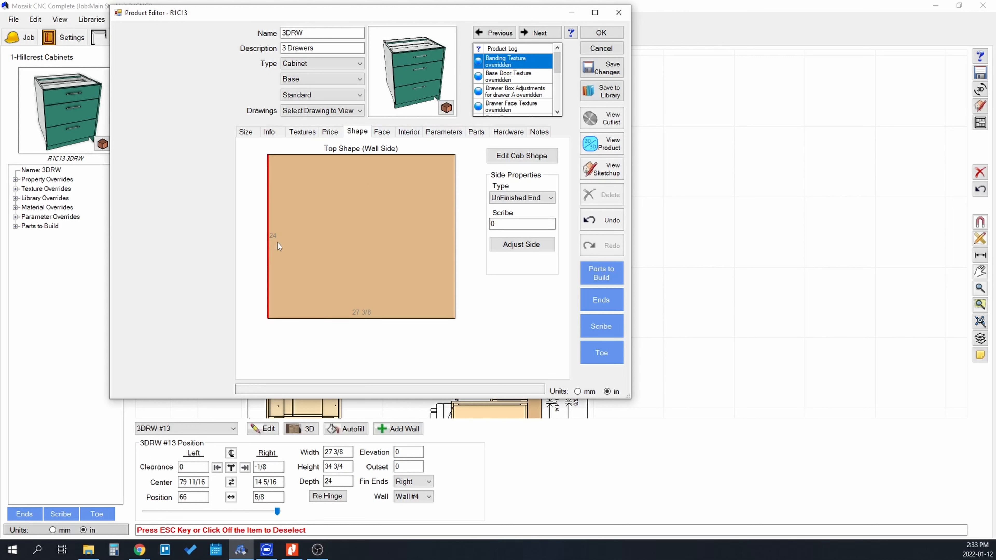
click(540, 199)
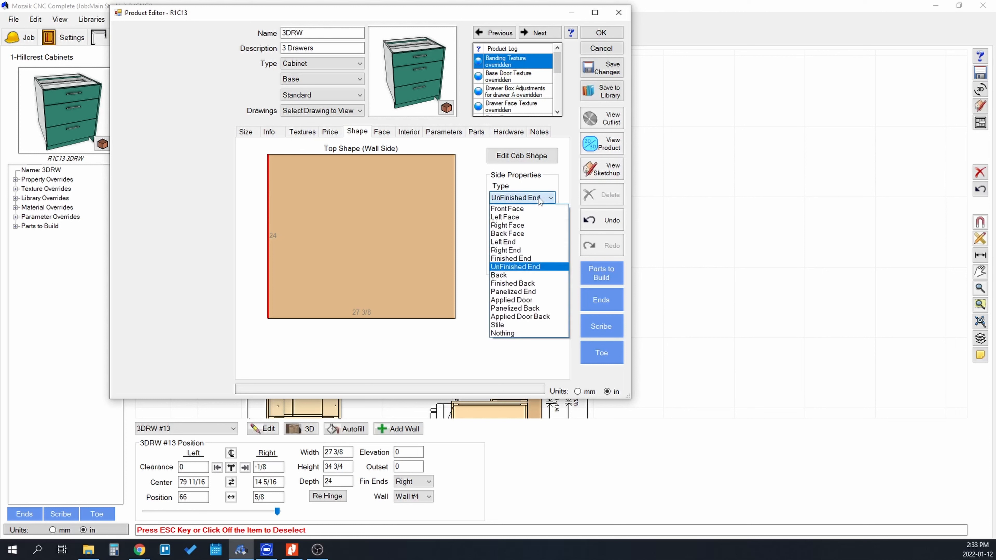
click(528, 260)
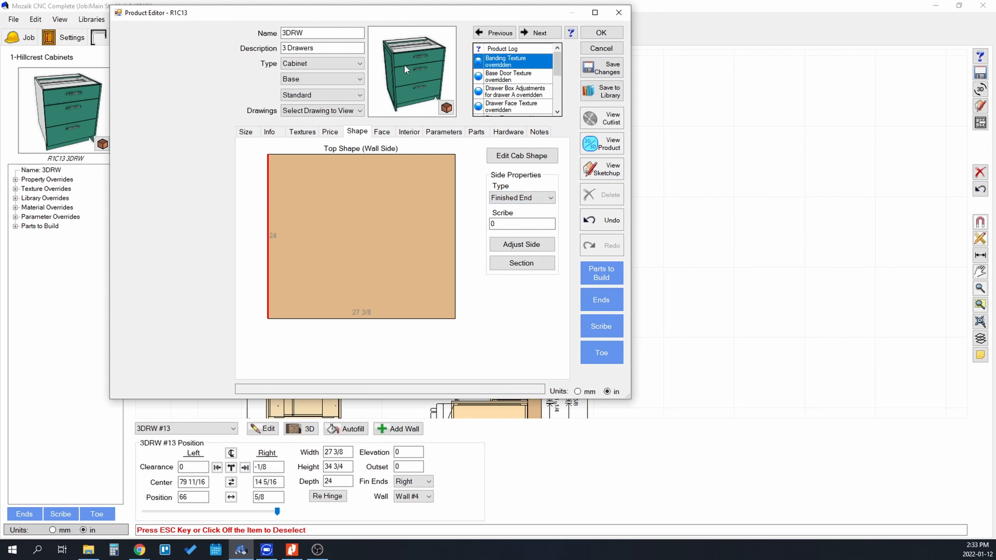
drag(405, 66, 433, 62)
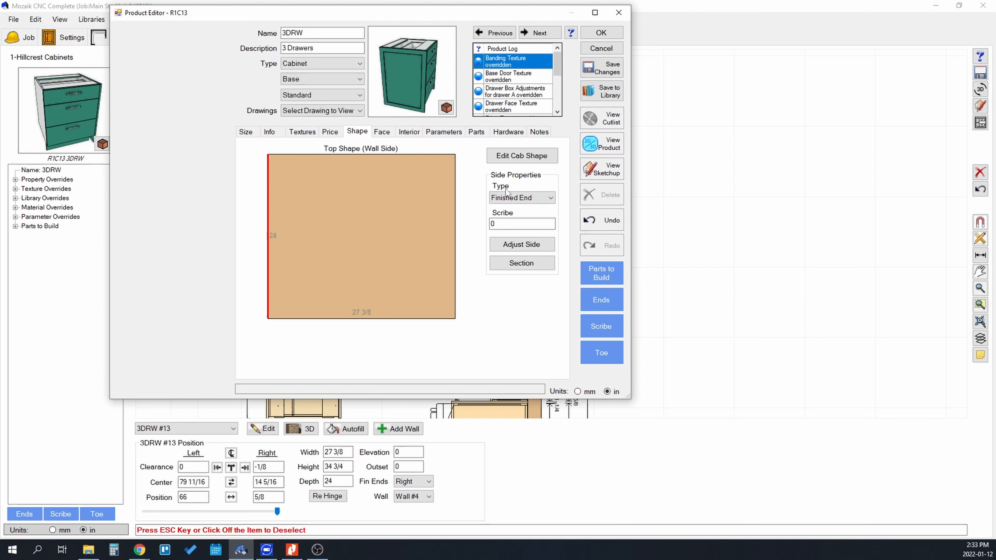
Set the left side's type to Left End and accept the product changes.
click(548, 200)
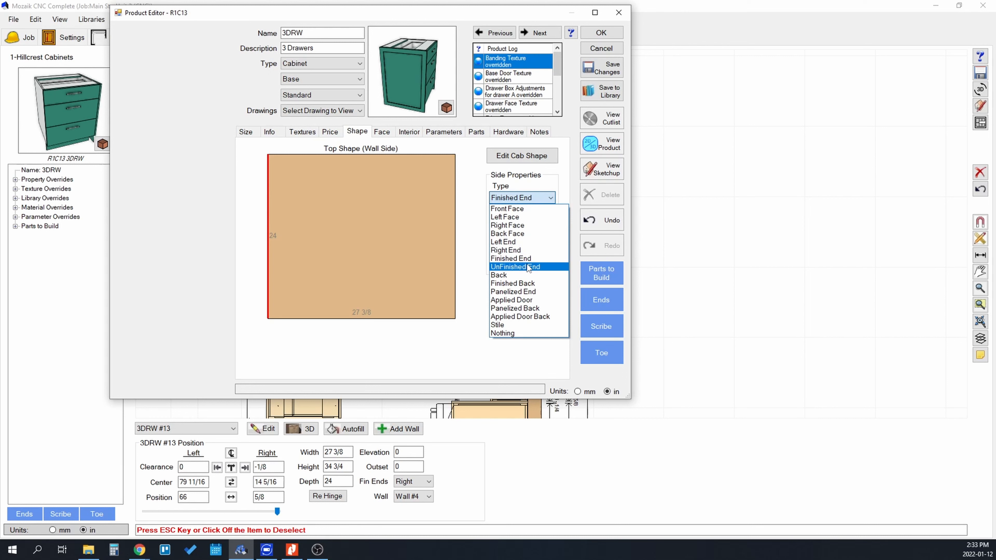
click(513, 243)
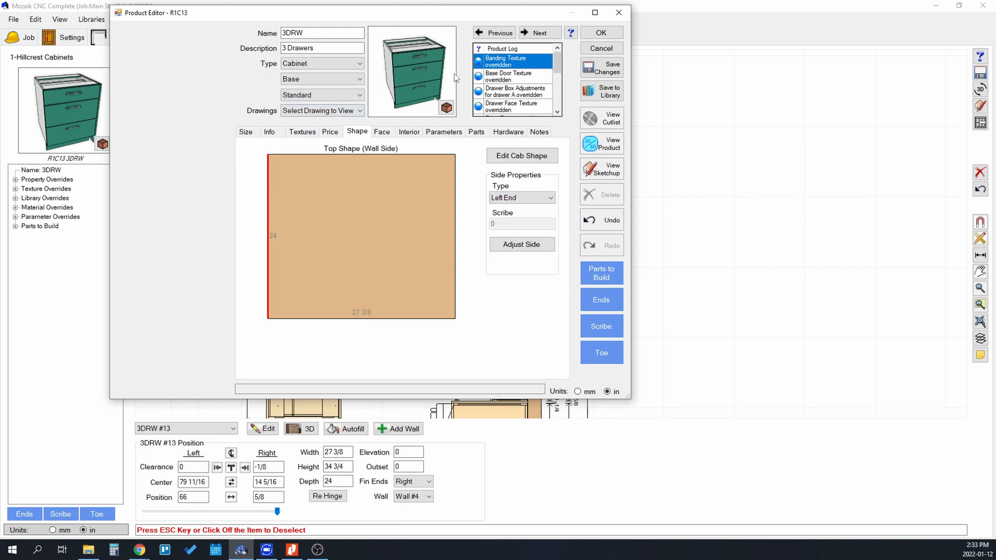
click(601, 33)
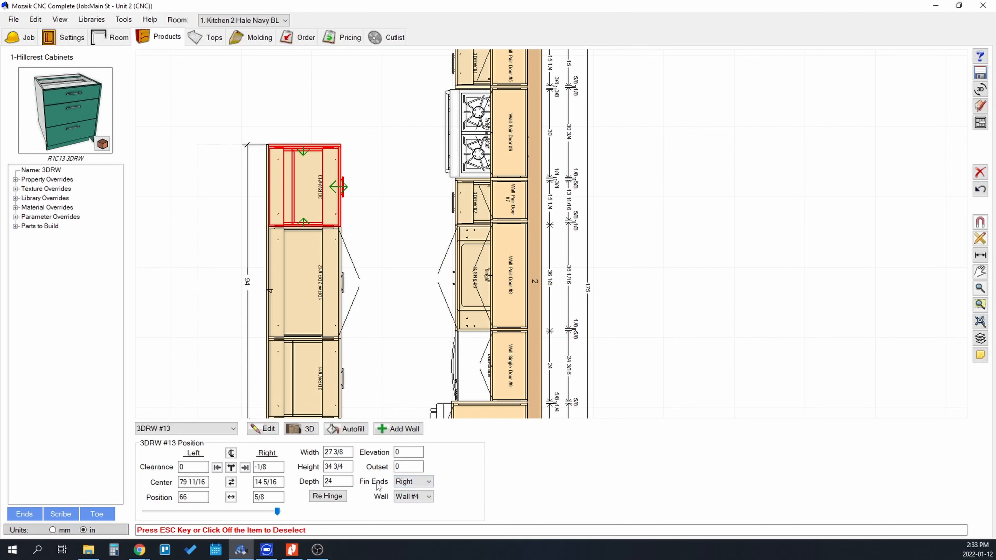
Reopen the 3DRW #13 cabinet for editing and view the case adjustments of its back side.
double_click(312, 194)
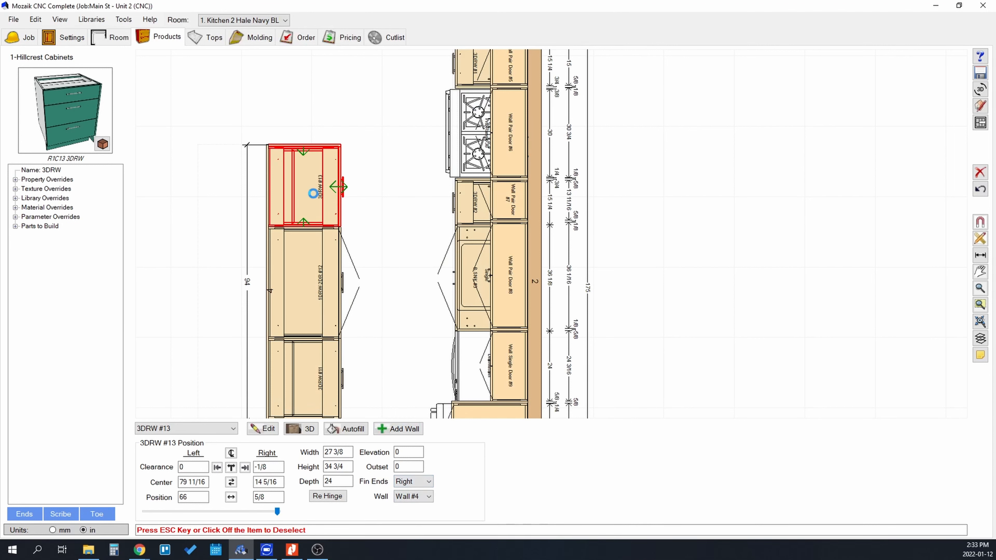
click(495, 199)
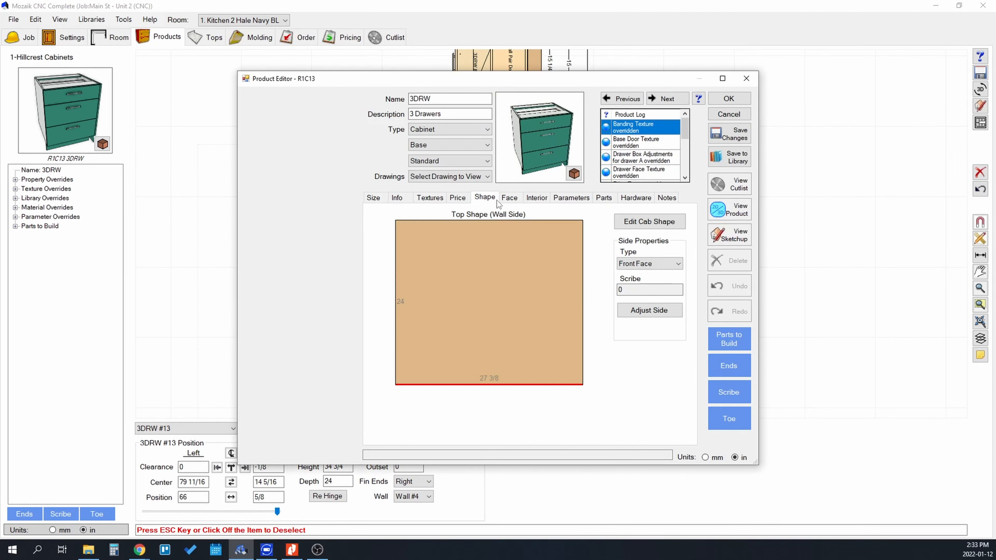
click(482, 222)
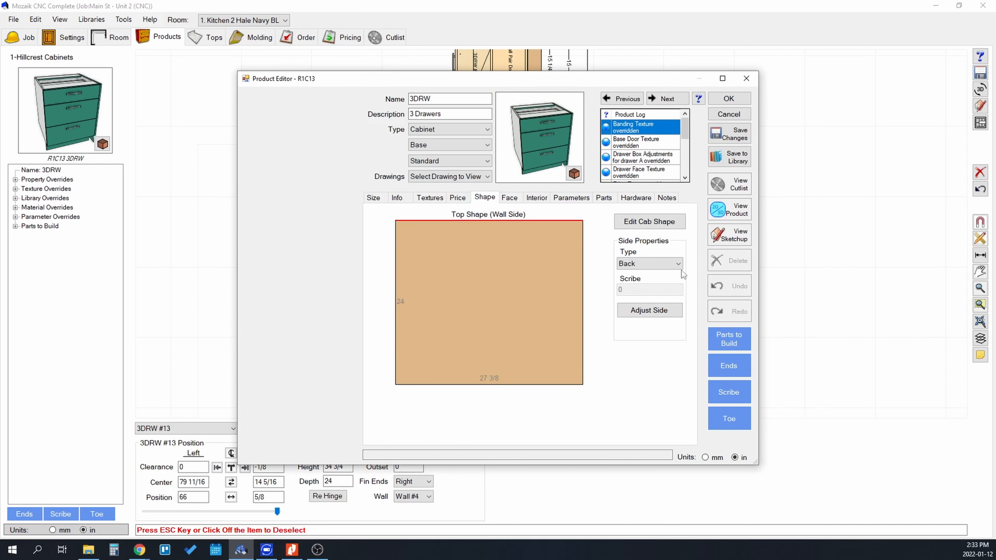
click(644, 310)
click(590, 186)
Set the right side's applied door Right Edge Adjustment to 3/4 and inspect the end panel in the preview.
click(584, 286)
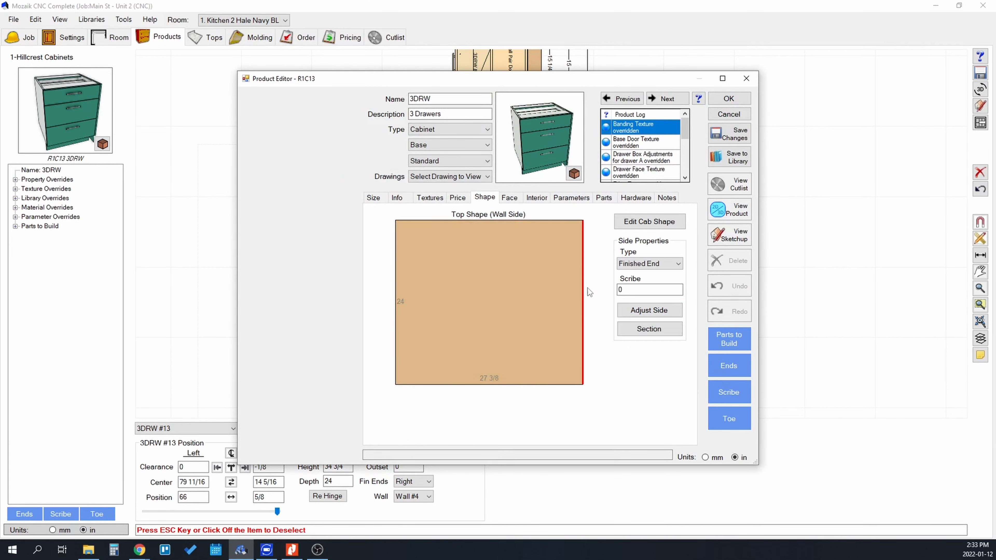
click(629, 314)
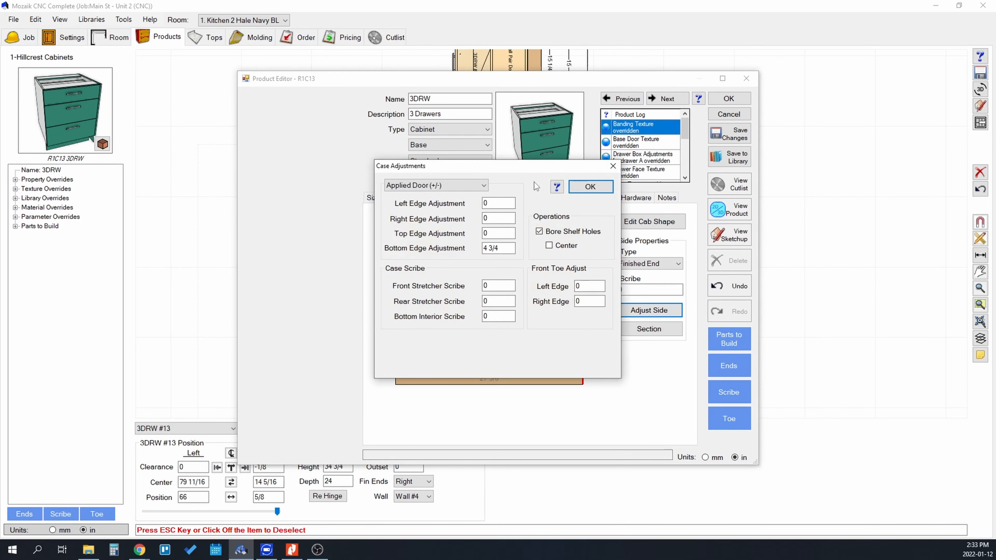
drag(534, 182, 356, 167)
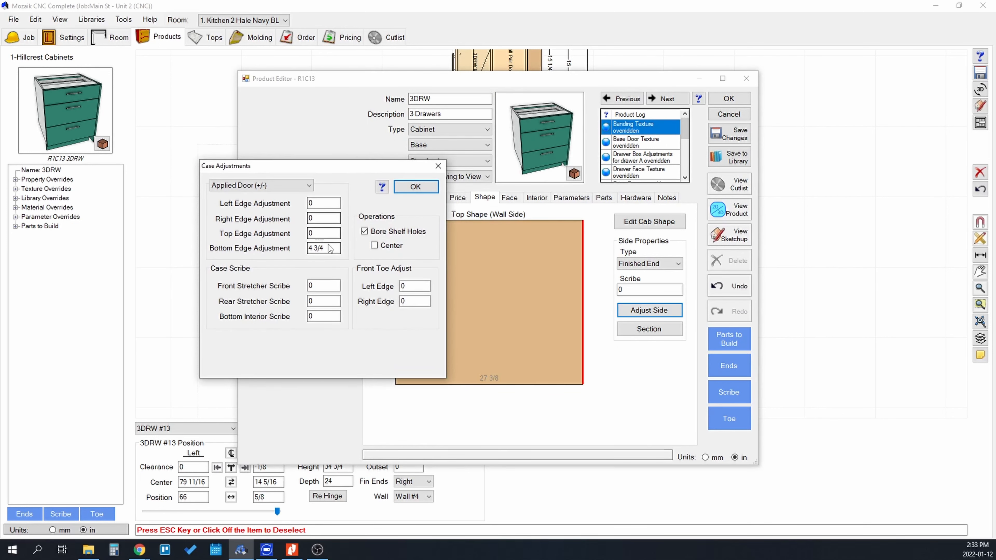
double_click(319, 219)
click(415, 187)
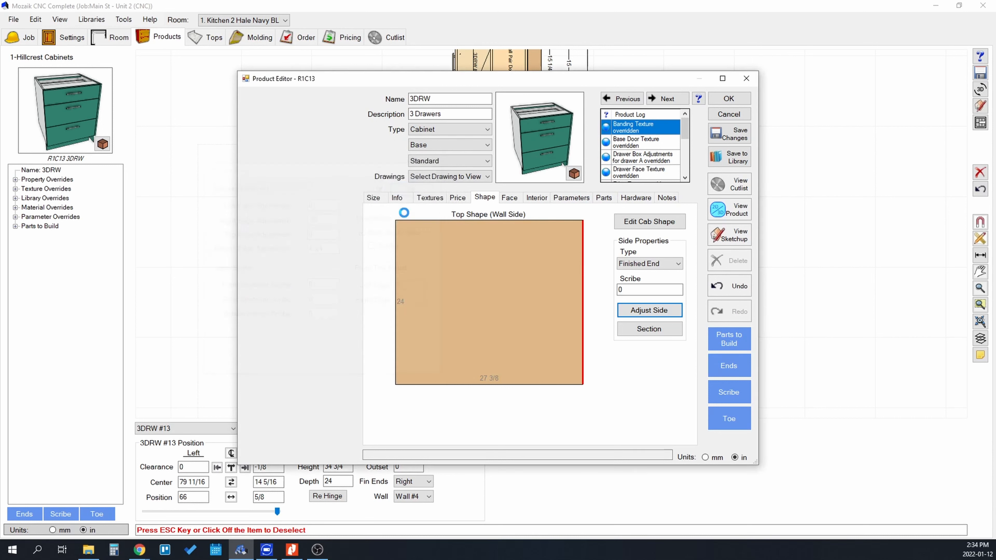
scroll(529, 124, up, 5)
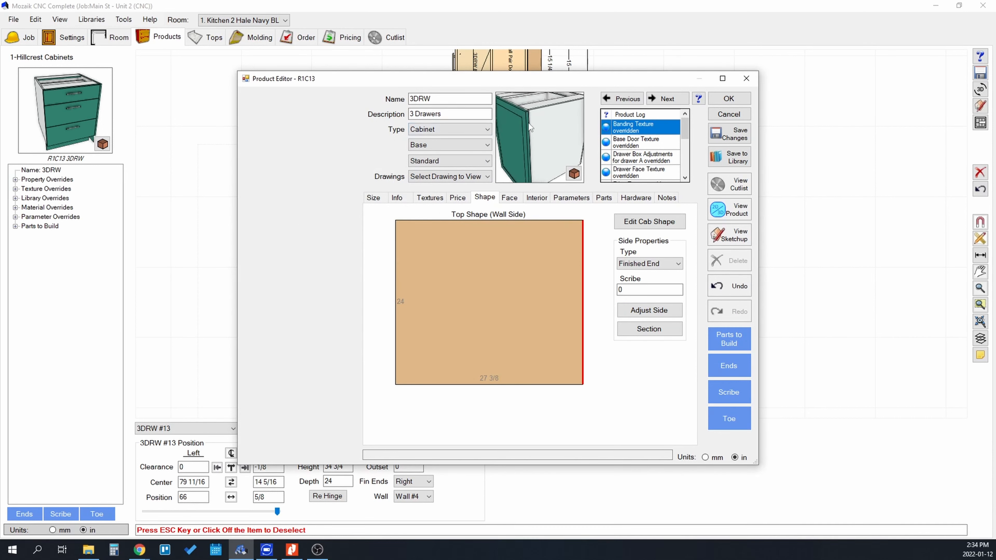
drag(539, 133, 519, 177)
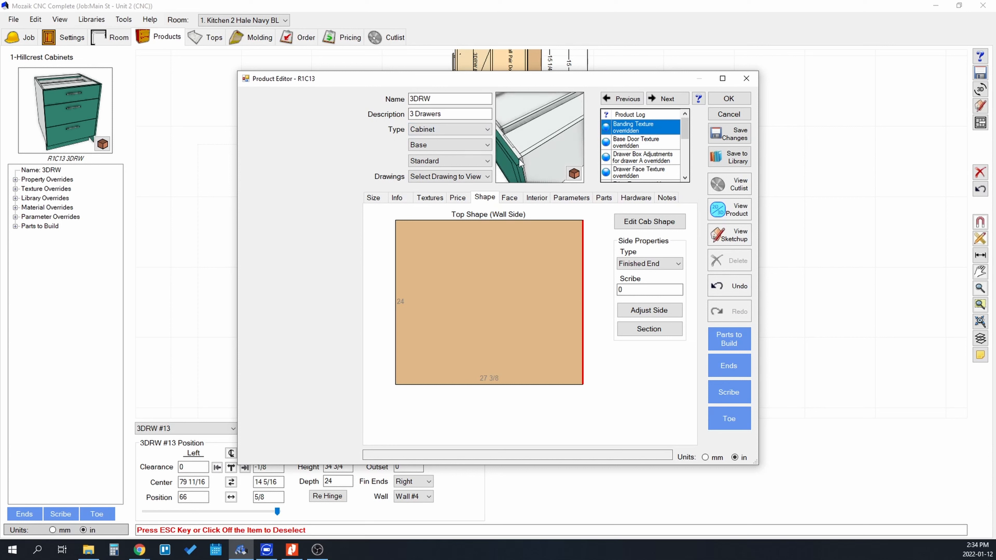
Return the right side's Right Edge Adjustment to 0 and recheck its case adjustments and the preview.
click(649, 310)
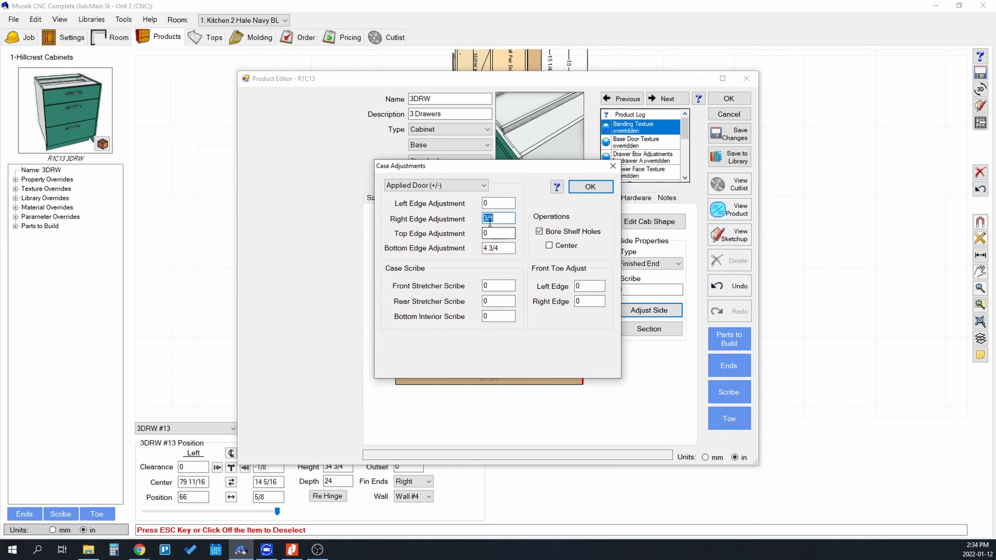
text(0)
key(Return)
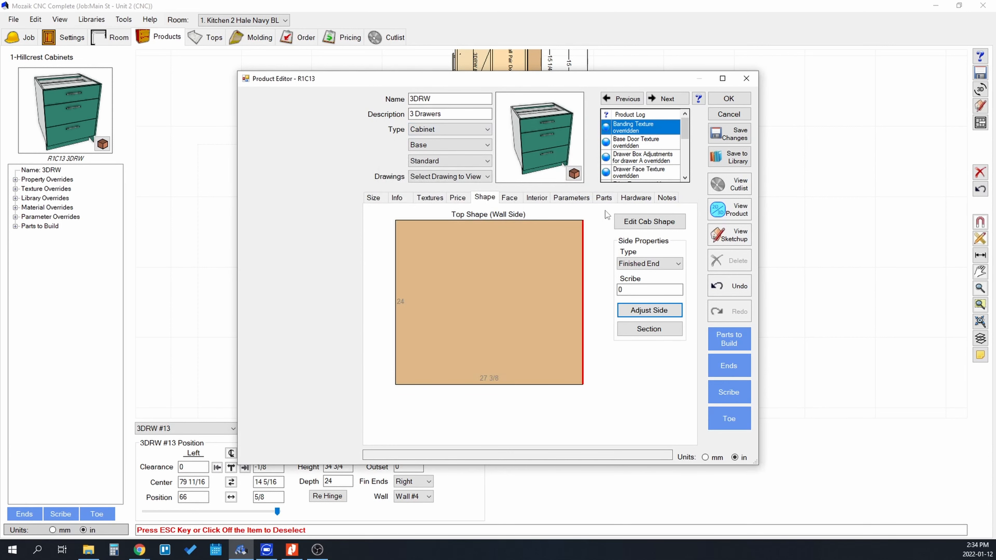
click(627, 312)
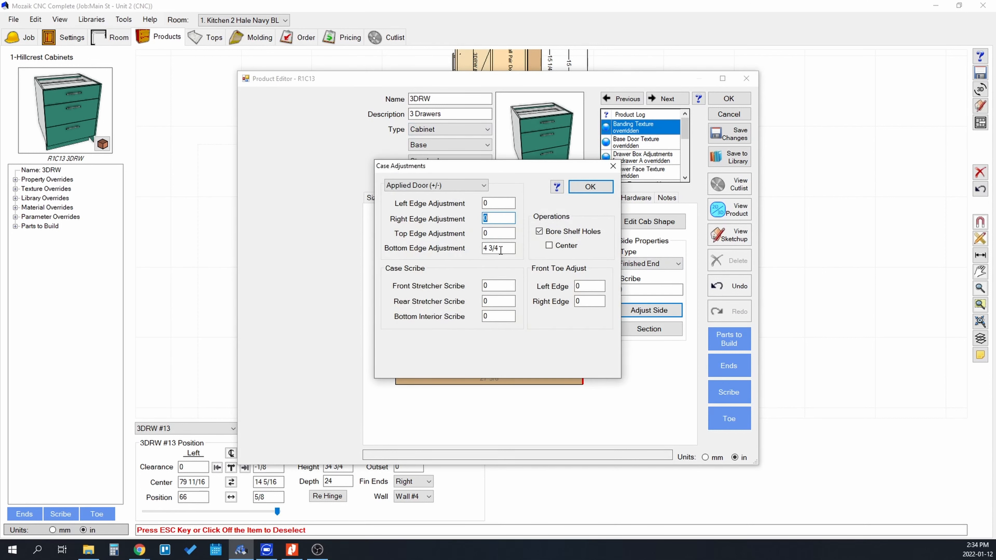
click(590, 188)
mouse_move(556, 154)
mouse_down()
mouse_move(532, 145)
mouse_move(552, 169)
mouse_move(548, 161)
mouse_up()
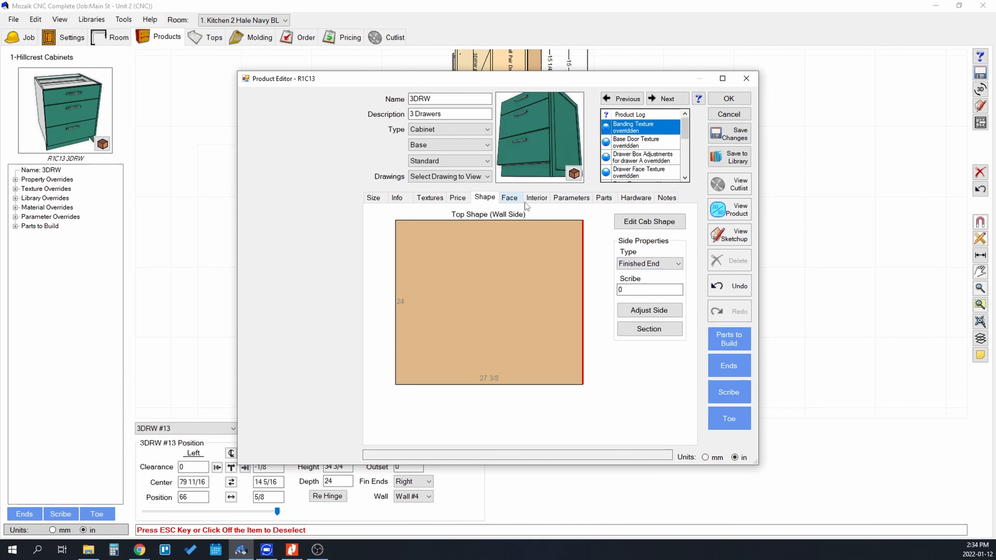
Clear the three drawer sections from the cabinet's face layout.
click(511, 199)
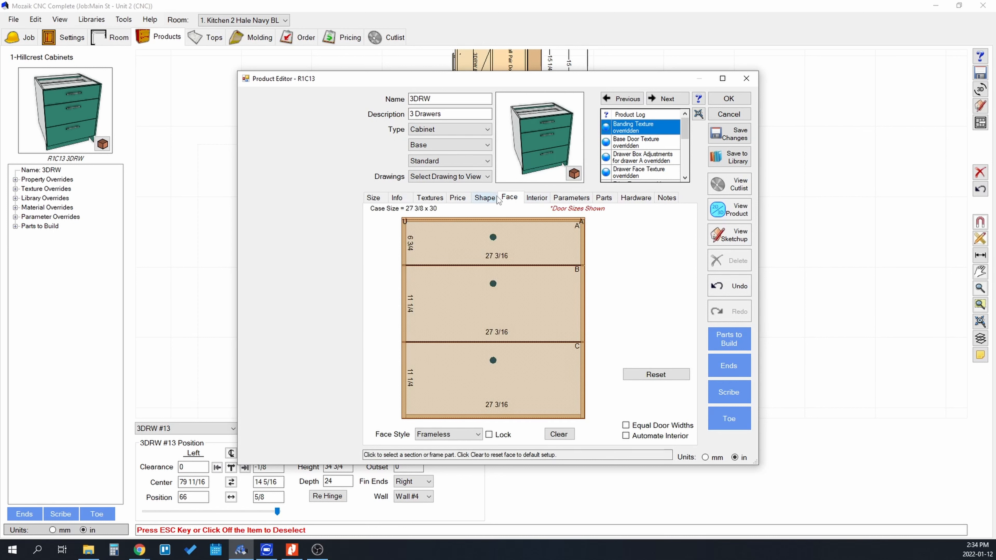
click(464, 245)
click(465, 331)
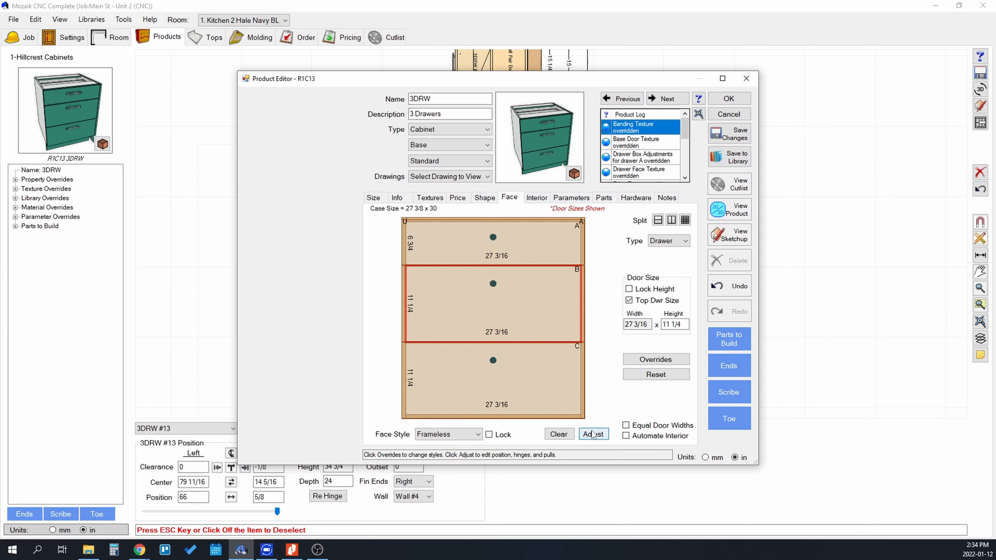
click(558, 434)
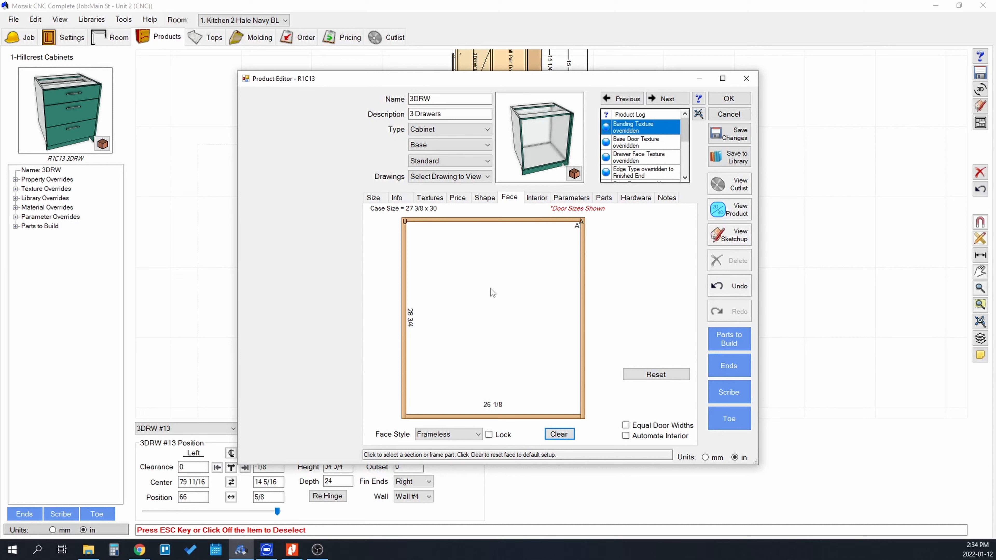
Split the open face horizontally into a top drawer above a single door and select the drawer section.
click(490, 287)
click(665, 222)
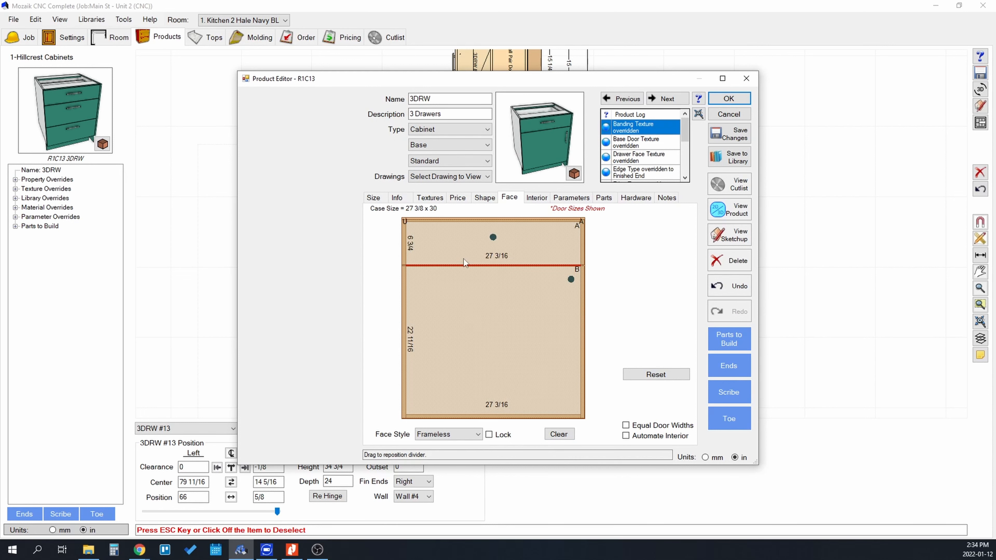
click(558, 258)
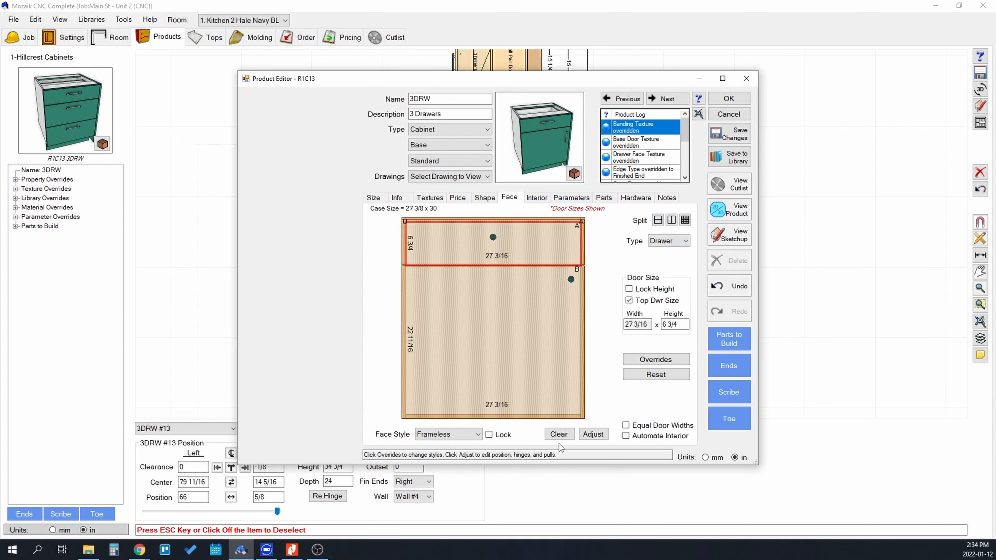
Clear the drawer-over-door face and split it horizontally into four equal Drawer sections.
click(558, 434)
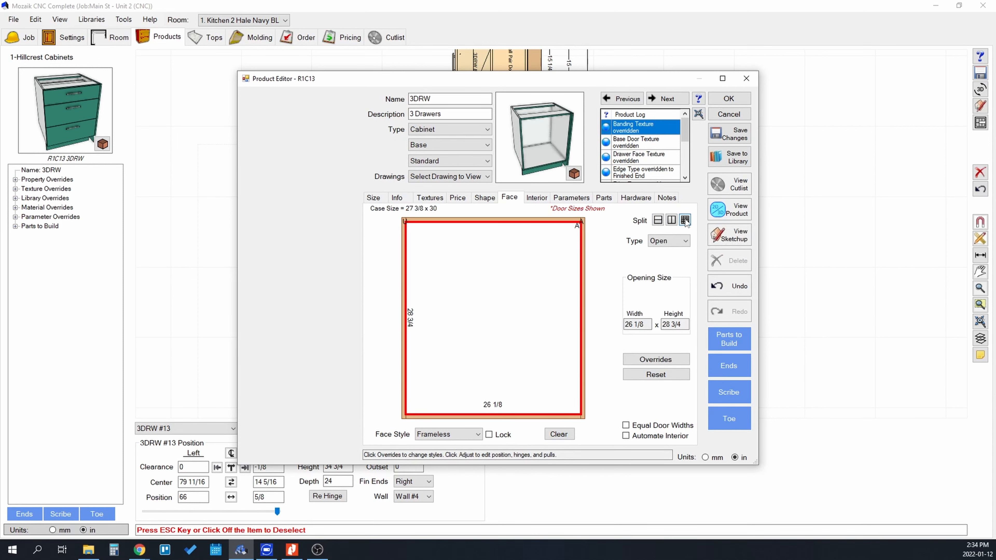
click(685, 220)
drag(504, 214, 677, 187)
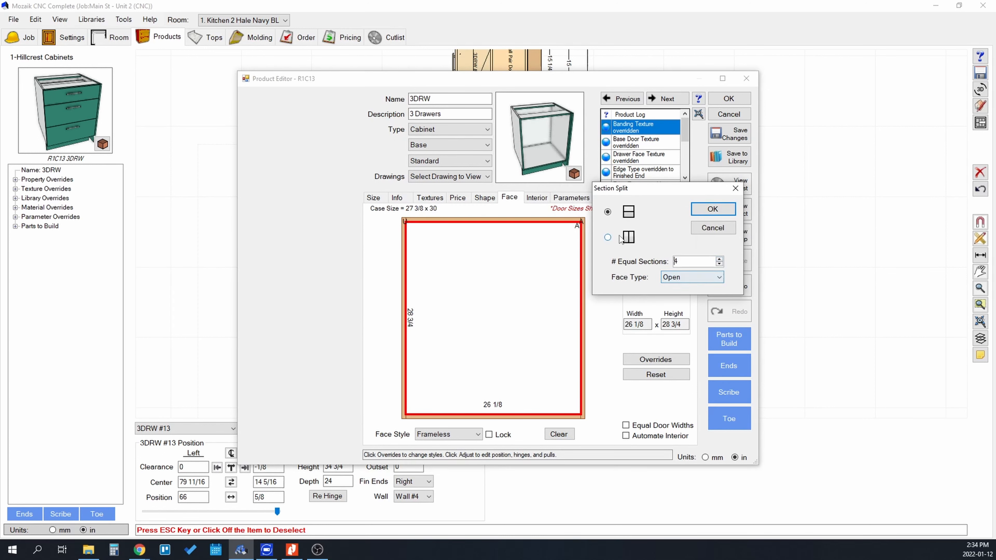
click(679, 275)
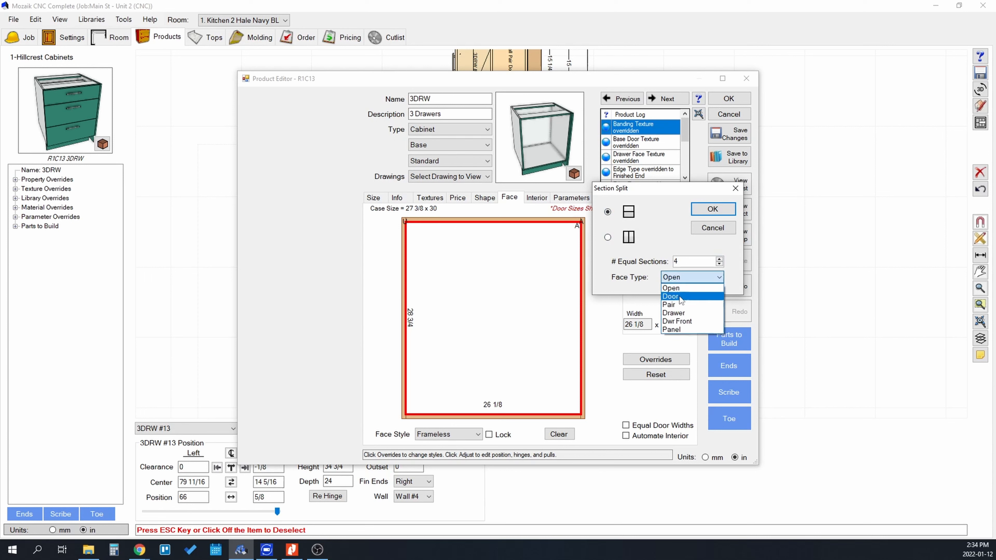
click(678, 313)
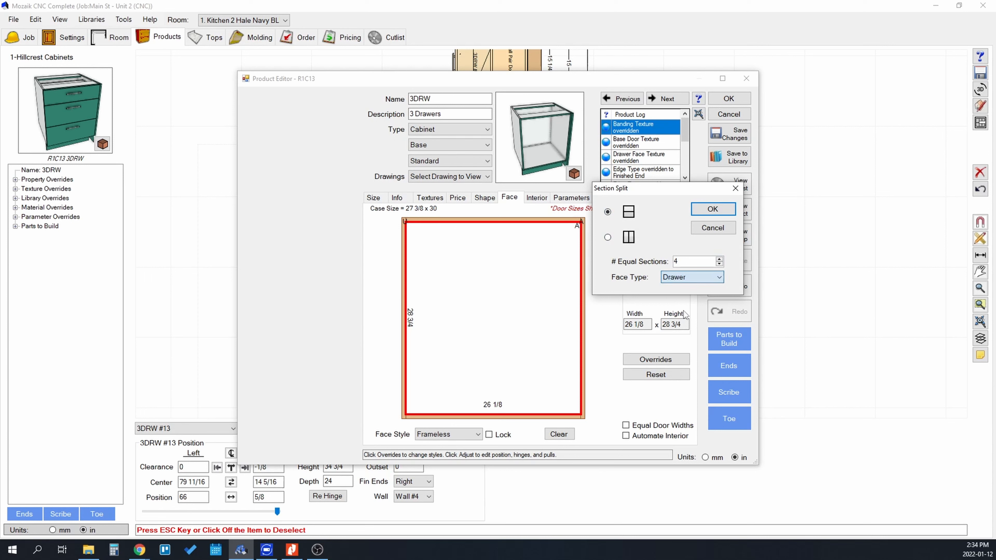
click(713, 209)
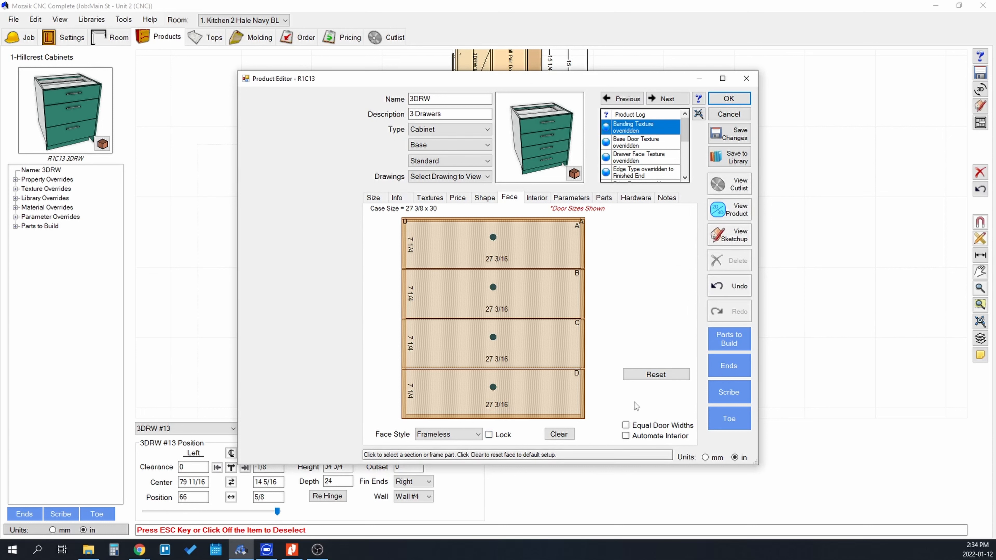
Clear the four drawers and split the open face horizontally into a top drawer above a single door.
click(558, 434)
click(512, 305)
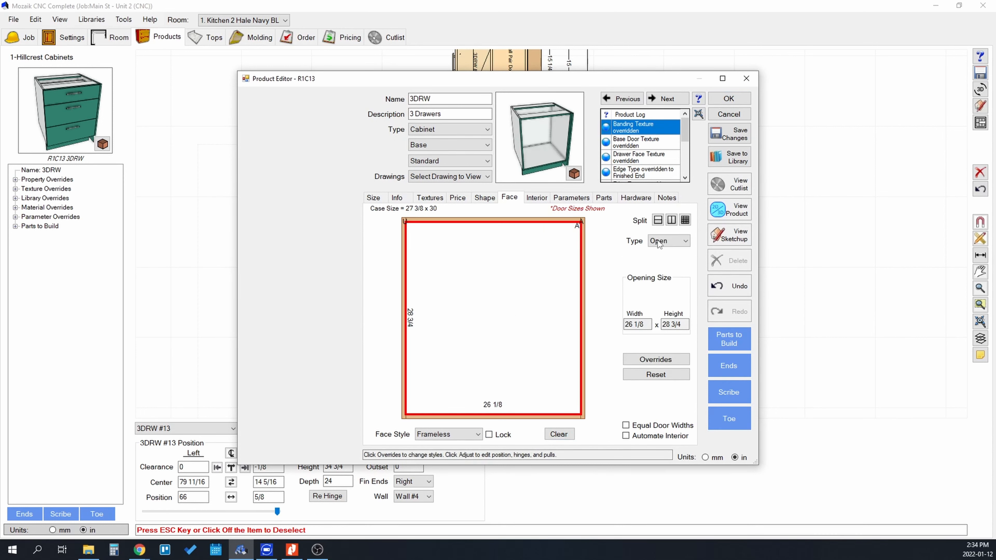
click(658, 219)
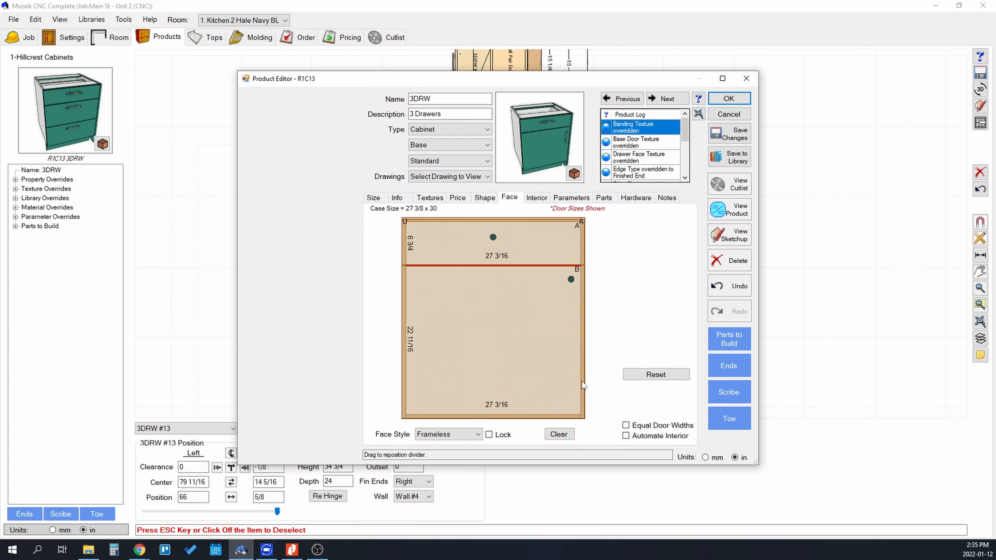
Clear the face and divide it horizontally into two equal sections with the Drawer face type.
click(558, 434)
click(526, 307)
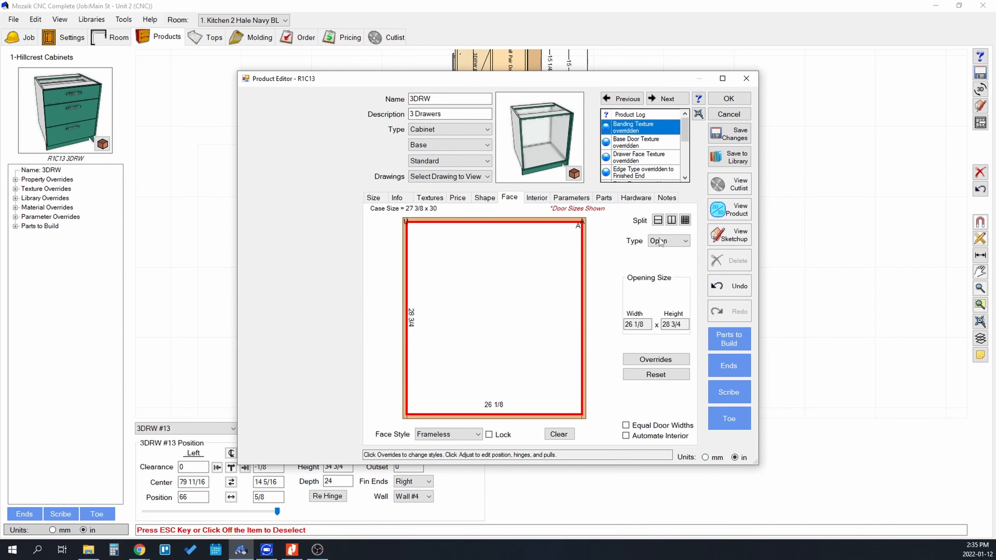
click(685, 220)
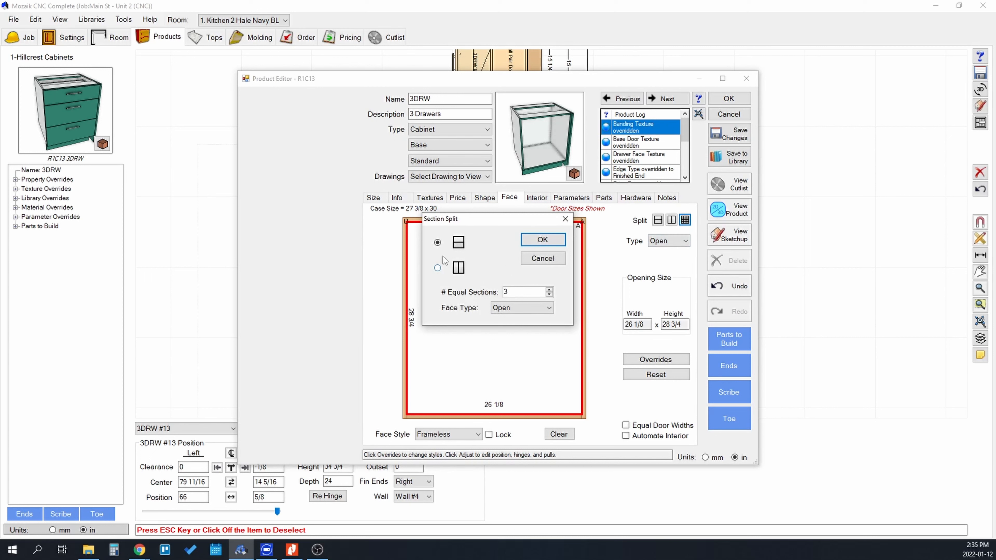
click(548, 306)
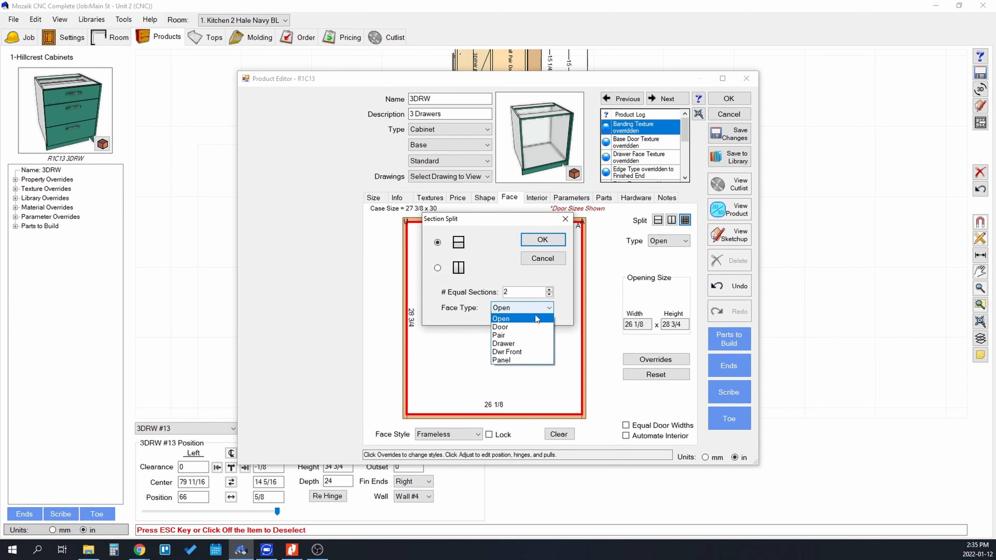
click(518, 345)
click(542, 239)
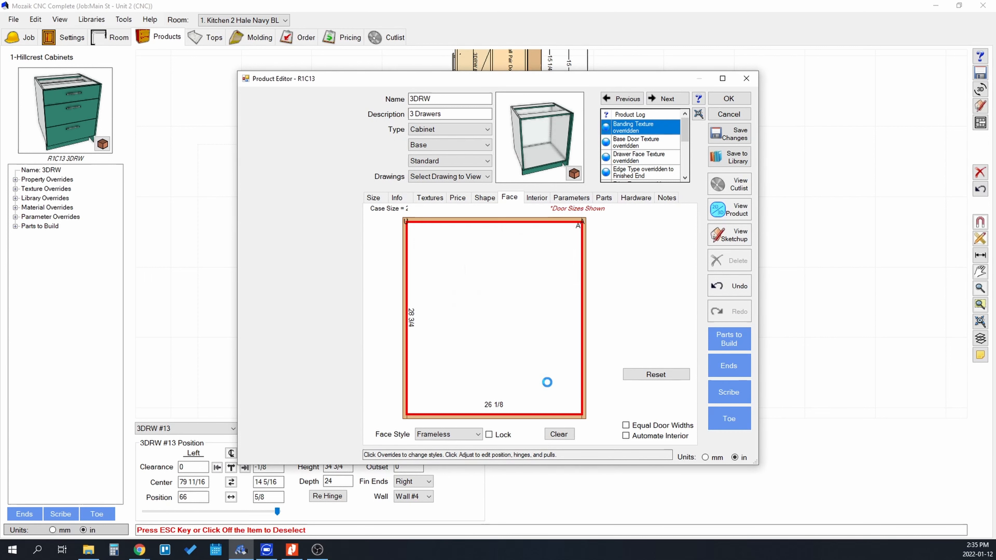
Split the upper drawer section vertically into two side-by-side door sections and undo that split.
click(524, 266)
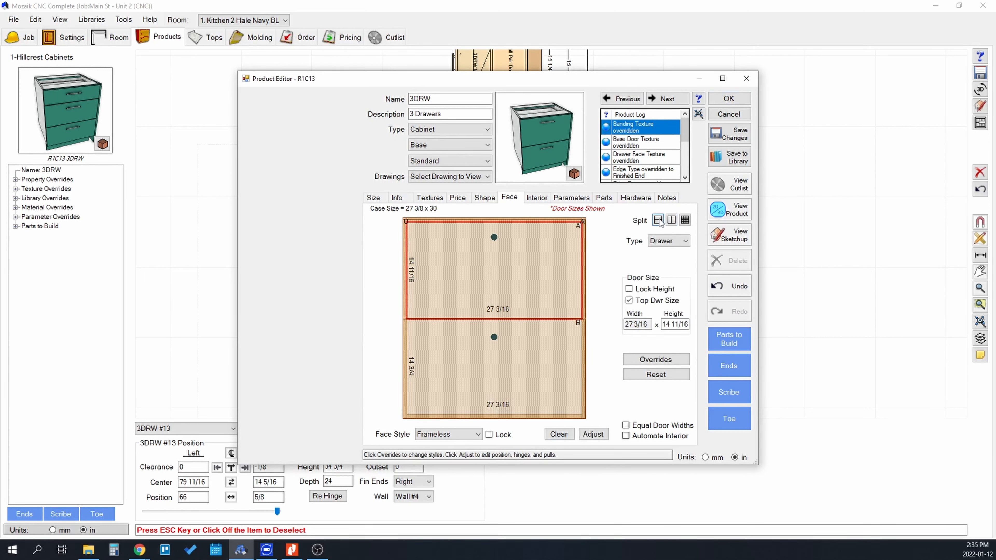
click(671, 220)
click(469, 251)
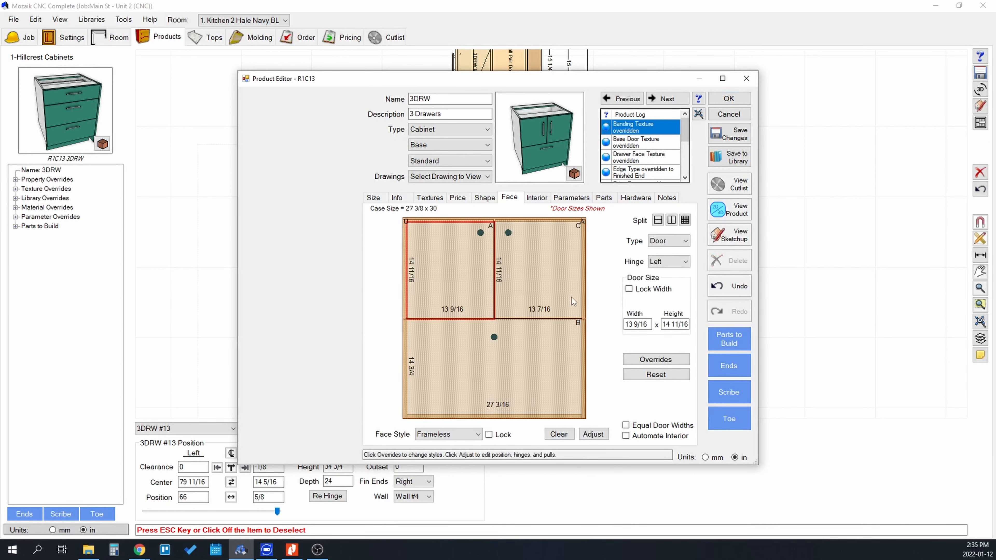
click(728, 286)
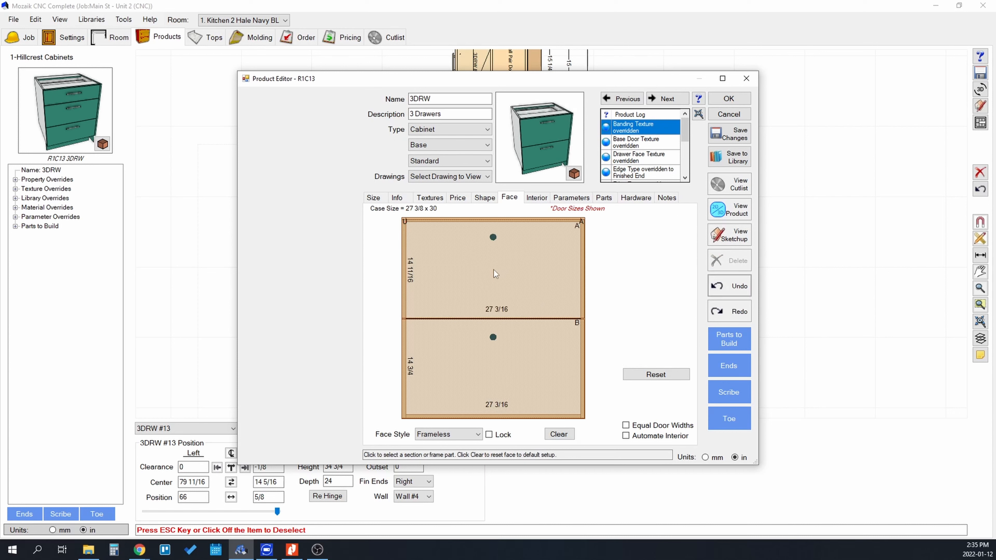
Change the upper face section's type from a drawer to Pair.
click(493, 269)
click(671, 243)
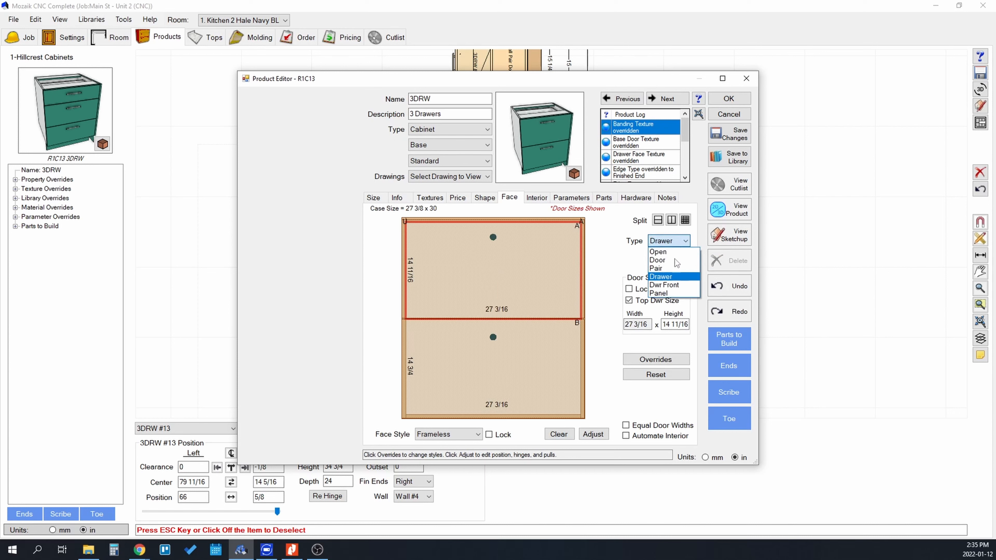
click(666, 267)
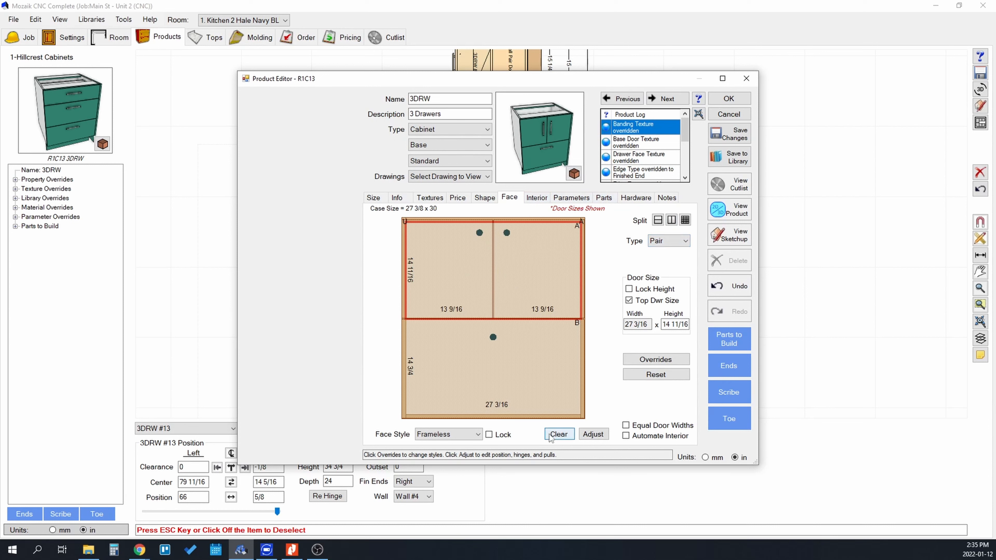
Clear the face and split it vertically into two equal sections with the Door face type.
click(559, 434)
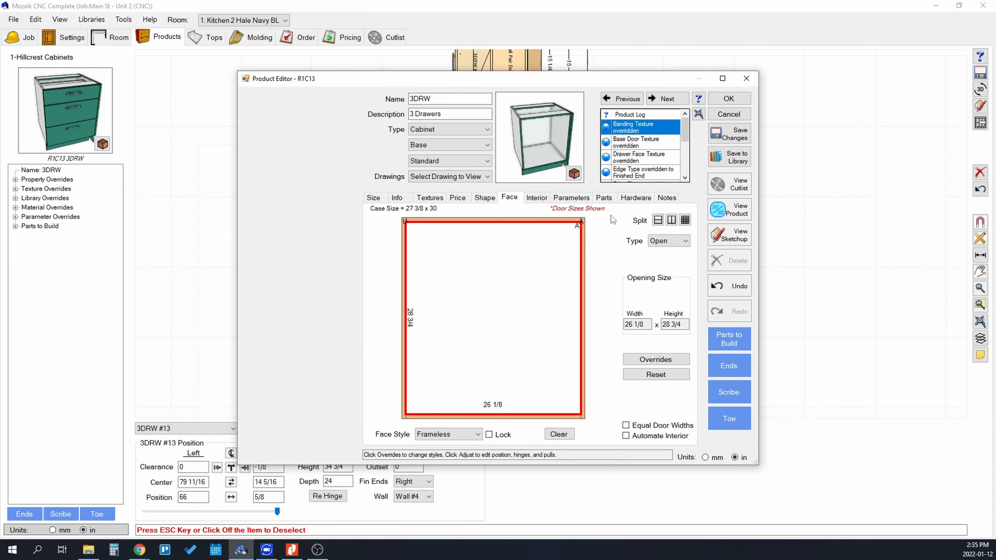
click(685, 219)
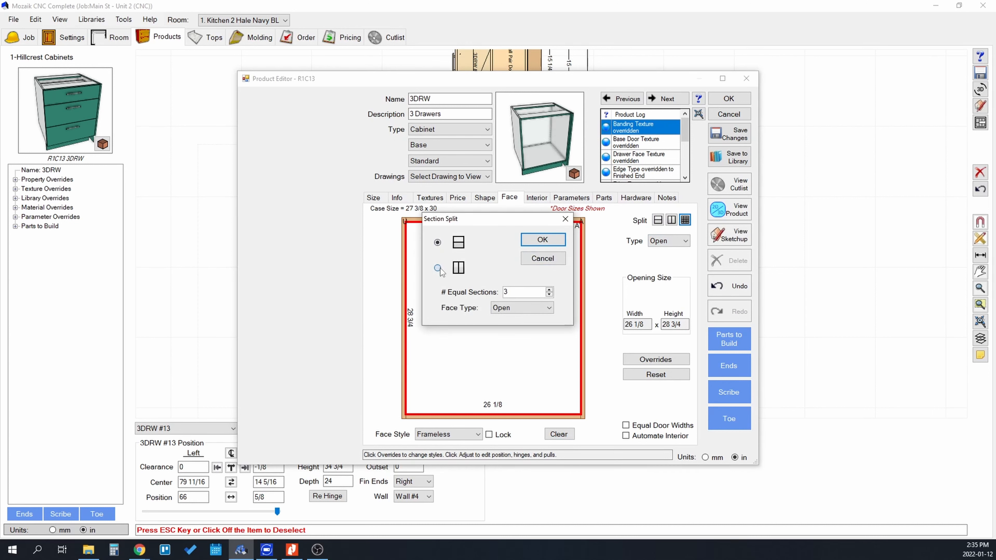
click(549, 295)
click(548, 308)
click(510, 327)
click(547, 238)
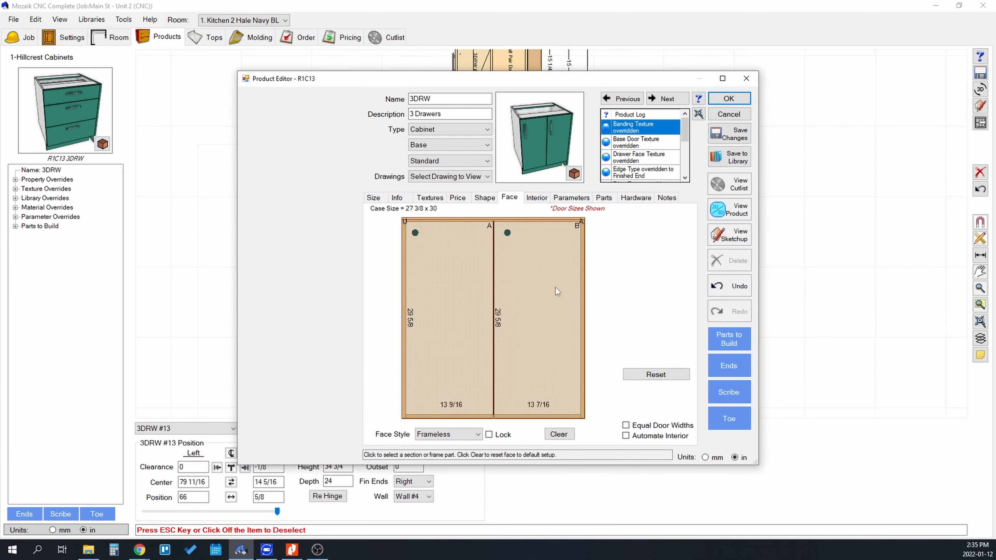
Change the right door section's type to Panel and check the fronts in the 3D preview.
click(555, 288)
click(668, 241)
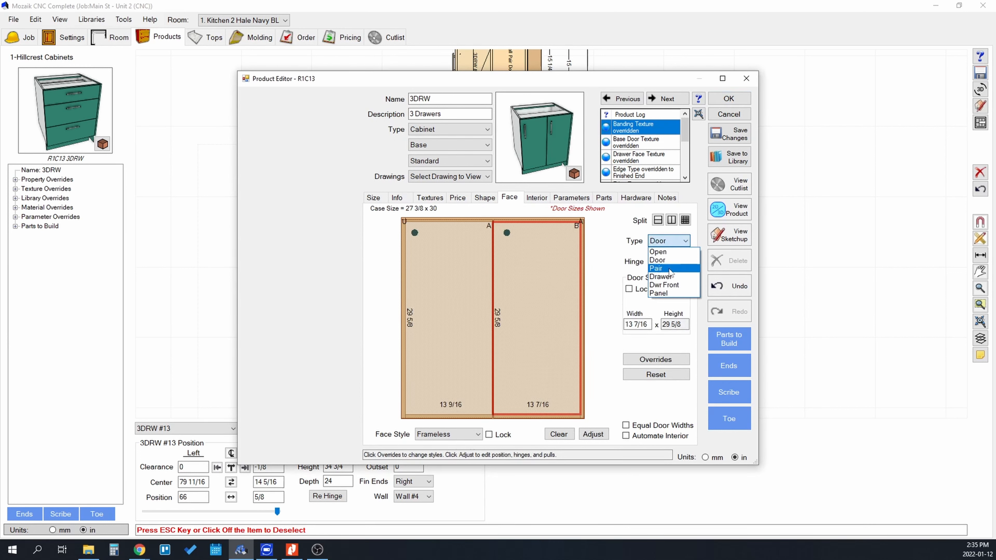
click(663, 293)
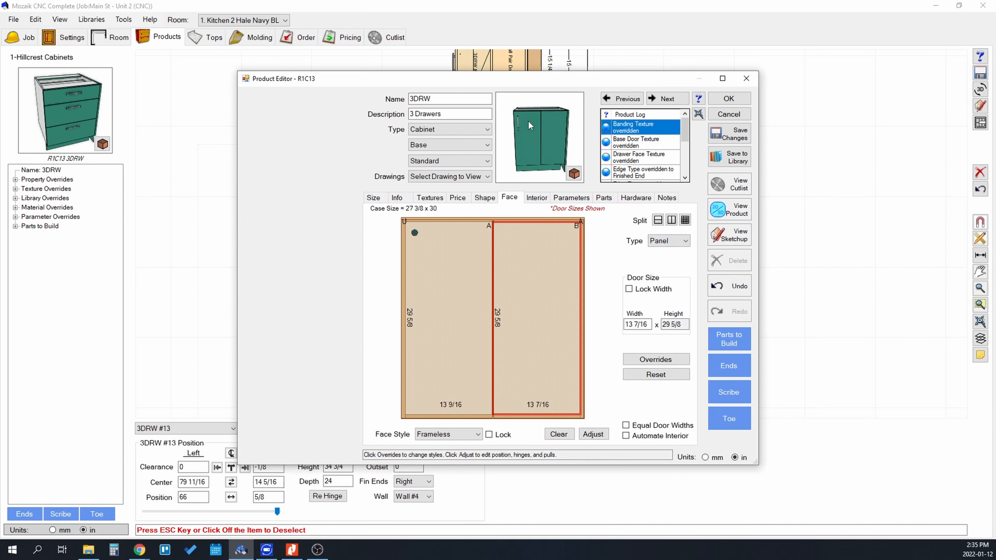
mouse_move(548, 117)
mouse_down()
mouse_move(540, 136)
mouse_move(550, 168)
mouse_move(536, 143)
mouse_move(544, 124)
mouse_move(539, 166)
mouse_move(545, 116)
mouse_up()
Try the Hinge options on the left door section and leave it hinged on the Right.
click(447, 291)
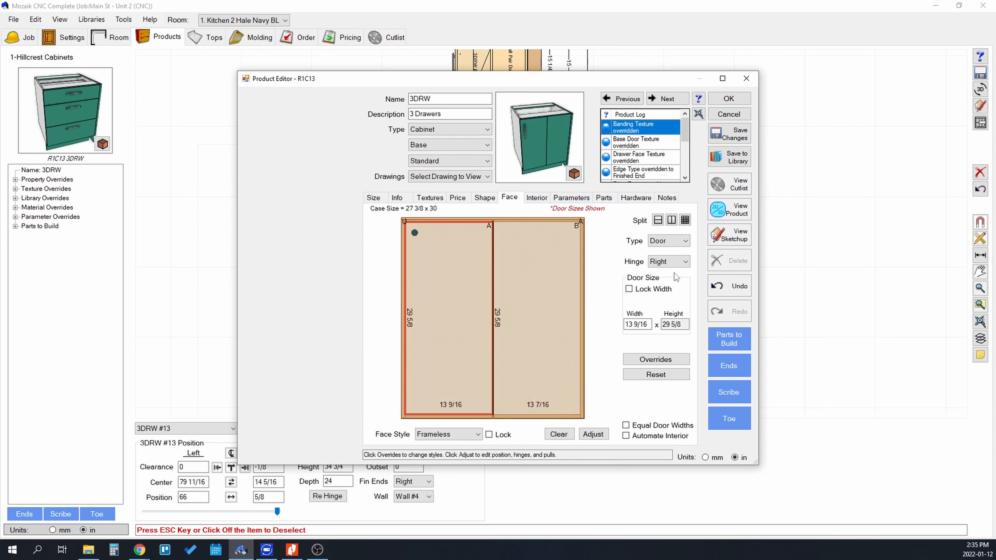
click(668, 261)
click(666, 271)
click(667, 263)
click(667, 270)
In the cabinet's top shape, set the right side's type to Right Face.
click(485, 198)
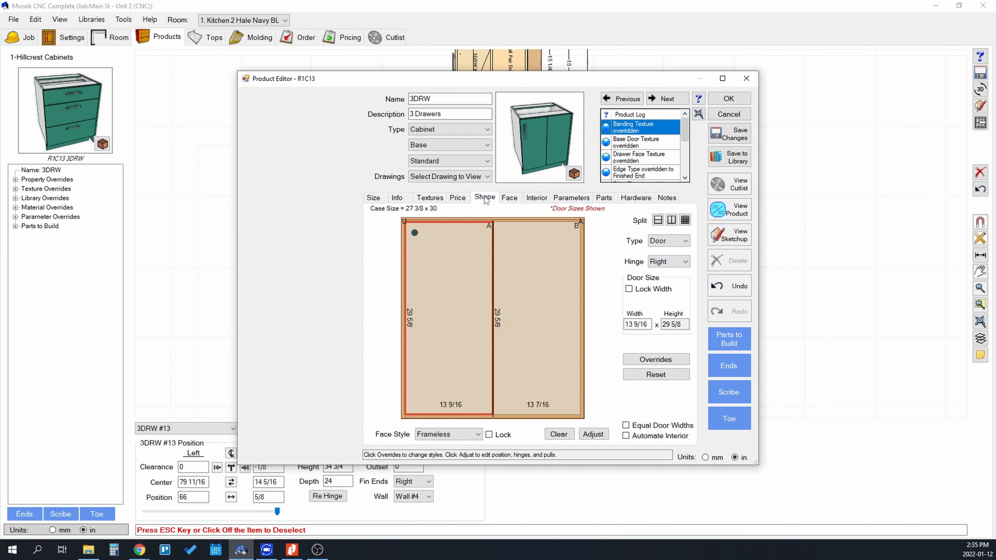
click(586, 325)
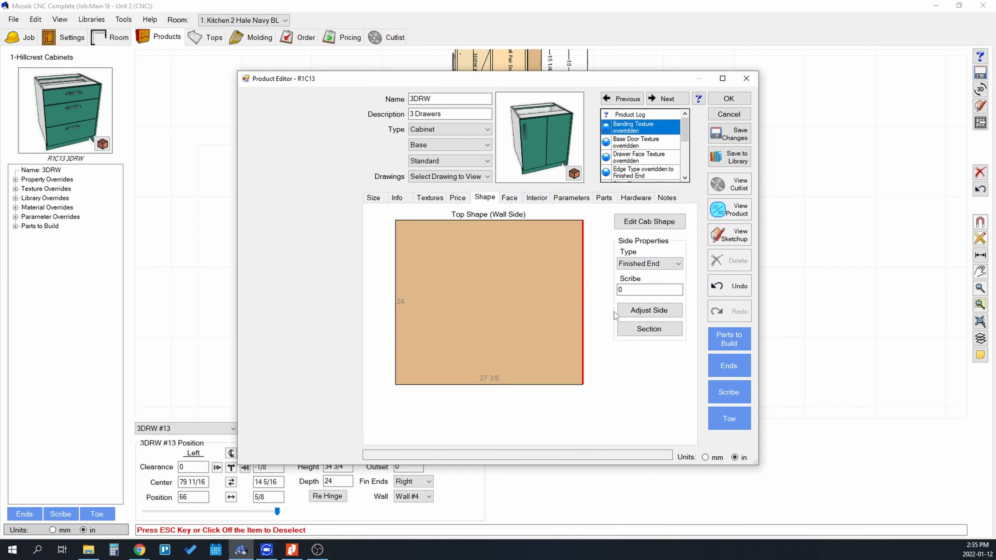
click(667, 263)
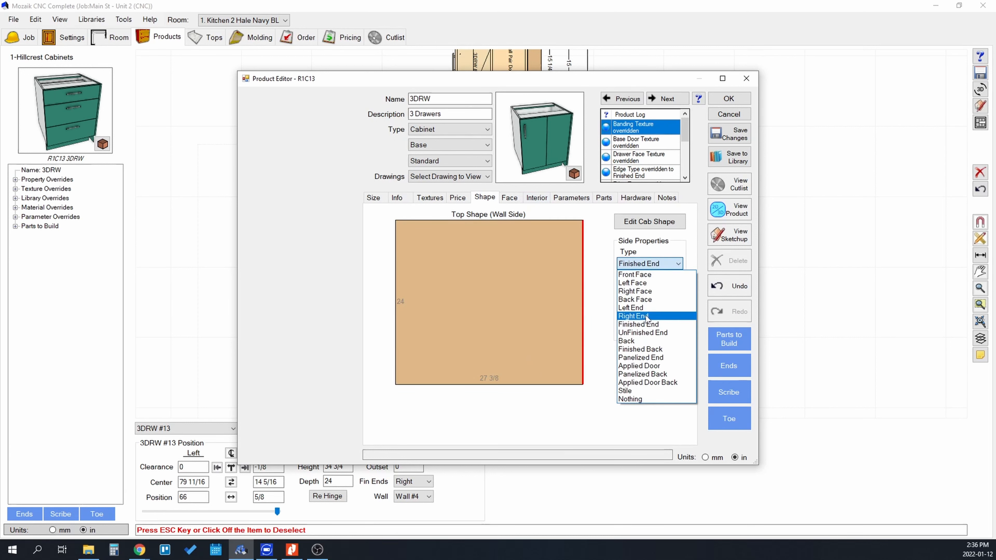
click(649, 294)
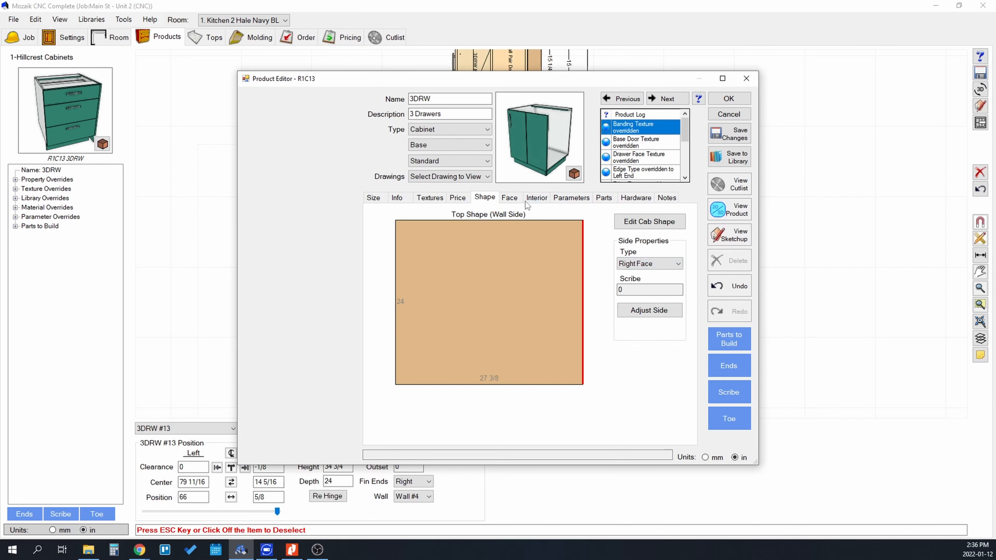
Switch the face layout to the Right Face, set its open section to Drawer and inspect it in the preview.
click(511, 198)
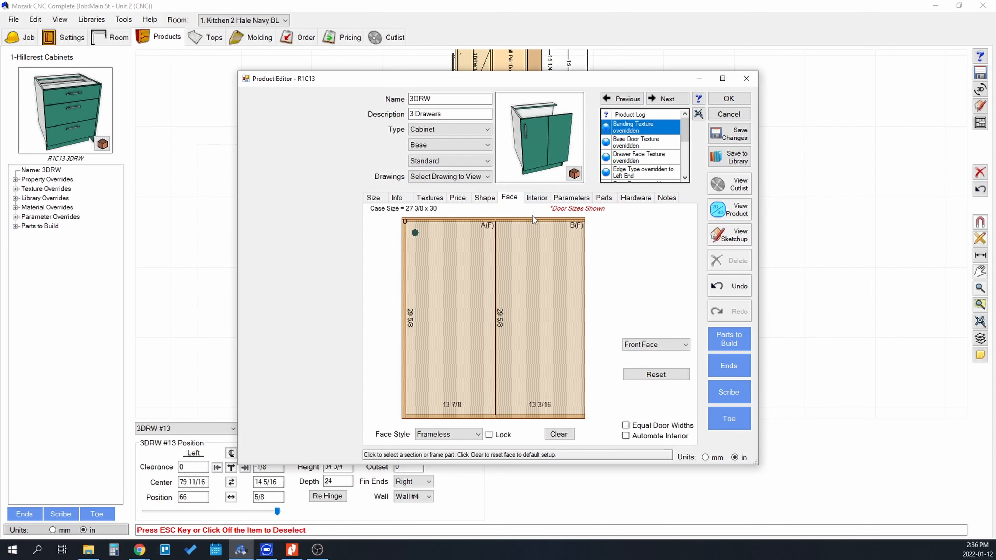
click(662, 345)
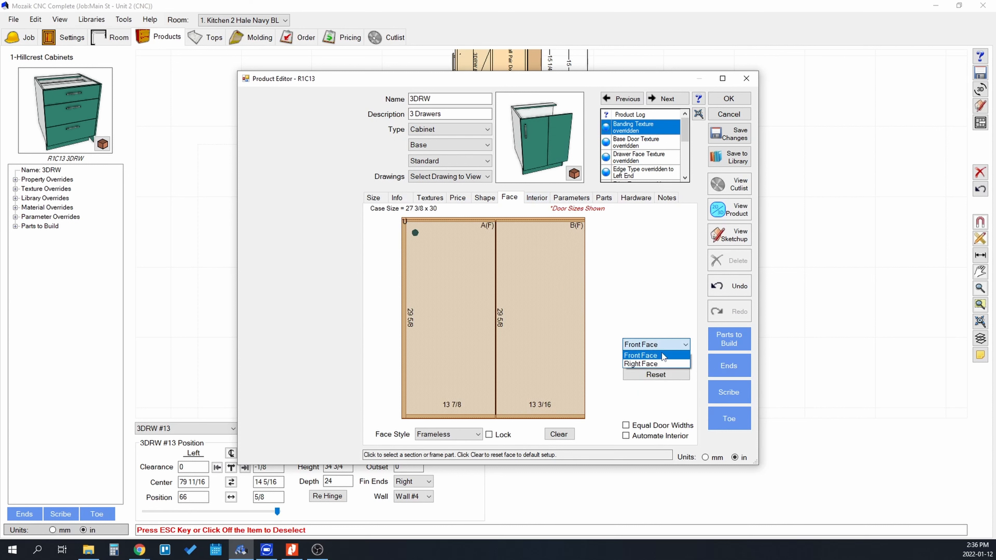
click(654, 364)
click(511, 267)
click(679, 241)
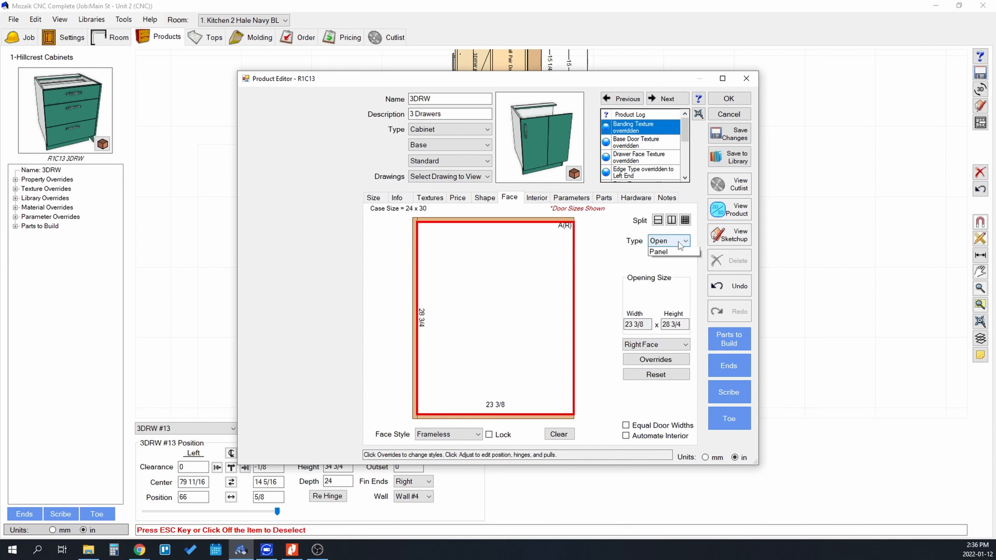
click(672, 277)
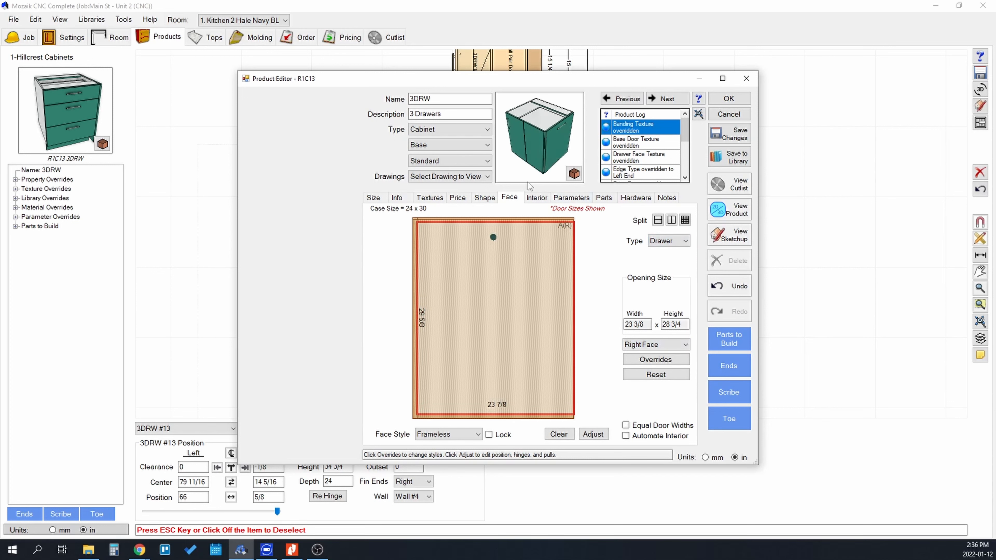
mouse_move(562, 158)
mouse_down()
mouse_move(533, 161)
mouse_move(572, 155)
mouse_move(539, 160)
mouse_move(565, 141)
mouse_up()
scroll(523, 143, up, 3)
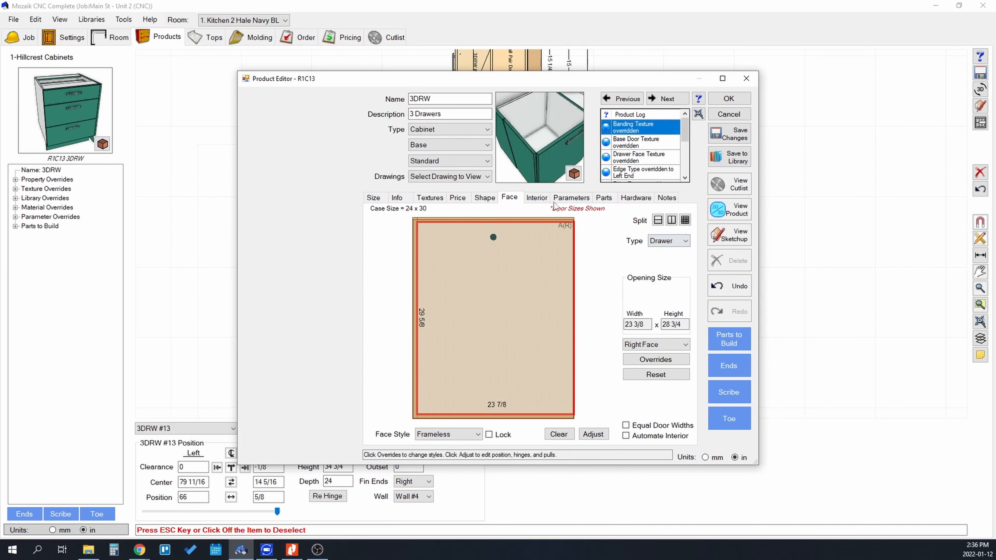
Compare the interior with the face layout and split the interior opening with a horizontal adjustable shelf at mid-height.
click(537, 197)
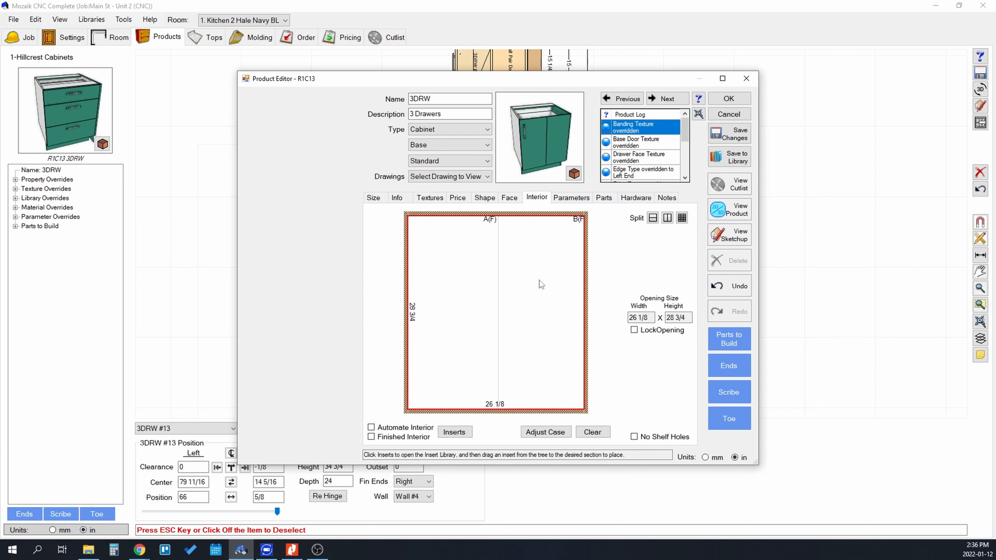
click(510, 198)
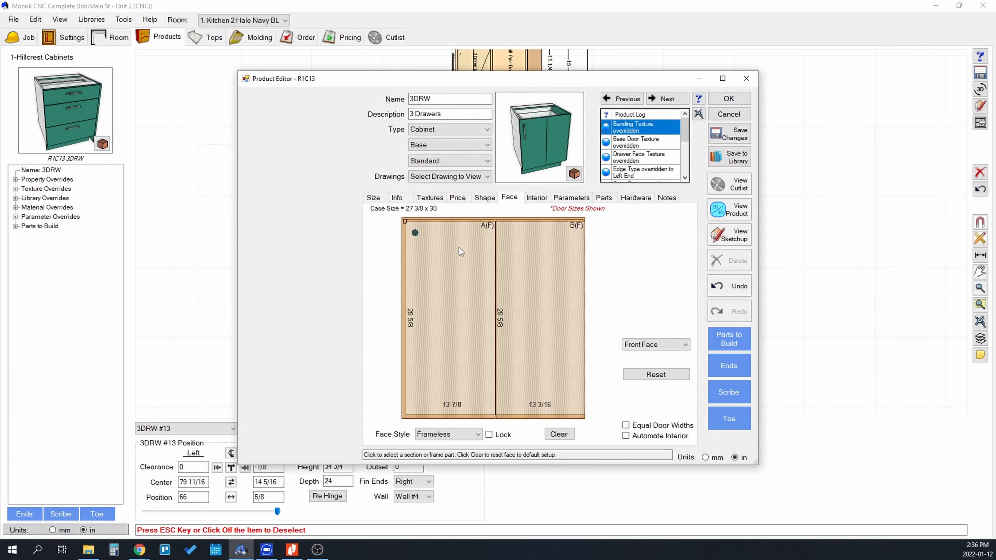
click(533, 199)
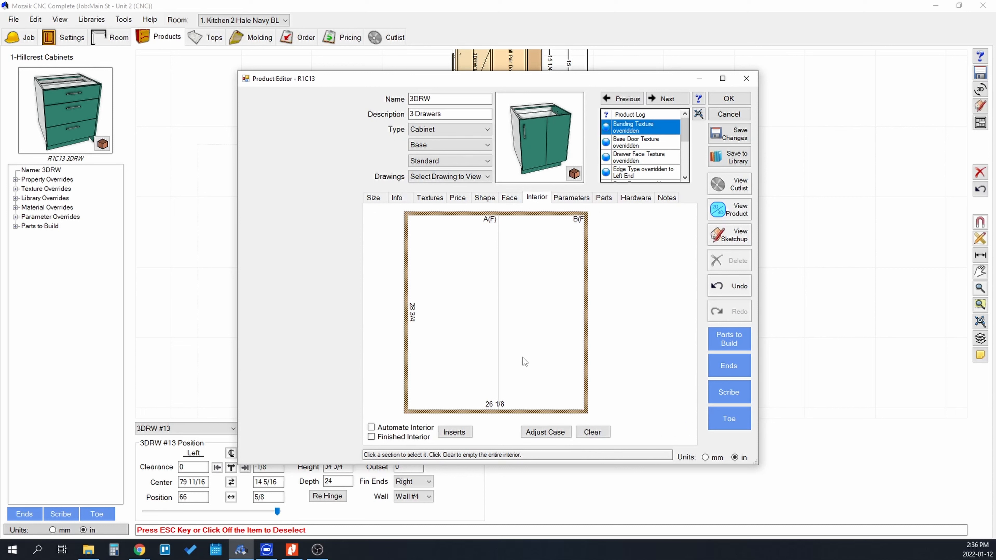
click(494, 249)
click(668, 219)
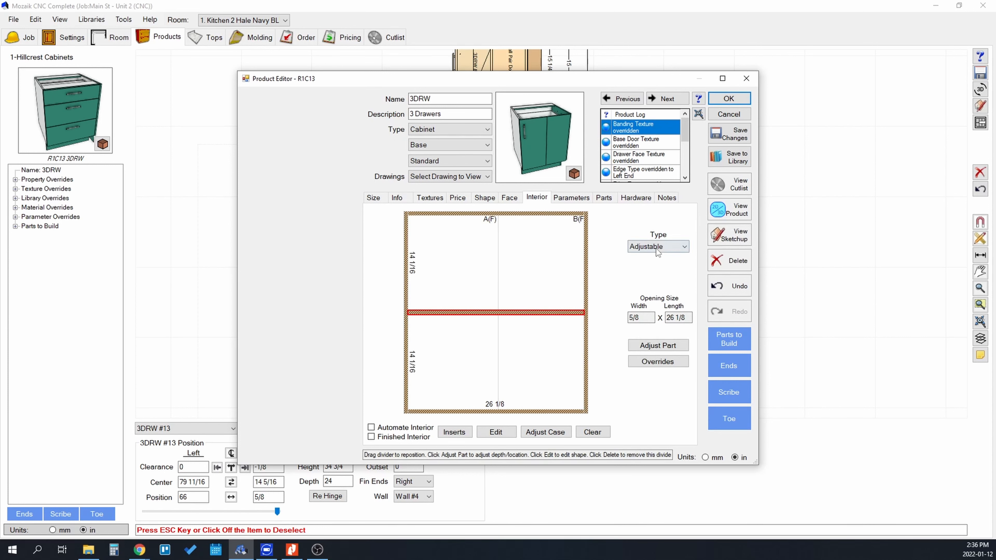
Inspect the adjustable shelf and its shelf-pin holes in the product viewer's Perspective view.
click(724, 212)
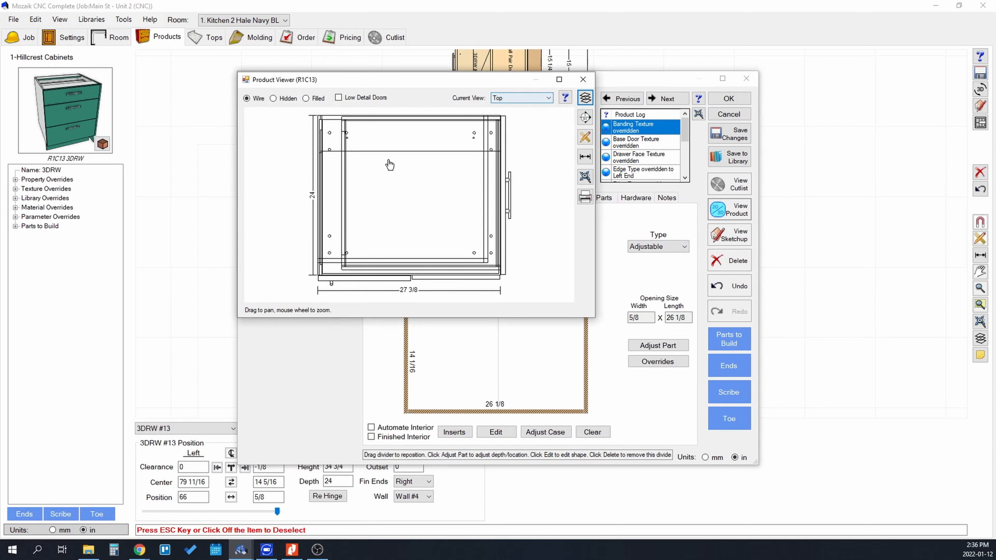
click(520, 99)
click(513, 140)
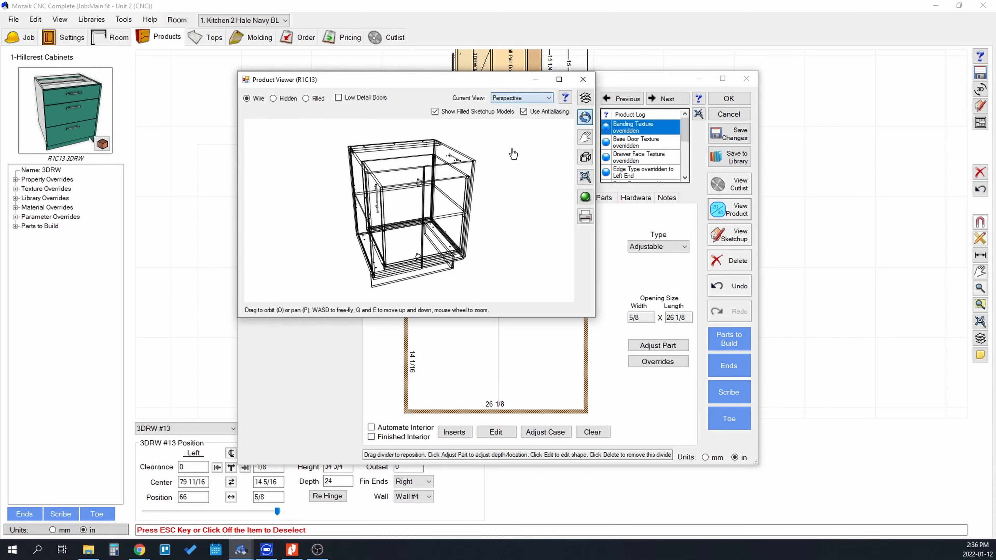
scroll(386, 208, up, 5)
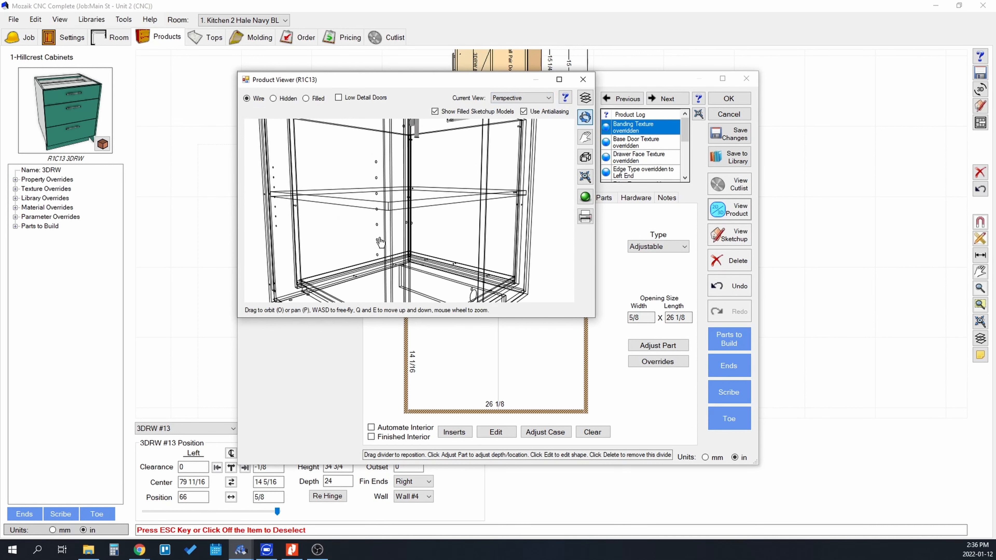
scroll(487, 208, down, 5)
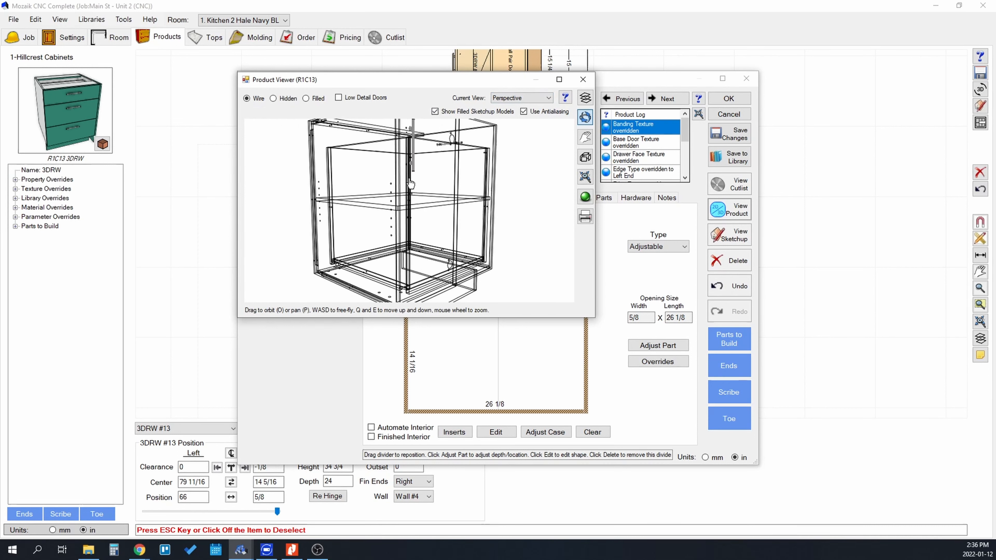
click(583, 79)
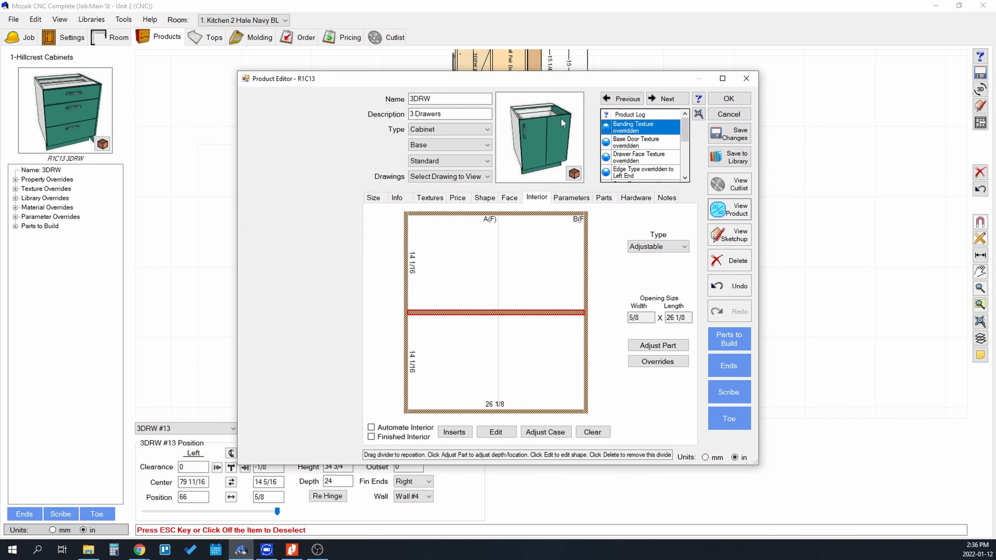
drag(561, 119, 529, 171)
In the cabinet's top shape, set the right side's type to Right End and check the face layout.
click(509, 197)
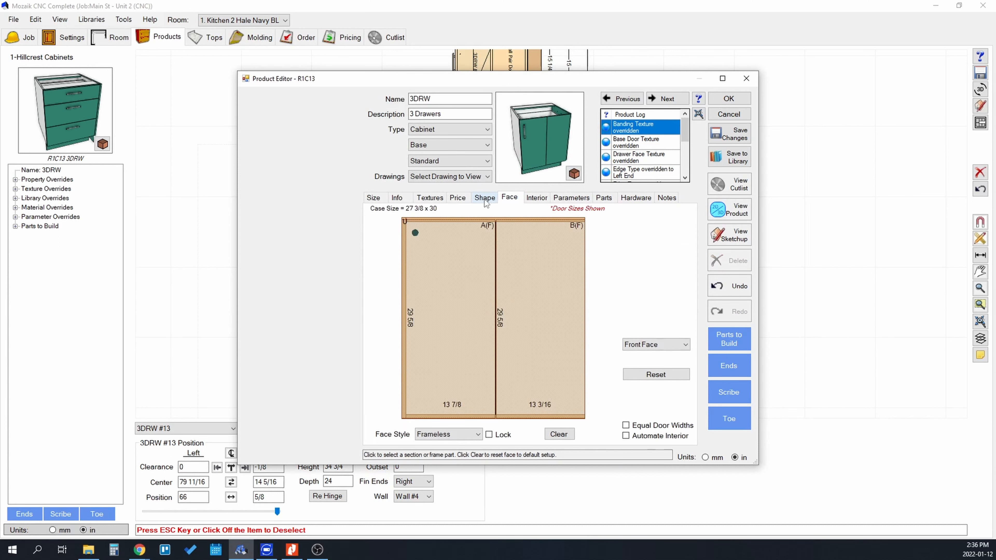
click(485, 197)
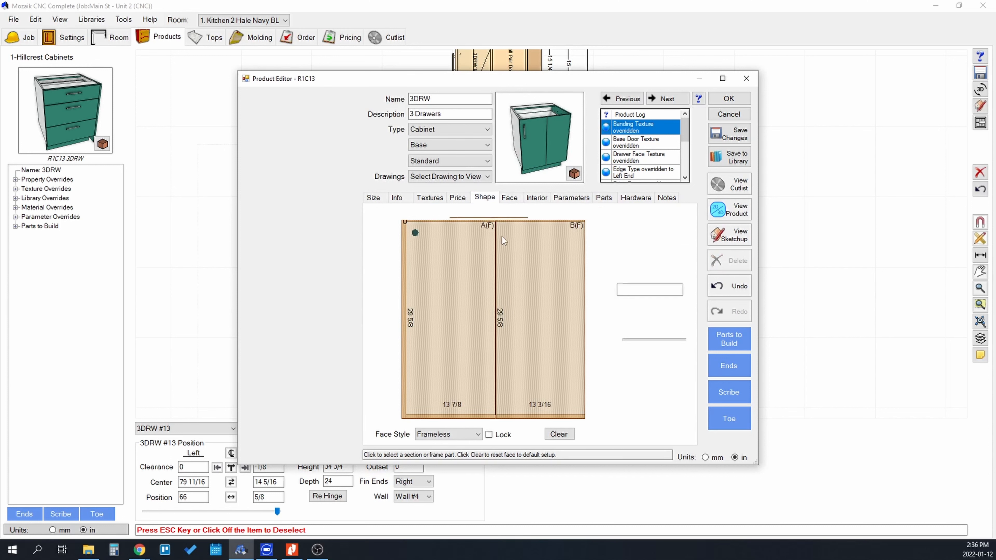
click(580, 293)
click(645, 264)
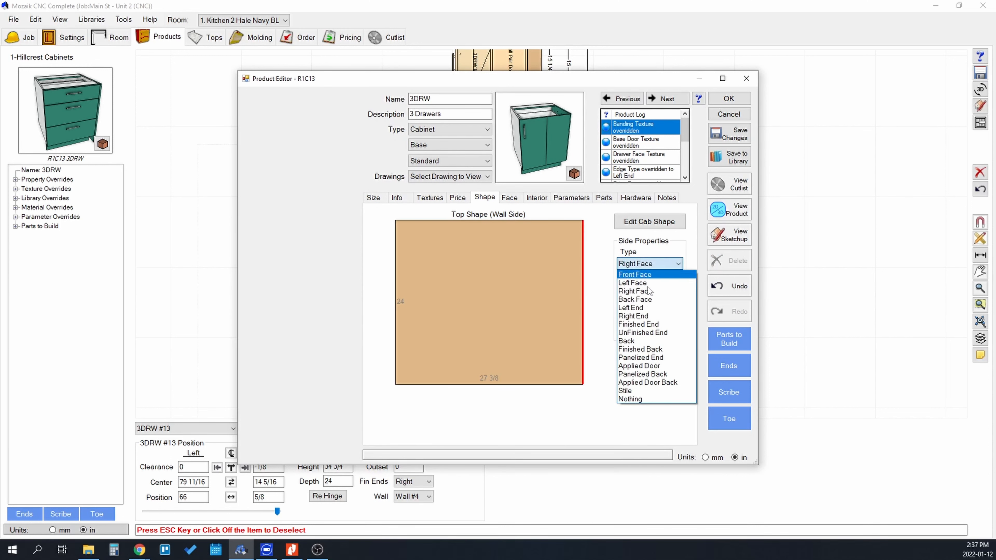
click(649, 315)
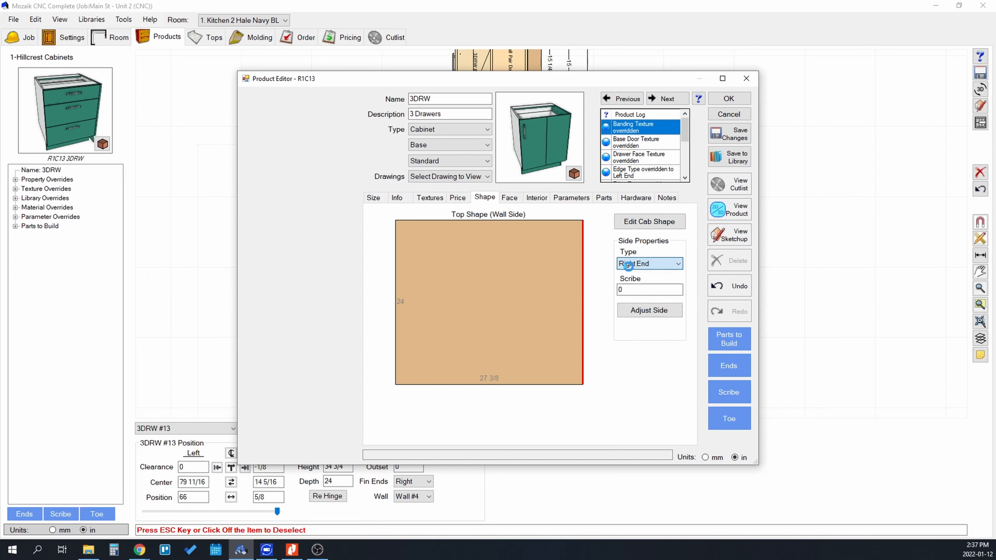
click(512, 198)
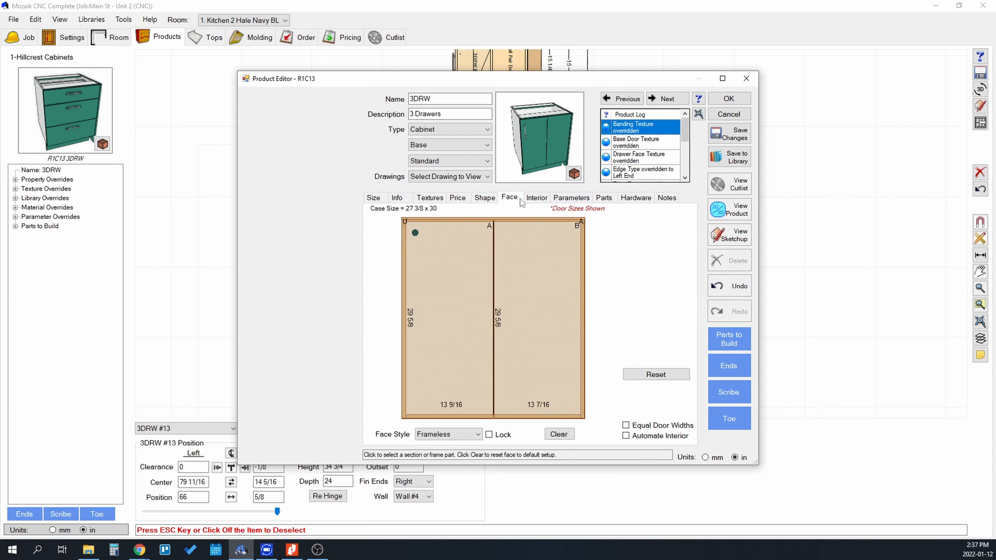
Lower the interior shelf to about 12 1/2 in above the bottom, make it Fixed and inspect it in the product viewer.
click(537, 198)
drag(486, 314, 488, 326)
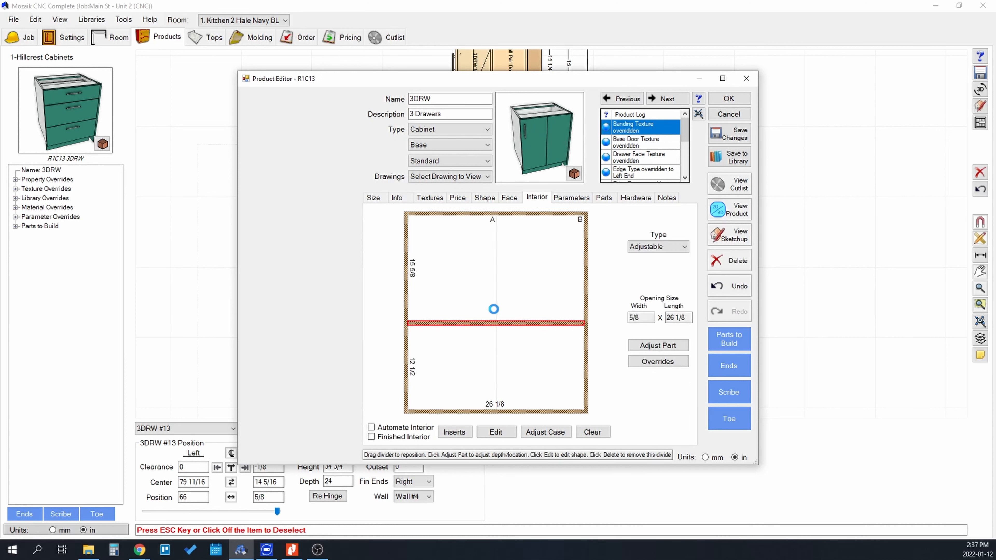
click(653, 248)
click(652, 257)
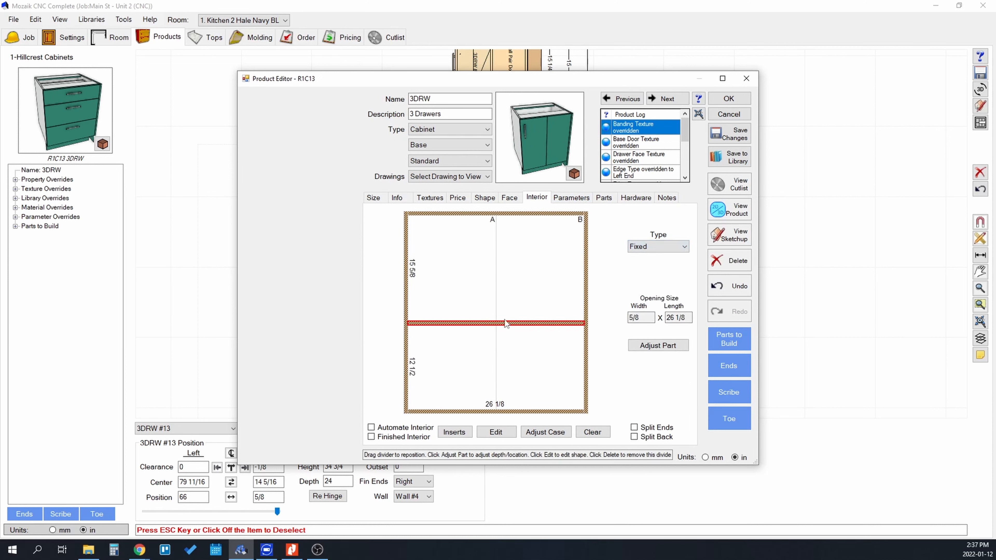
click(728, 209)
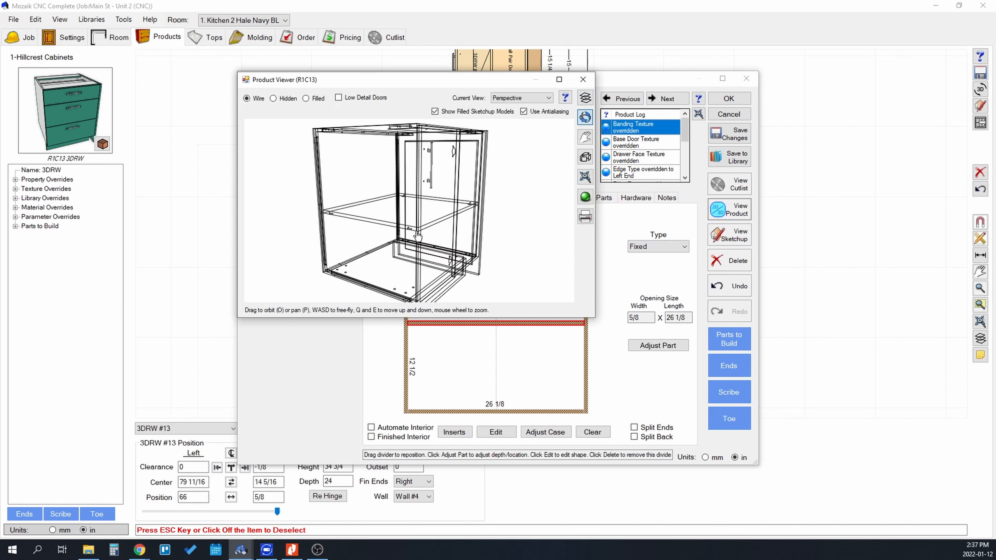
click(583, 80)
Raise the interior shelf to about 10 3/8 in below the top, change its type to Stretcher and inspect it in the product viewer.
drag(497, 321, 498, 287)
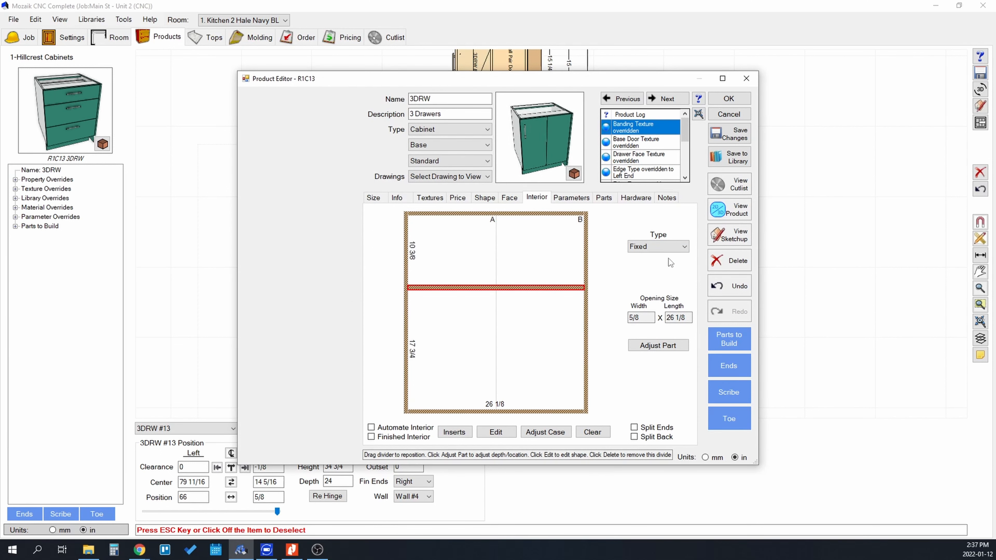
click(666, 246)
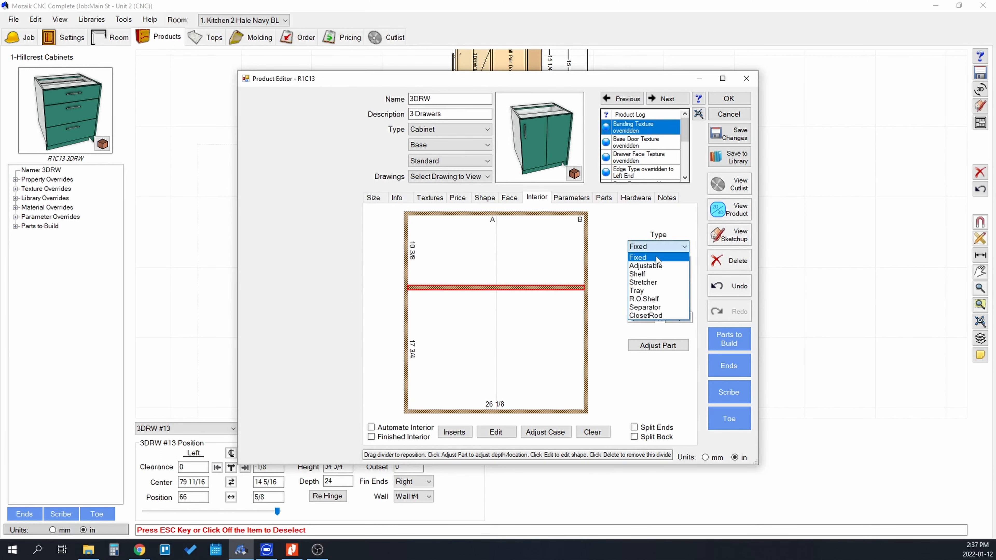
click(655, 282)
click(719, 212)
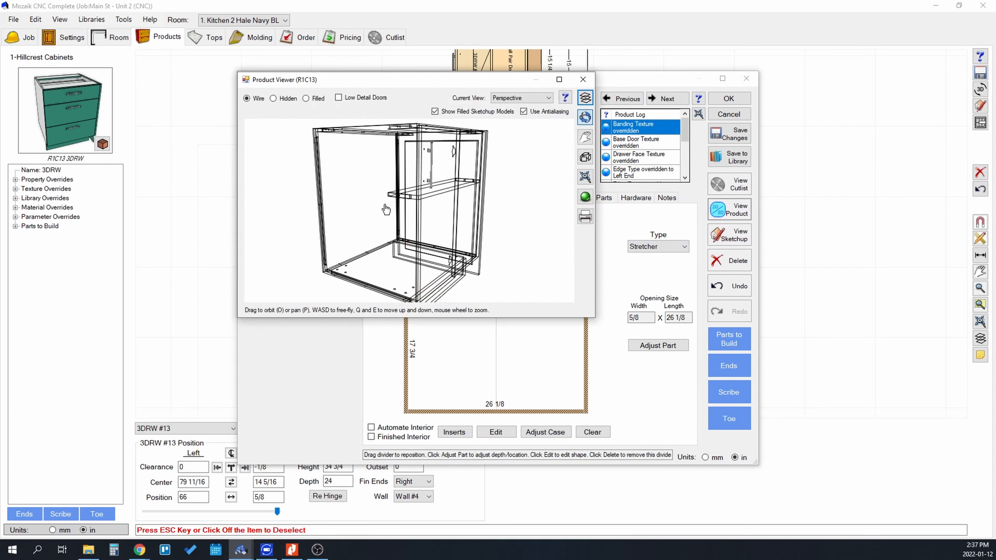
scroll(466, 231, up, 5)
drag(466, 228, 472, 247)
scroll(512, 171, down, 1)
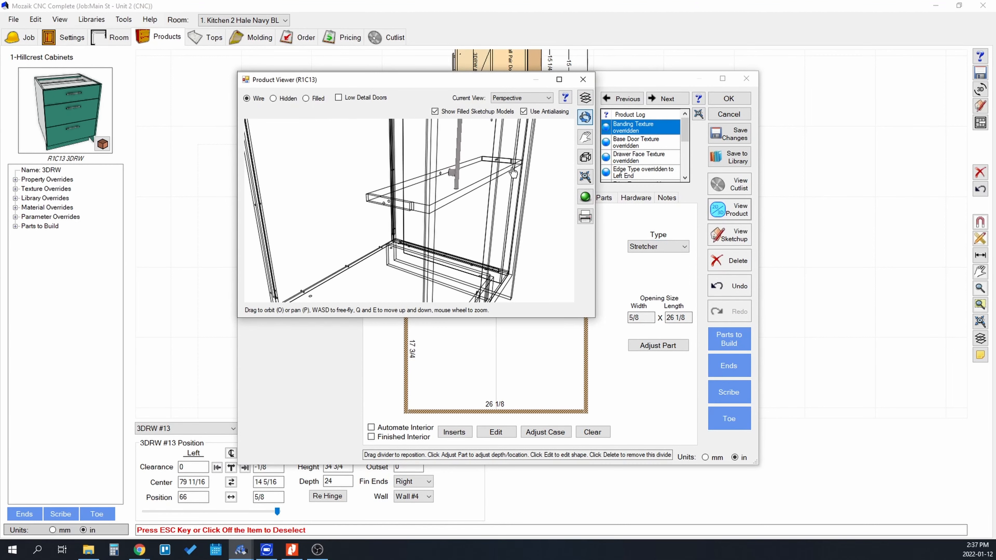
click(583, 79)
Clear the two-door face layout and split the empty face horizontally into a drawer above a door.
click(512, 201)
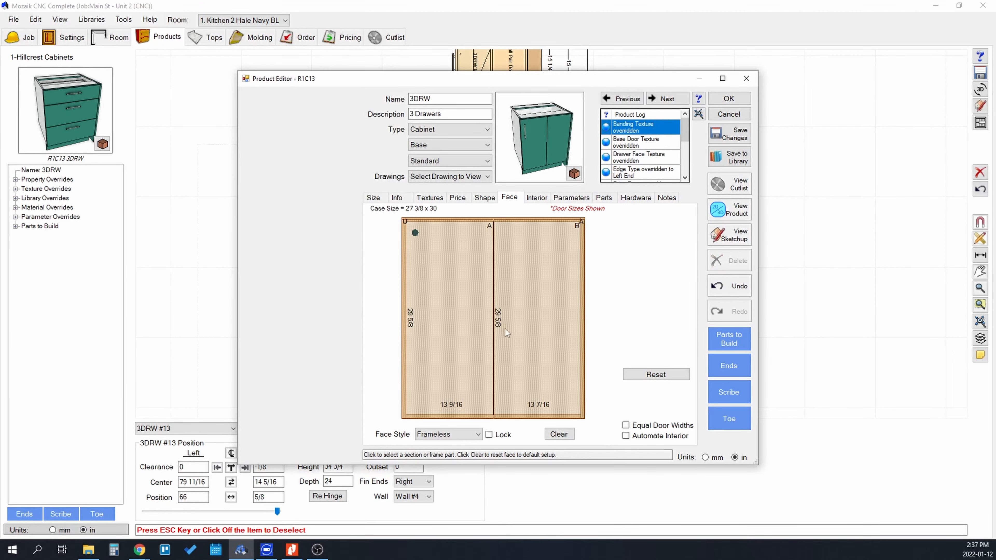
click(487, 263)
click(559, 434)
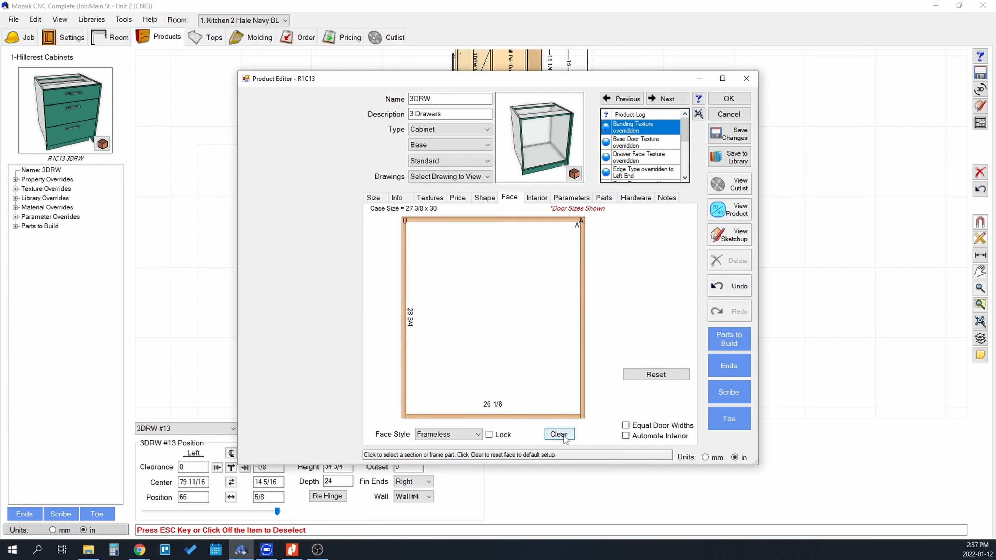
click(523, 314)
click(658, 220)
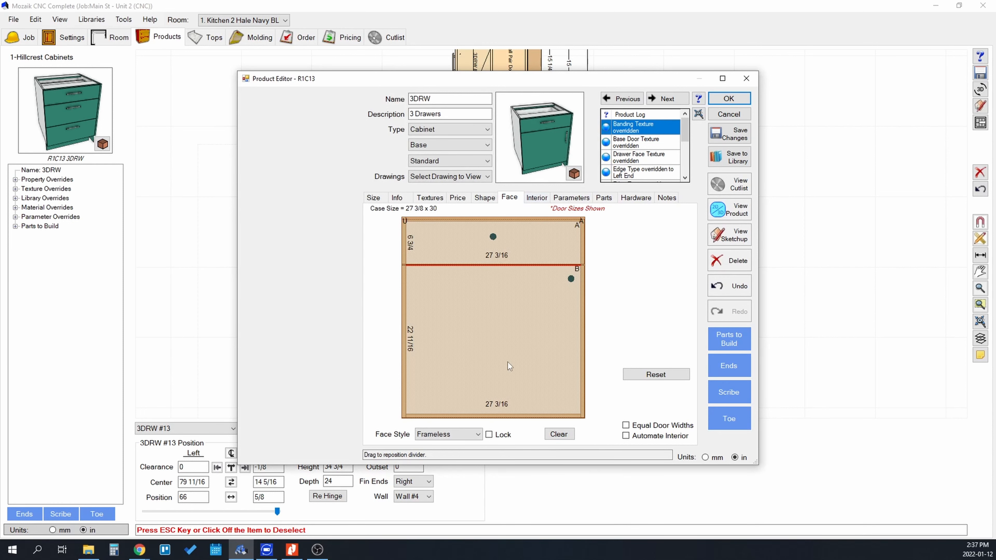
Set the type of the face's lower door section to Pair.
click(509, 366)
click(670, 241)
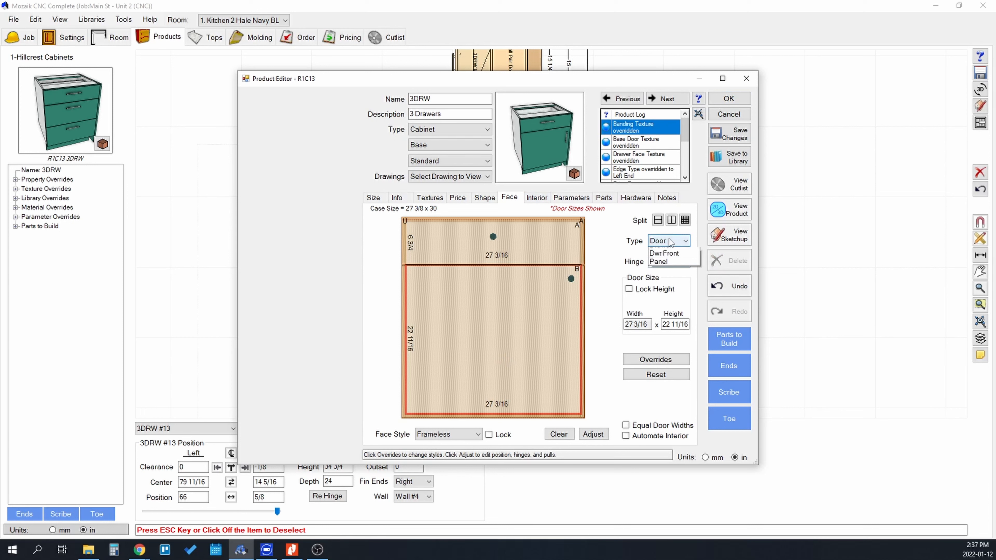
click(663, 261)
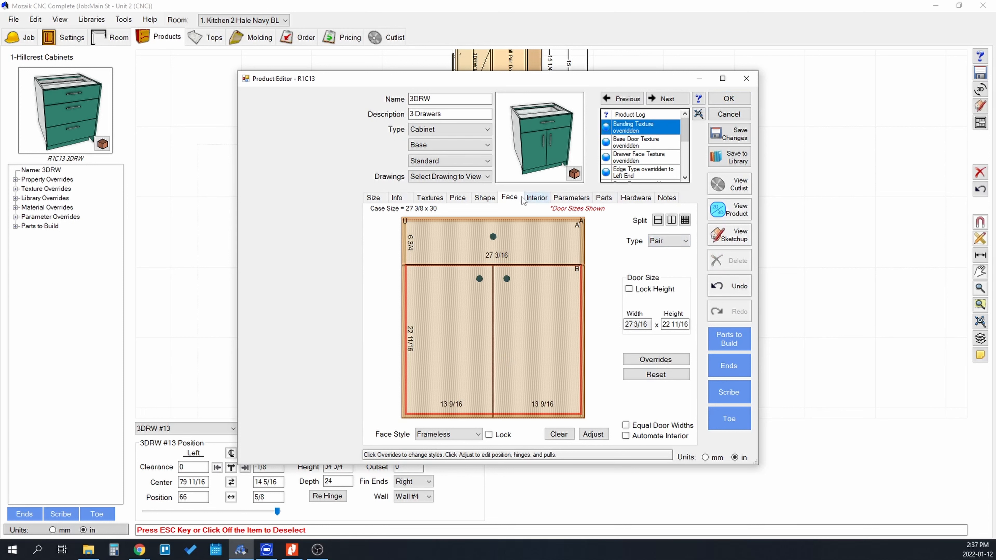
Split the interior horizontally with a Stretcher and position it just below the drawer, about 7 5/8 in below the top.
click(534, 198)
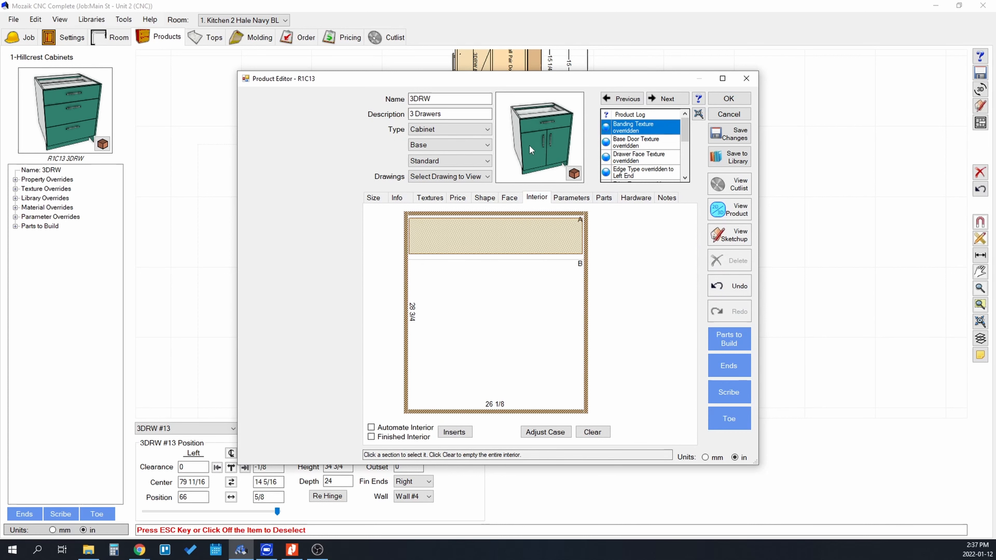
click(509, 198)
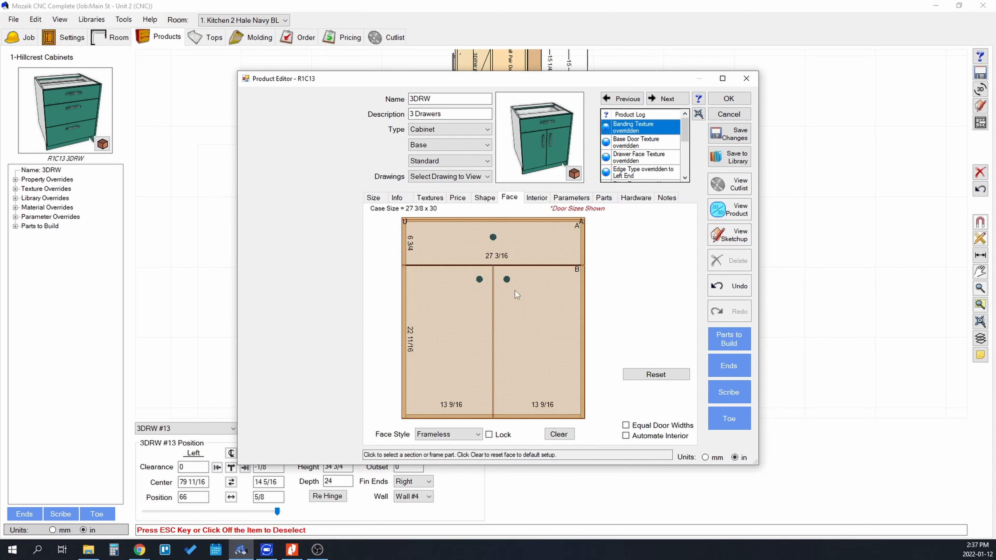
click(538, 198)
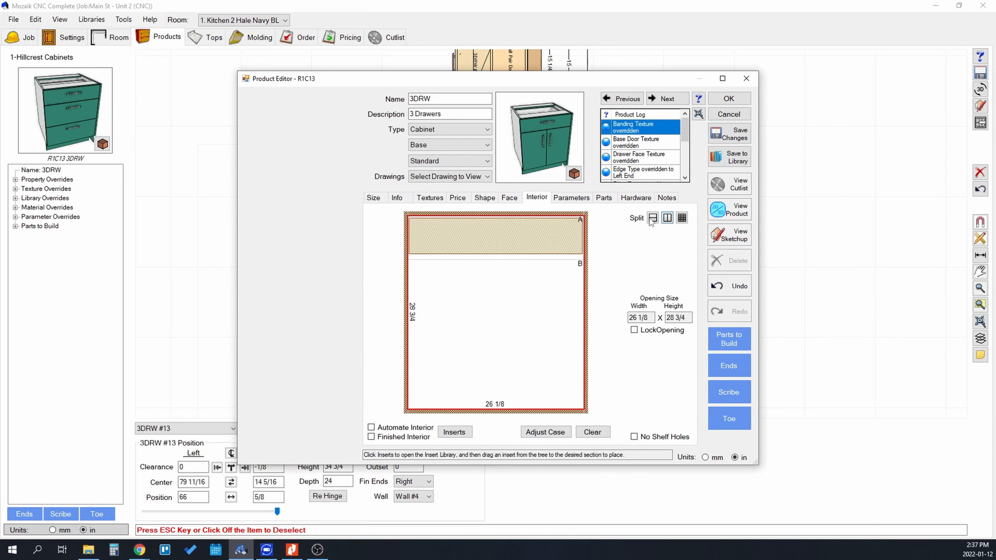
click(653, 219)
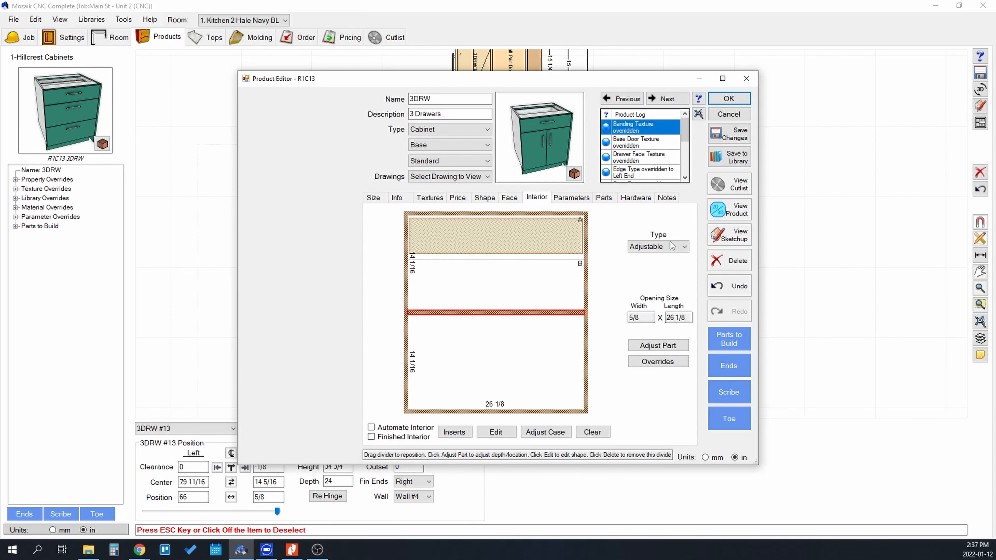
click(654, 247)
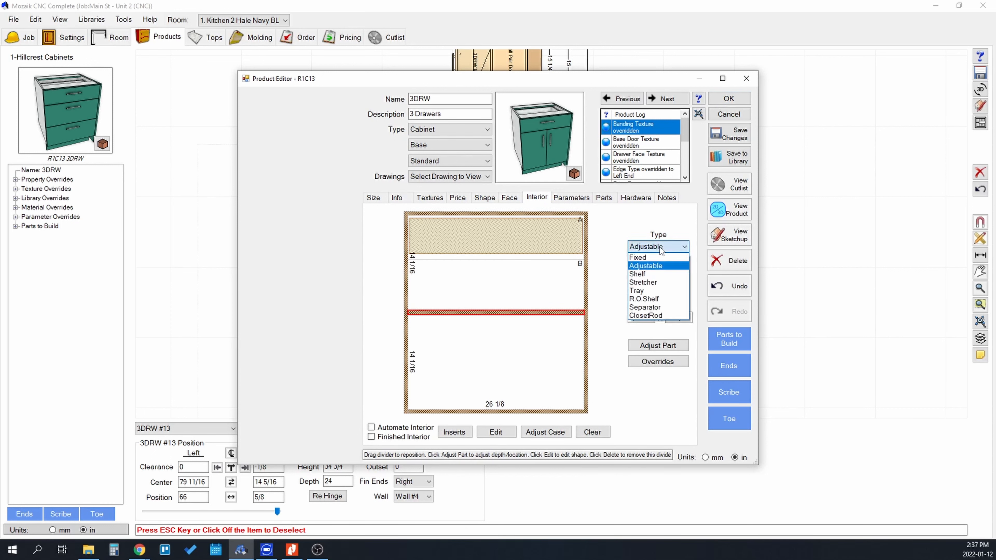
click(648, 281)
drag(501, 313, 492, 271)
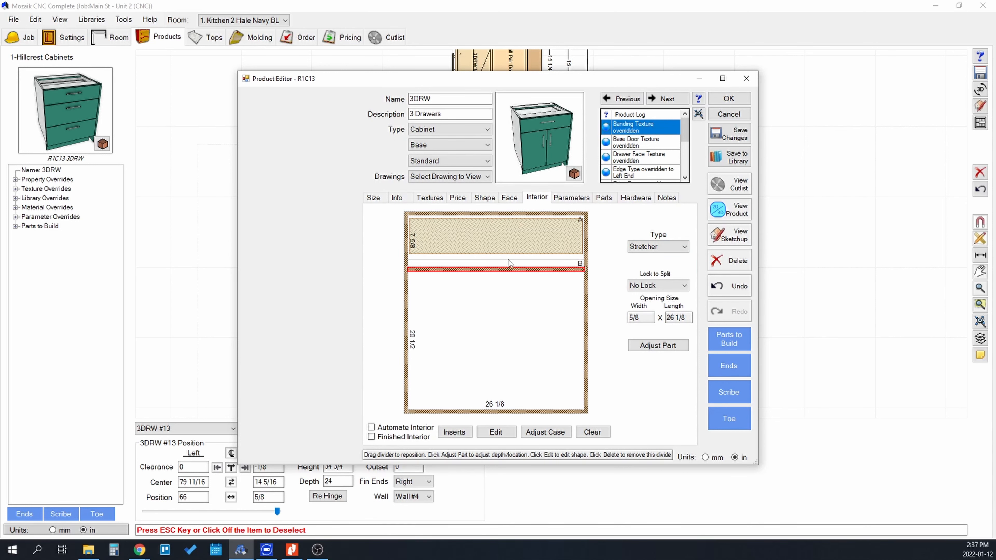
Try the Center and Flush Bottom split locks on the interior stretcher below the drawer.
click(508, 197)
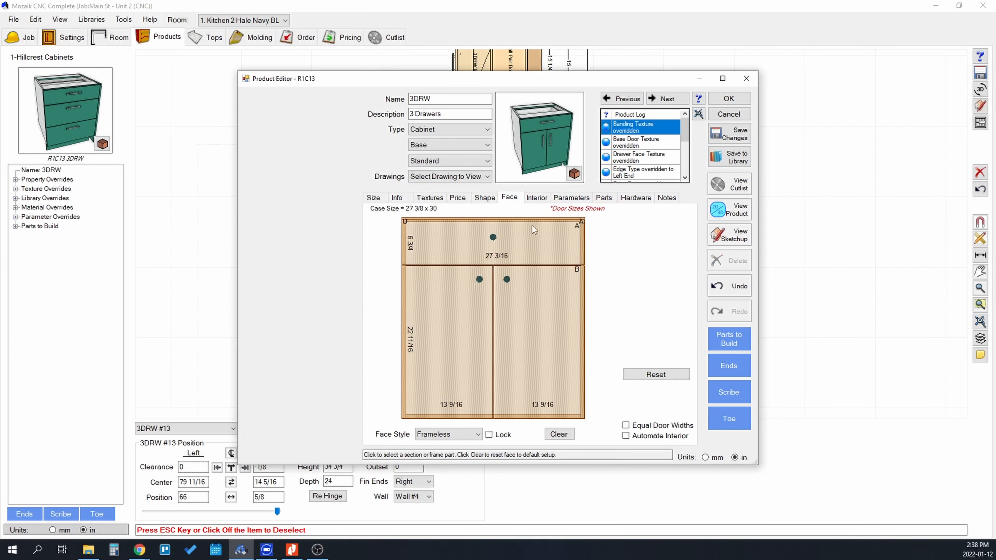
click(537, 197)
click(487, 267)
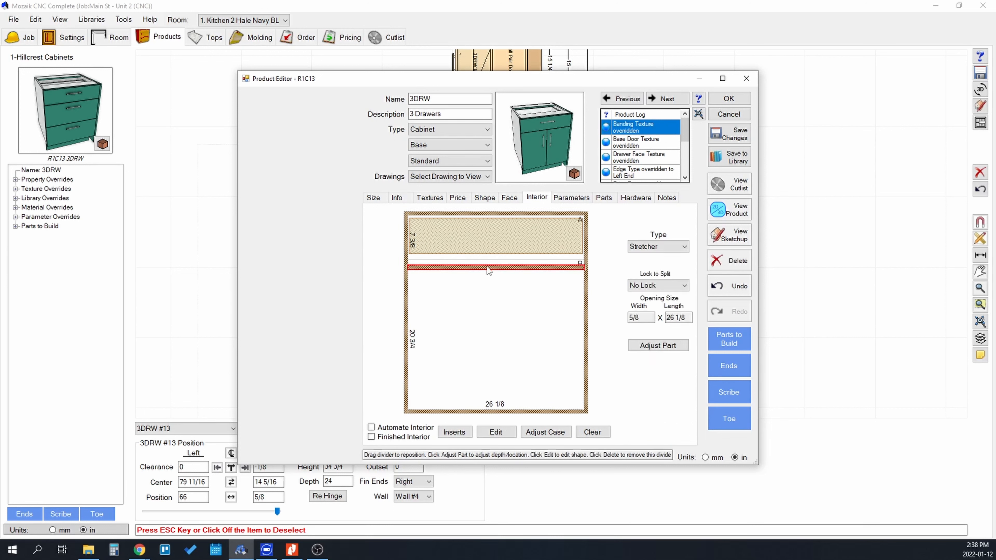
click(660, 284)
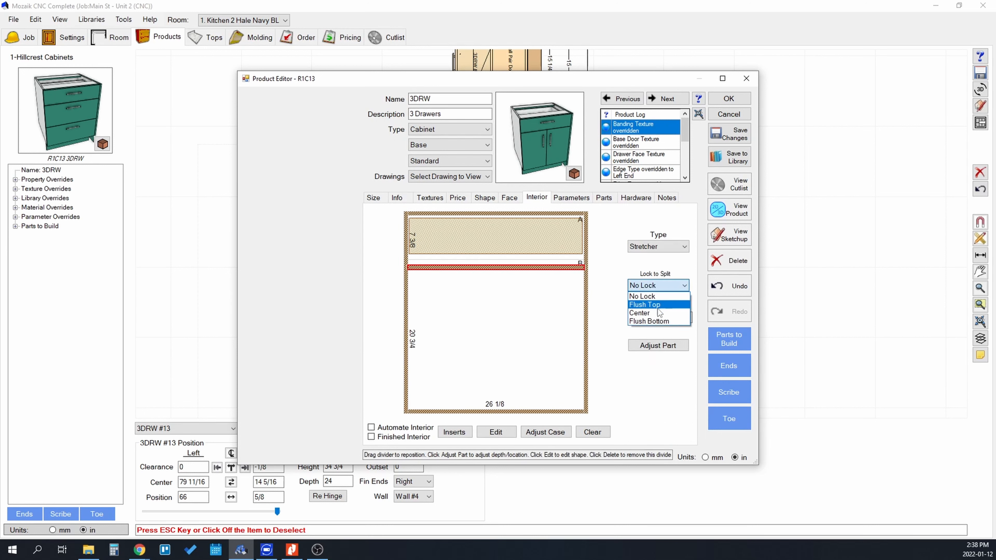
click(650, 313)
click(676, 286)
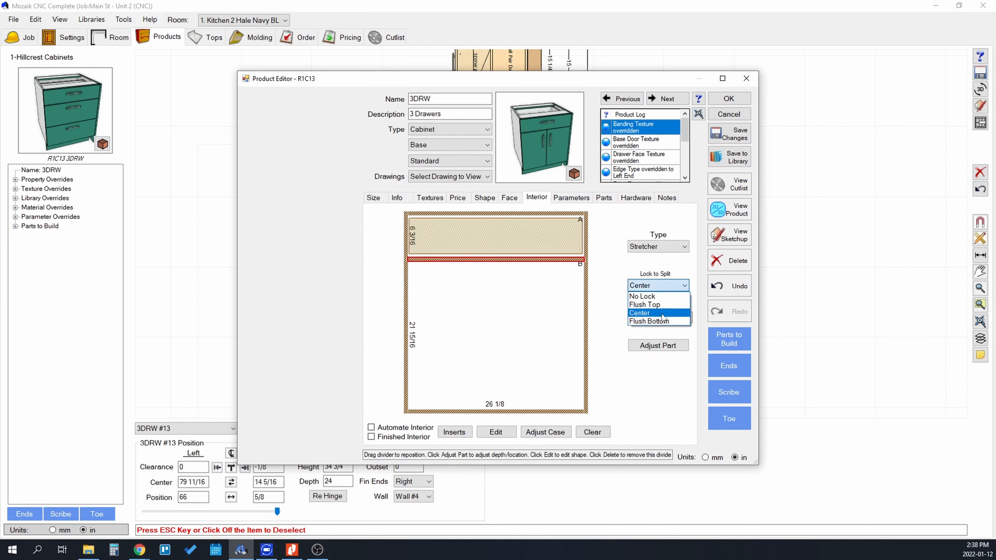
click(662, 322)
Set the interior stretcher's split lock to Flush Top.
click(657, 288)
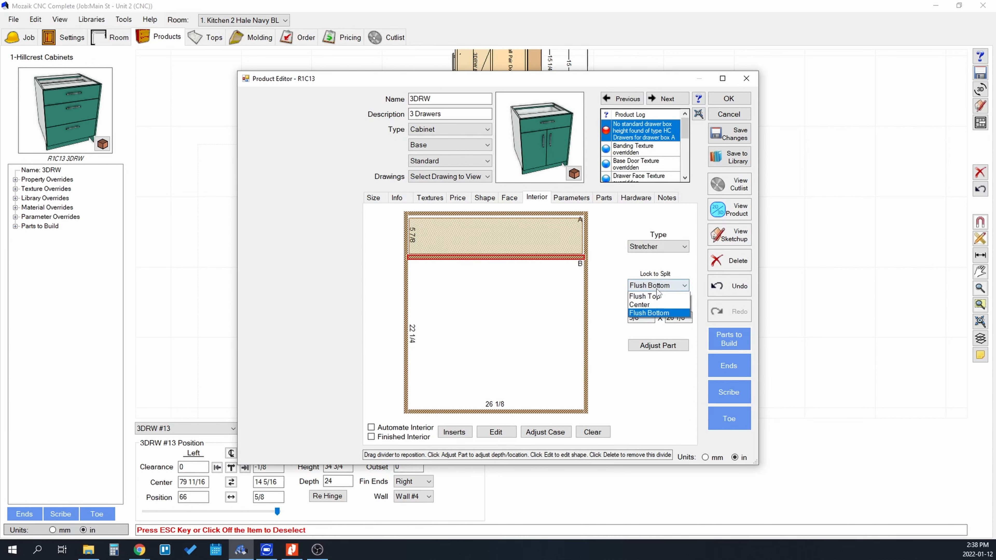
click(649, 304)
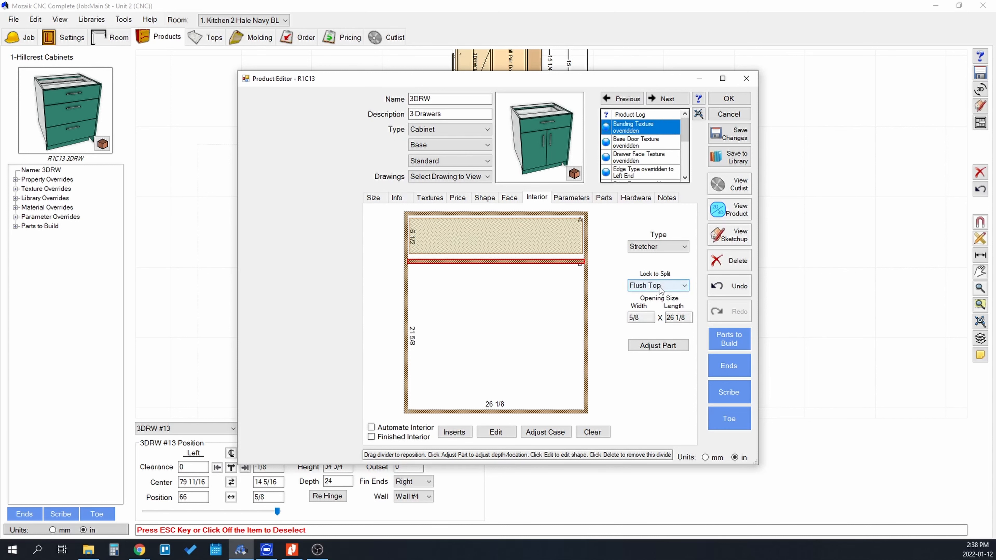
click(680, 286)
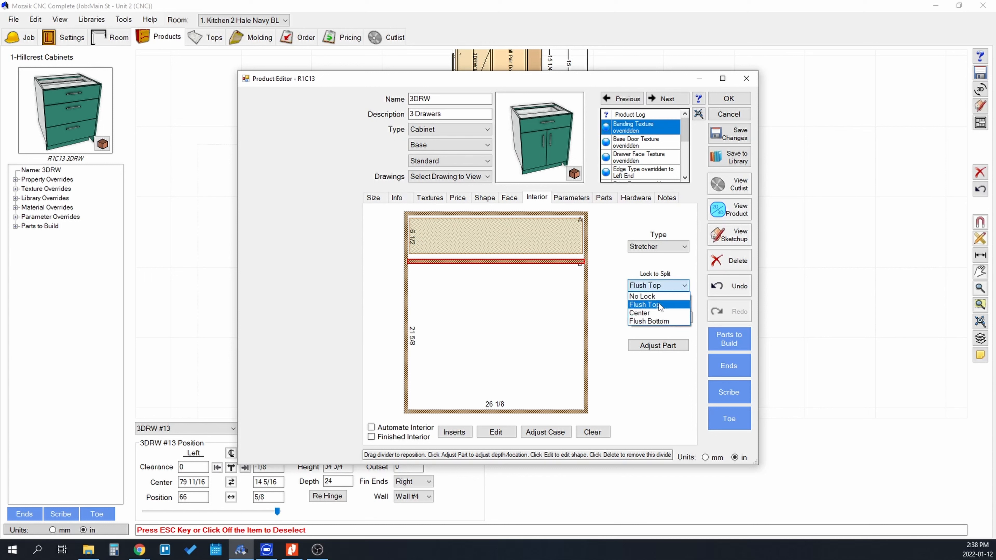
click(660, 305)
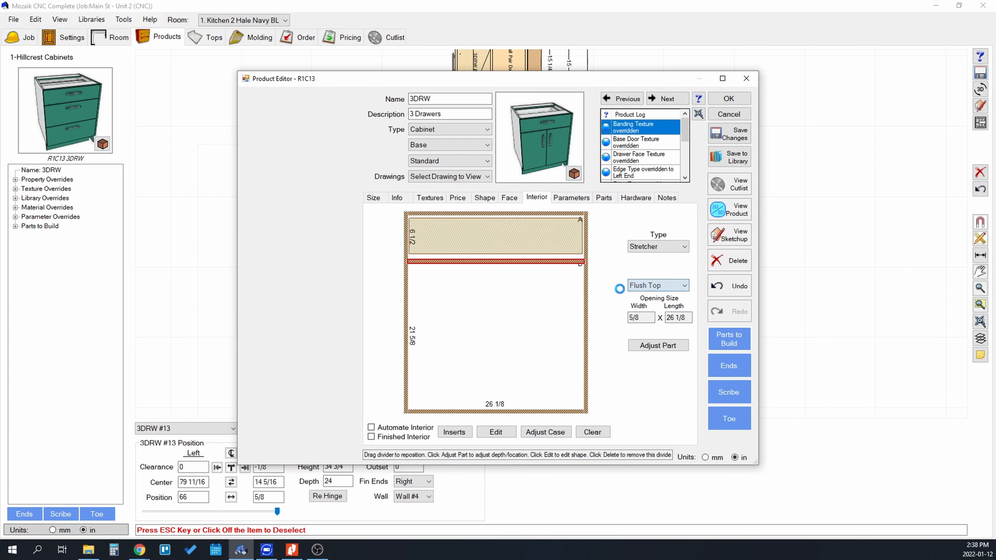
Split the interior opening below the stretcher horizontally and change the new divider's type to Tray.
click(565, 357)
click(652, 218)
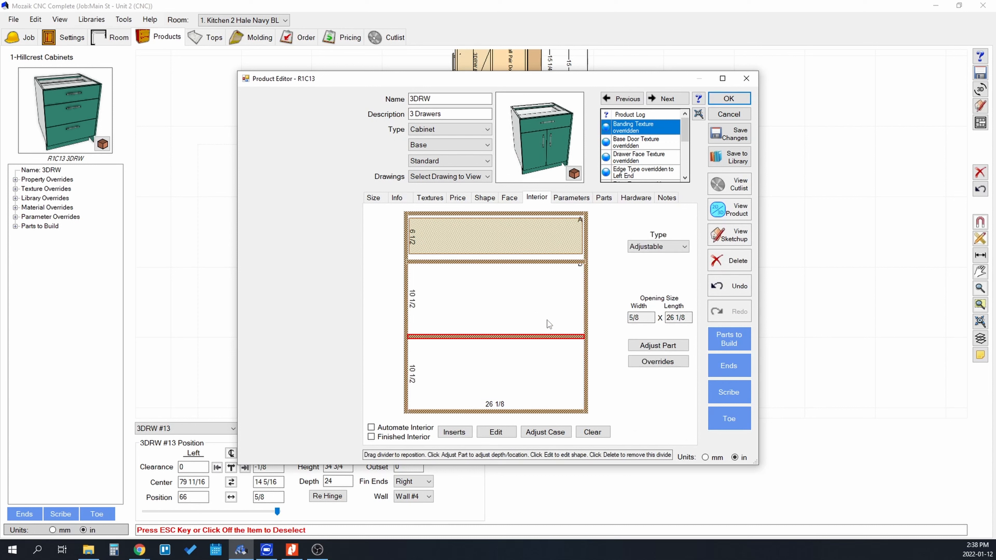
click(658, 247)
click(658, 248)
click(656, 247)
click(643, 291)
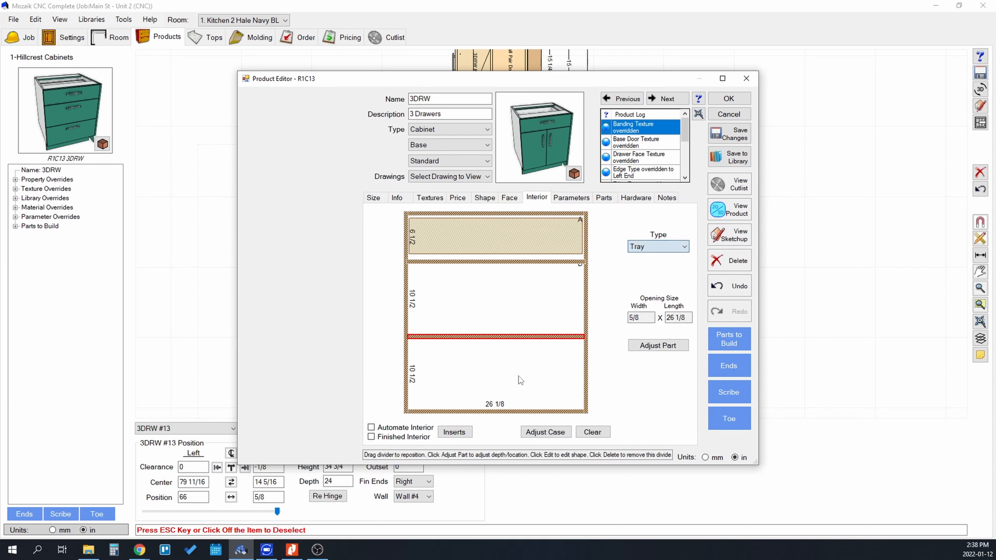
Lower the tray to about 2 in above the cabinet bottom and inspect it in the product viewer.
drag(501, 332, 499, 384)
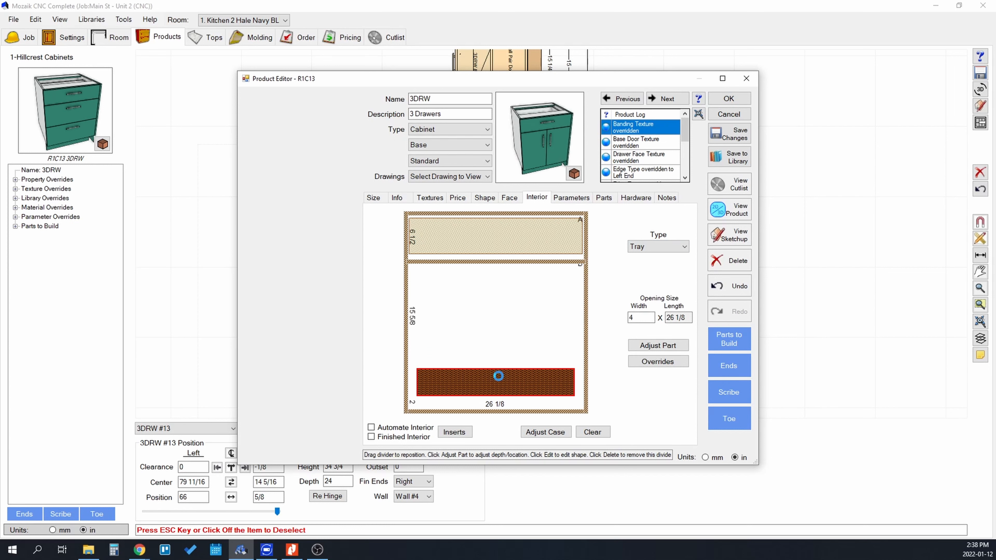
click(729, 209)
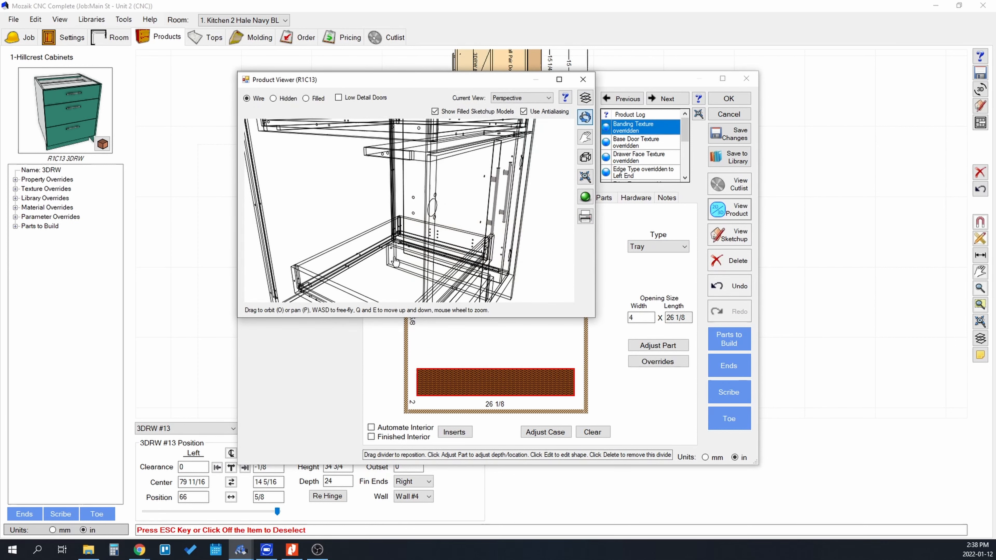
scroll(422, 247, down, 4)
drag(423, 247, 346, 265)
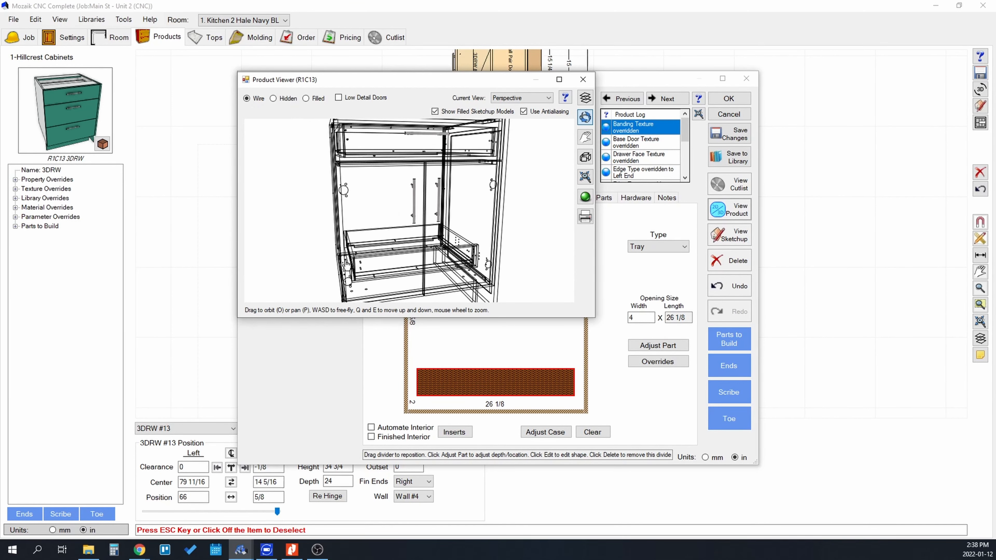
click(583, 80)
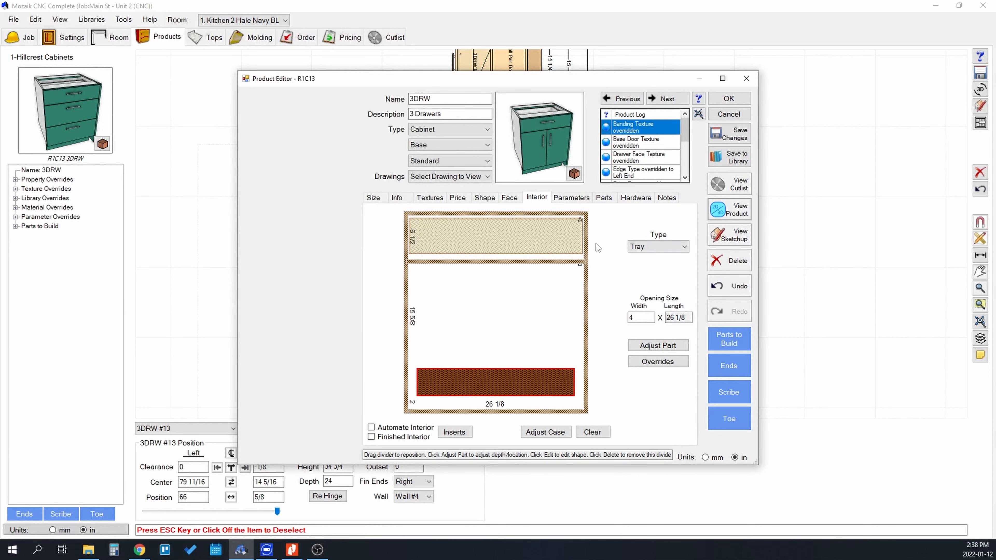
Lower the tray to about 1 in above the bottom, set its width to 8 in and inspect it in 3D.
drag(479, 383, 479, 390)
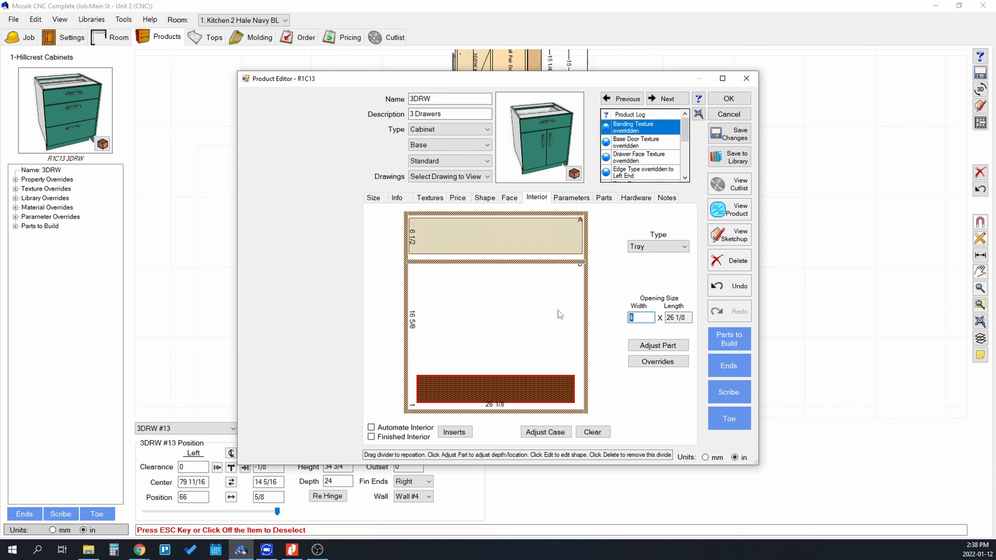
text(8)
key(Return)
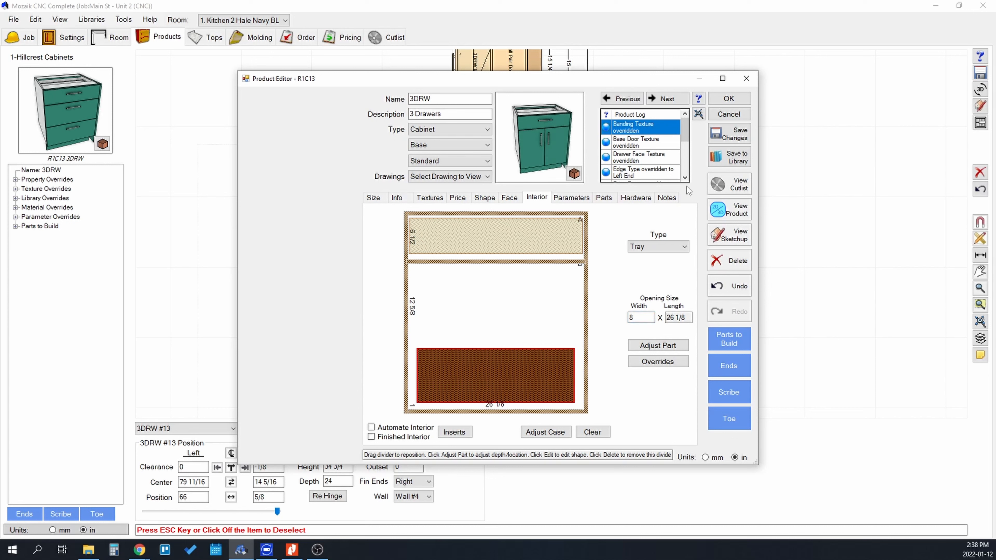
click(729, 209)
scroll(404, 244, up, 3)
mouse_move(396, 260)
mouse_down()
mouse_move(411, 254)
mouse_move(384, 253)
mouse_move(408, 247)
mouse_up()
click(606, 95)
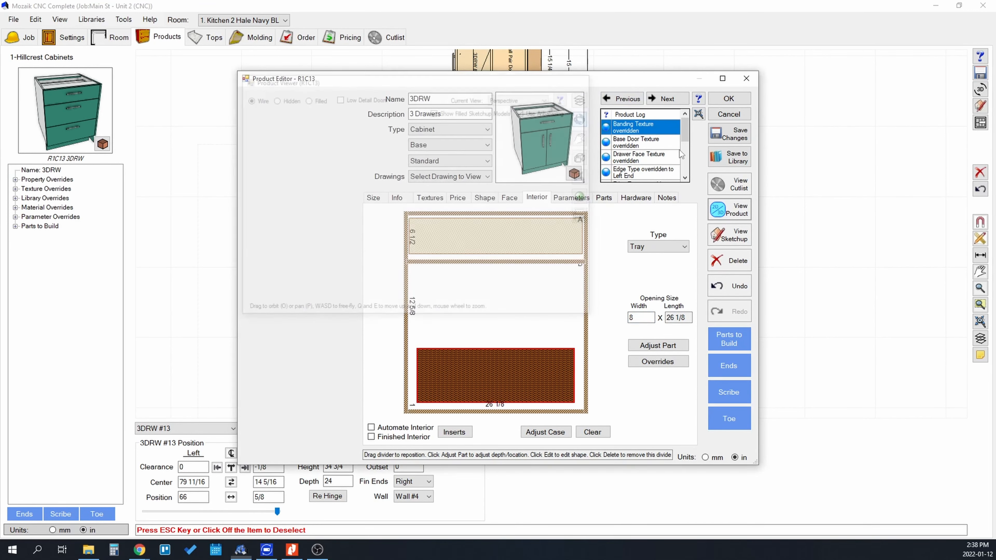
Show the product's parameter overrides and look over the Doors parameters available for overriding.
click(561, 197)
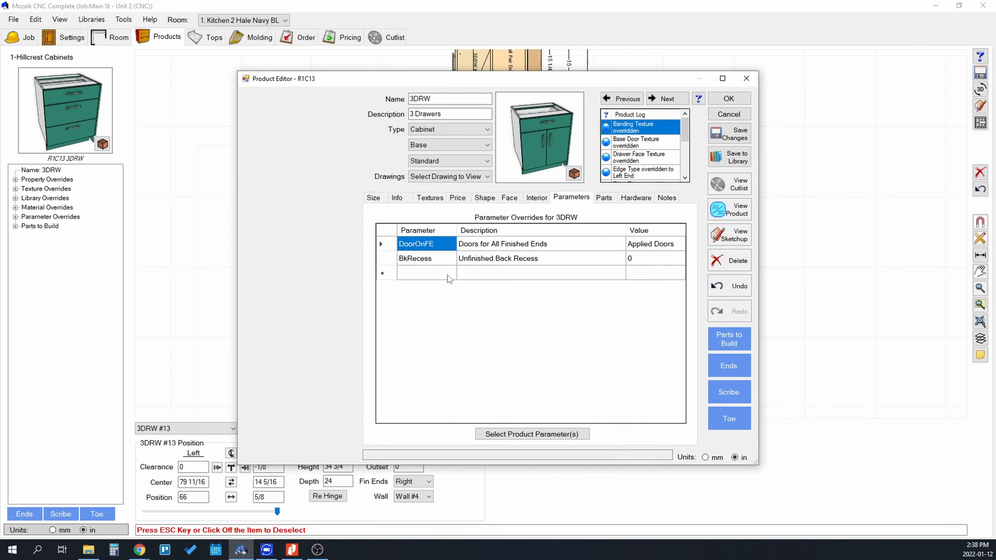
click(521, 436)
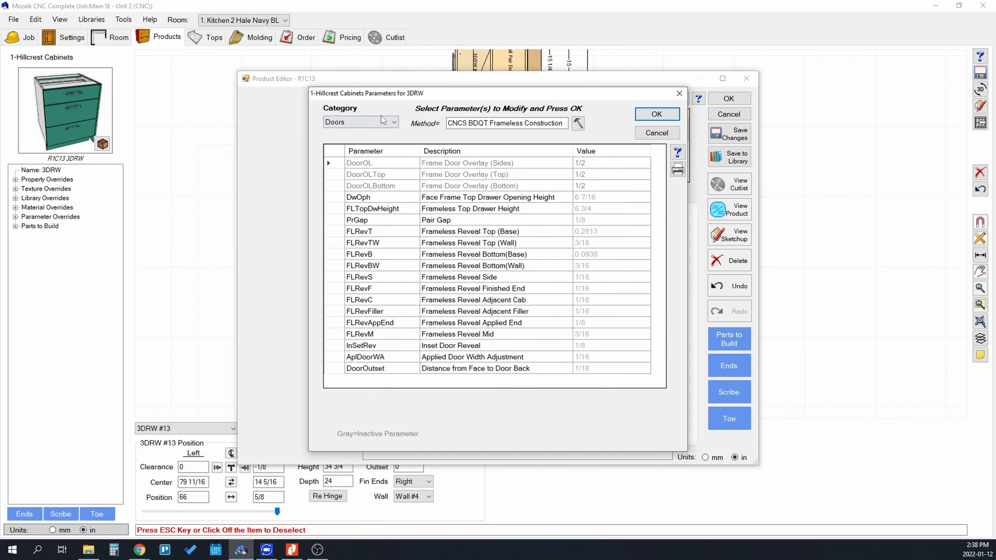
click(656, 133)
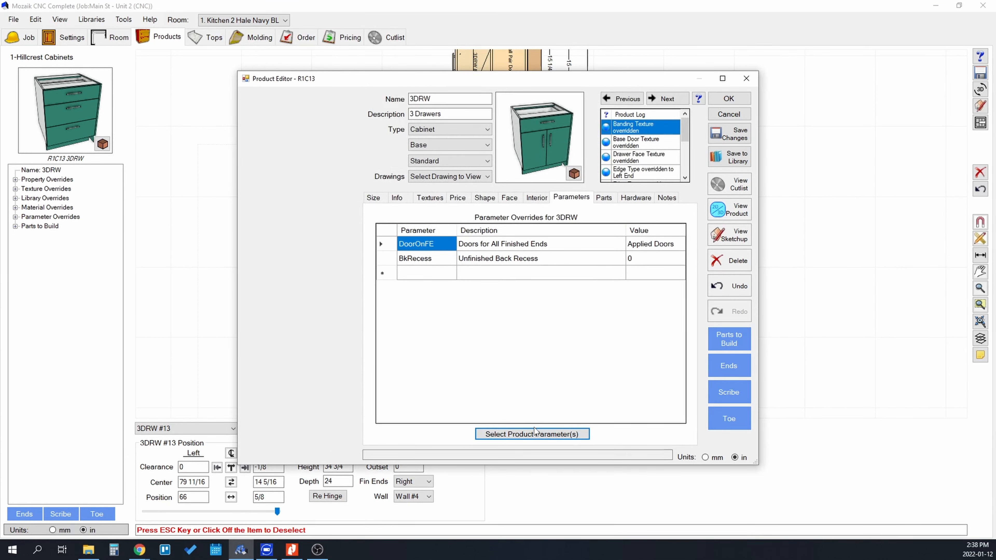
Add the Pair Gap (PrGap) parameter from the Doors category to the product's overrides and delete that override.
click(545, 434)
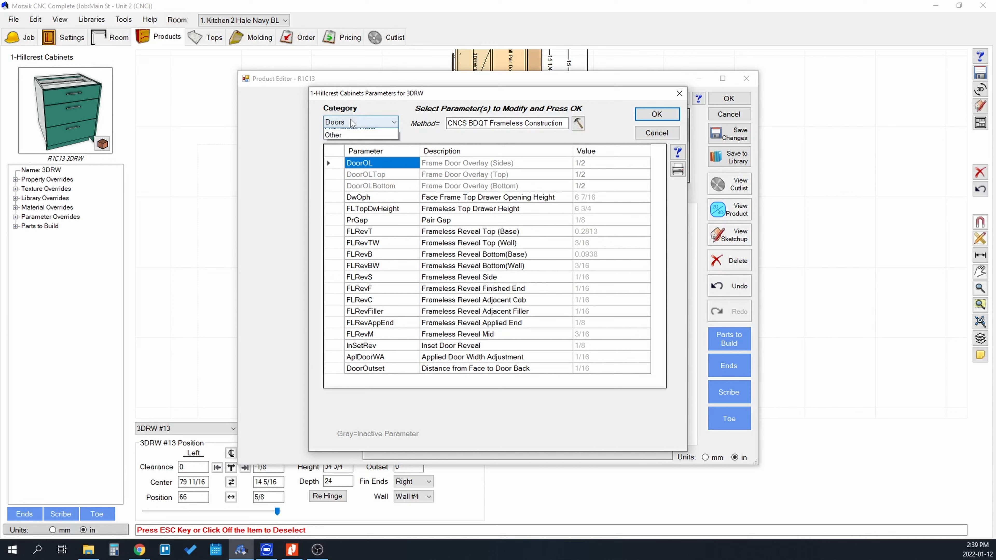
click(350, 120)
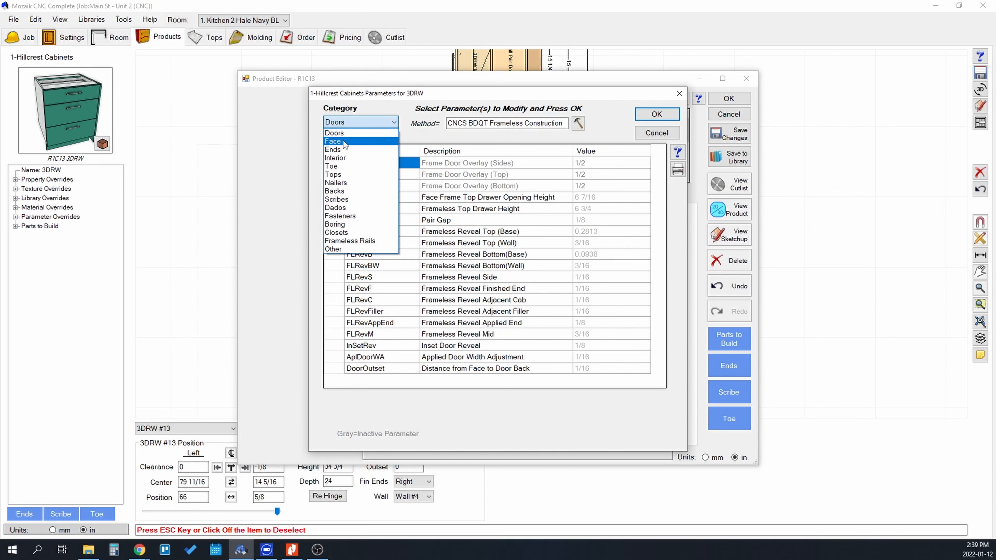
click(343, 133)
click(450, 222)
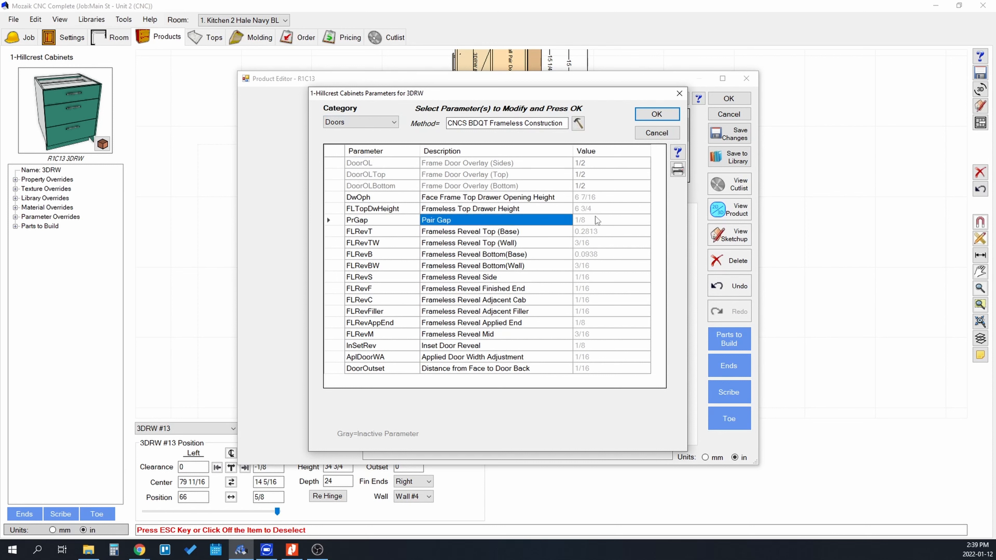
click(591, 220)
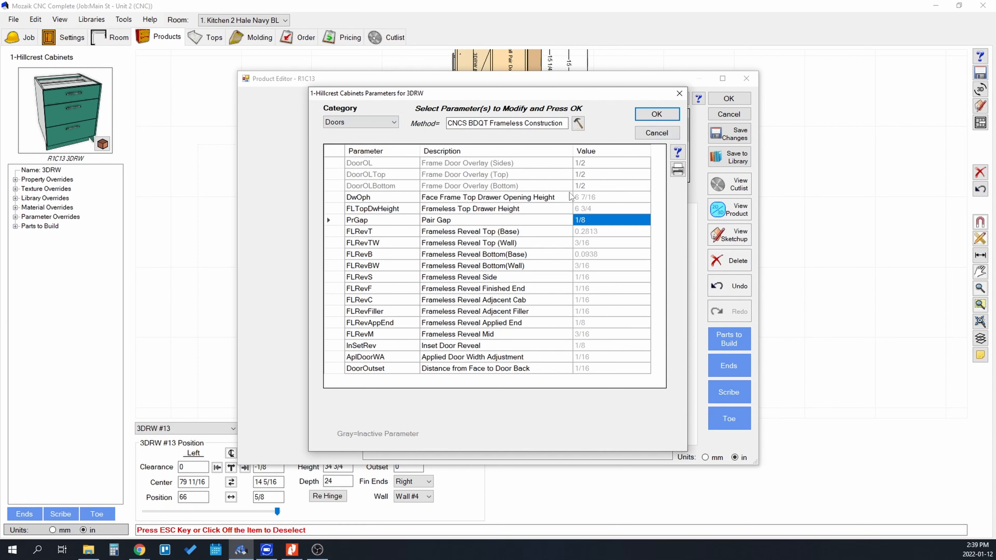
click(341, 220)
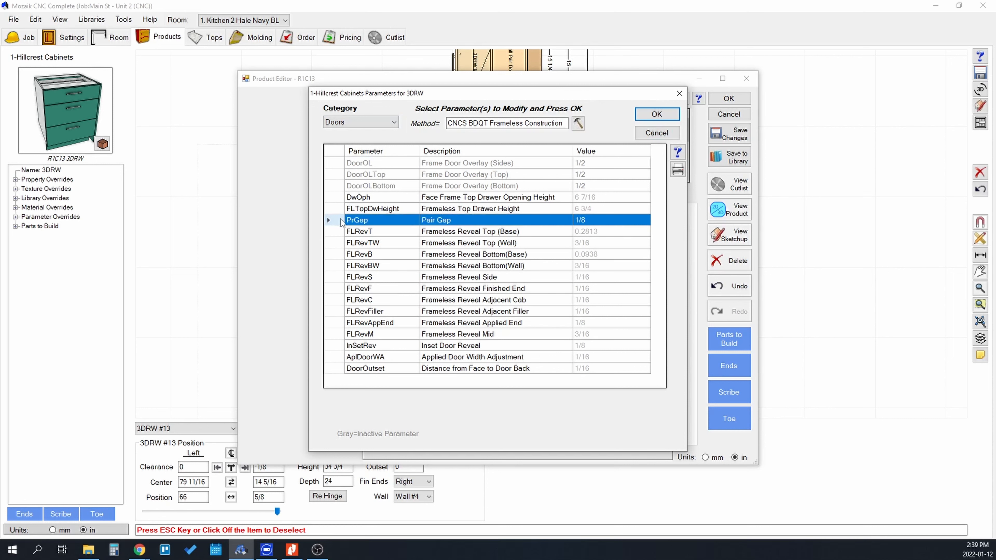
click(656, 114)
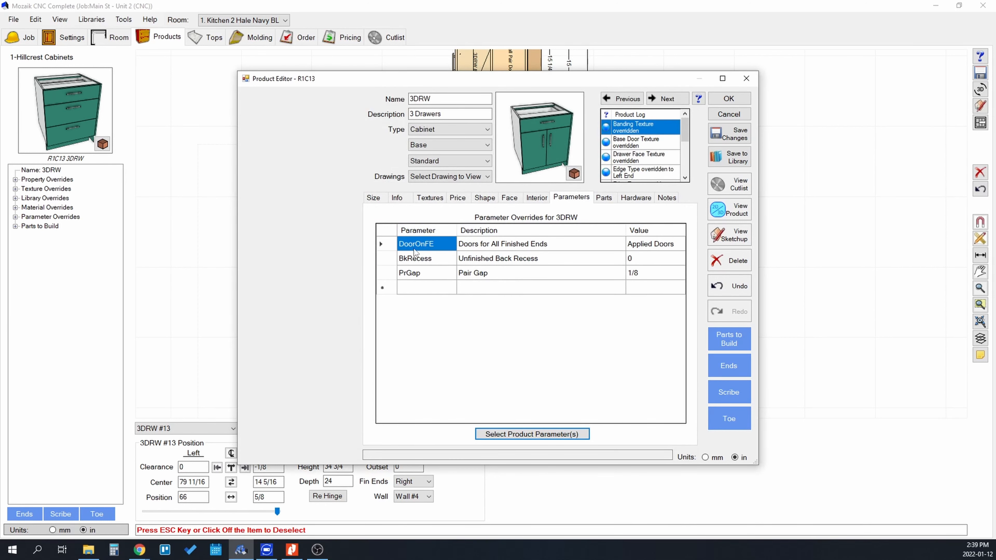
click(408, 275)
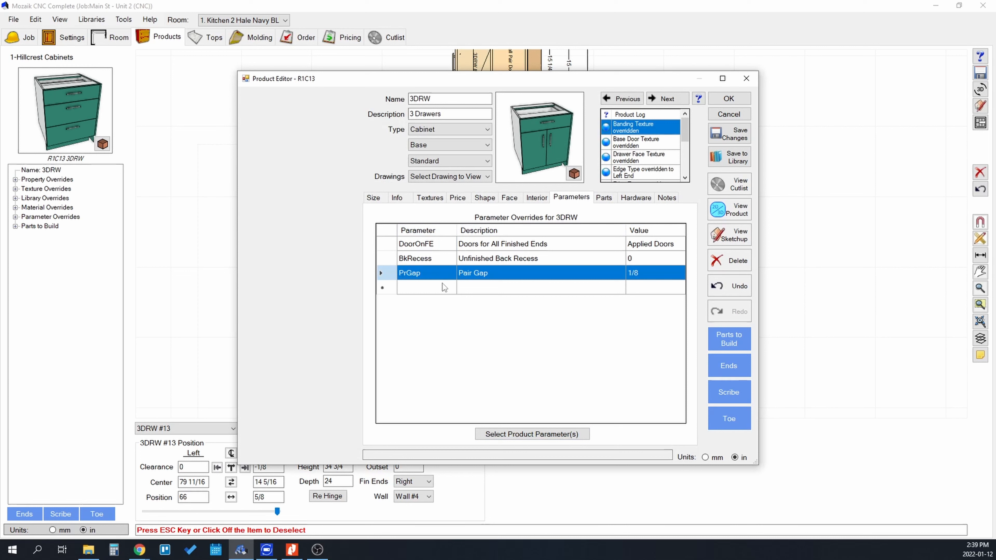
key(Delete)
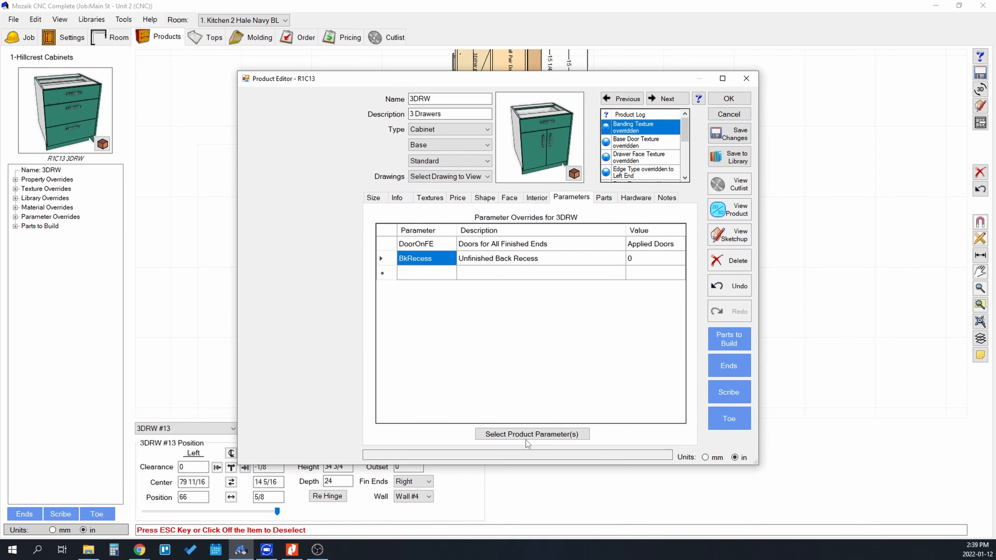
Add the Pair Gap override once more by selecting its whole parameter row, and remove it again.
click(523, 431)
click(384, 185)
click(377, 209)
click(372, 221)
click(374, 233)
click(473, 220)
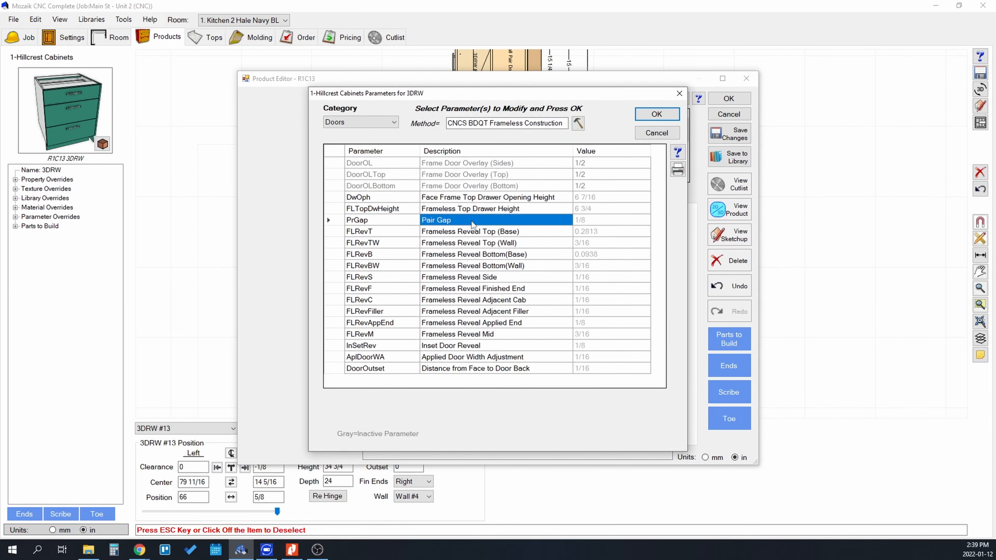
click(331, 219)
click(657, 114)
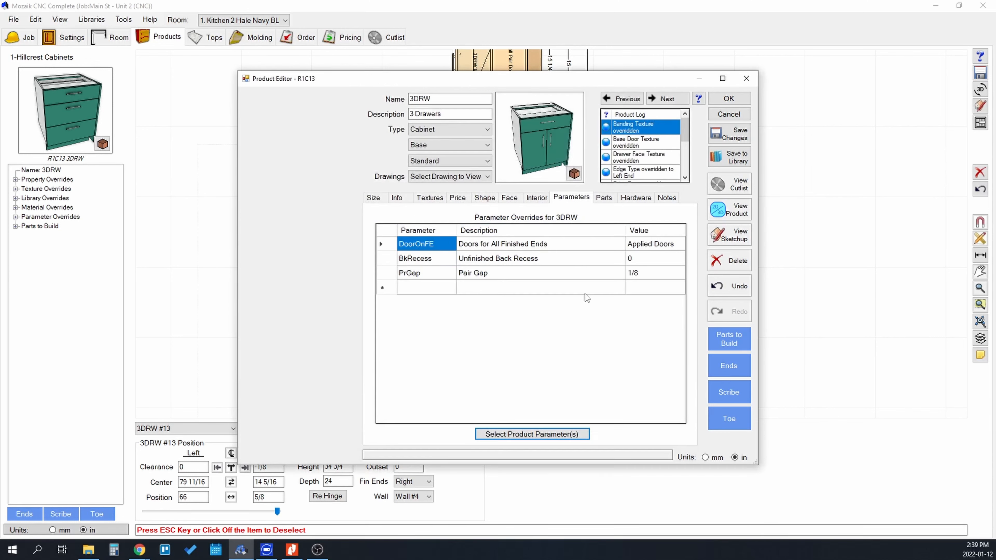
click(380, 273)
key(Delete)
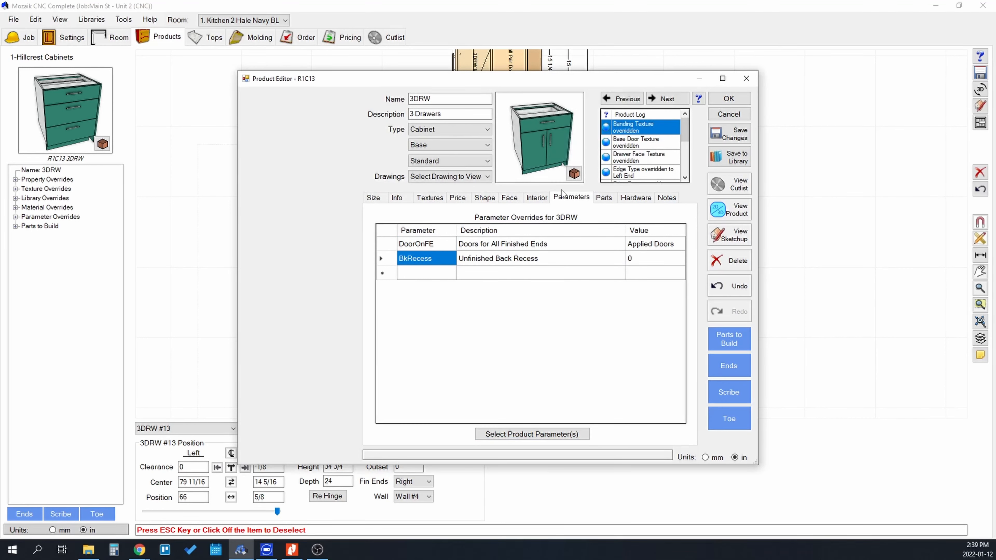
Set the Doors for All Finished Ends (DoorOnFE) override to No Doors and check the finished end in the preview.
drag(521, 137, 556, 115)
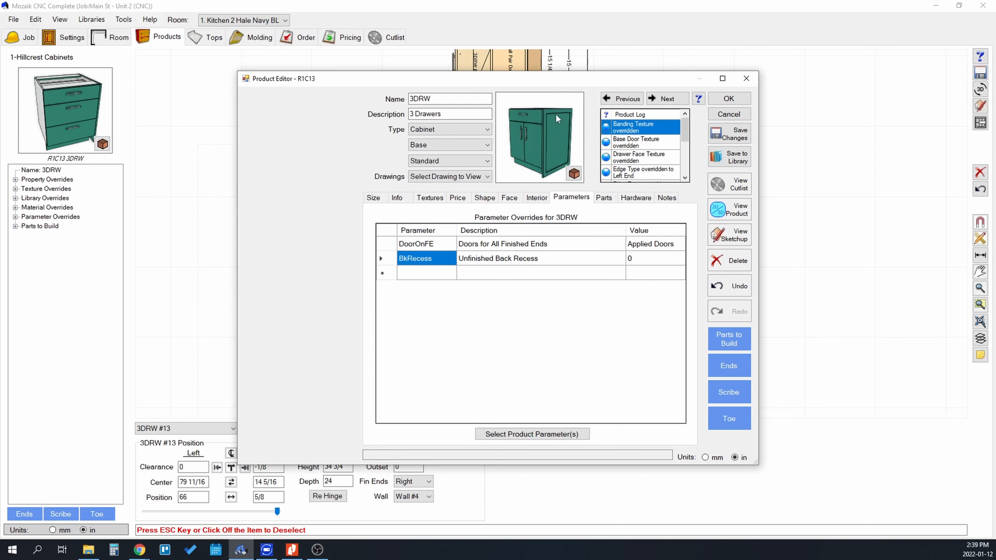
double_click(663, 246)
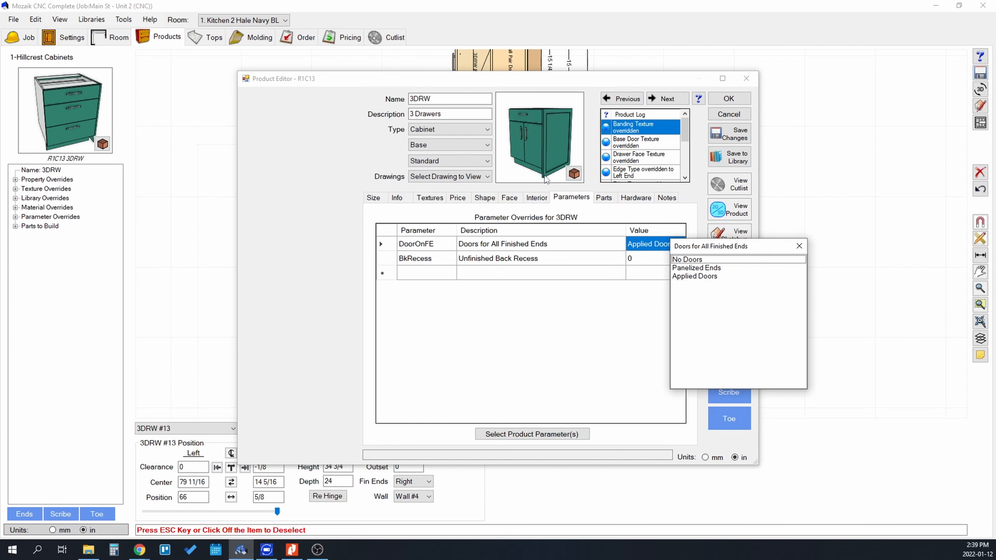
double_click(689, 260)
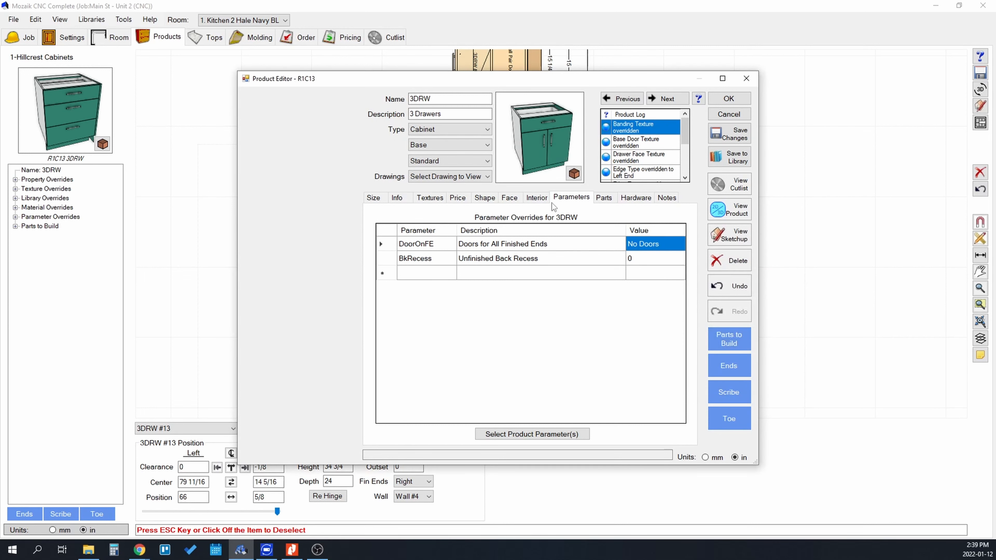
drag(558, 132, 523, 129)
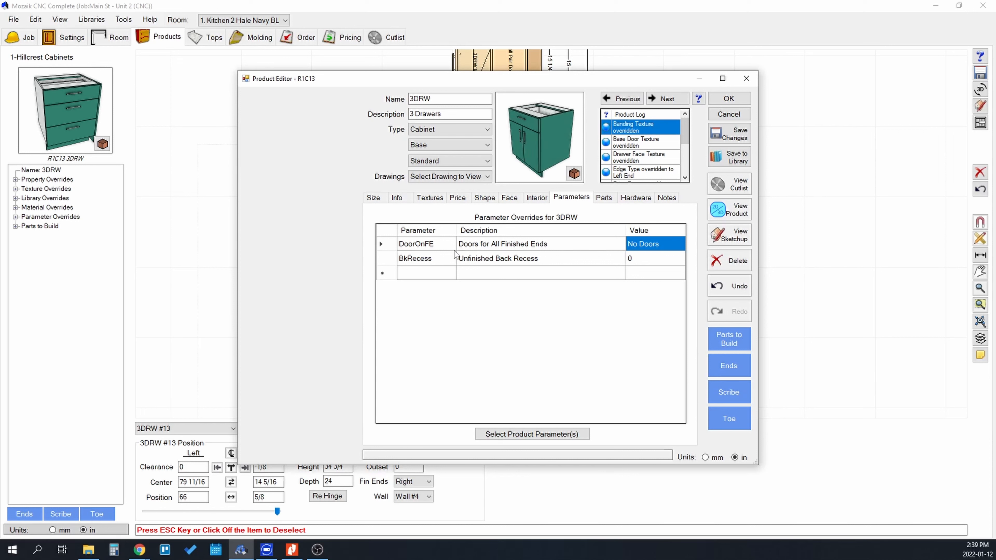
Inspect the cabinet's finished end up close in the 3D preview.
scroll(564, 122, down, 1)
scroll(564, 128, up, 5)
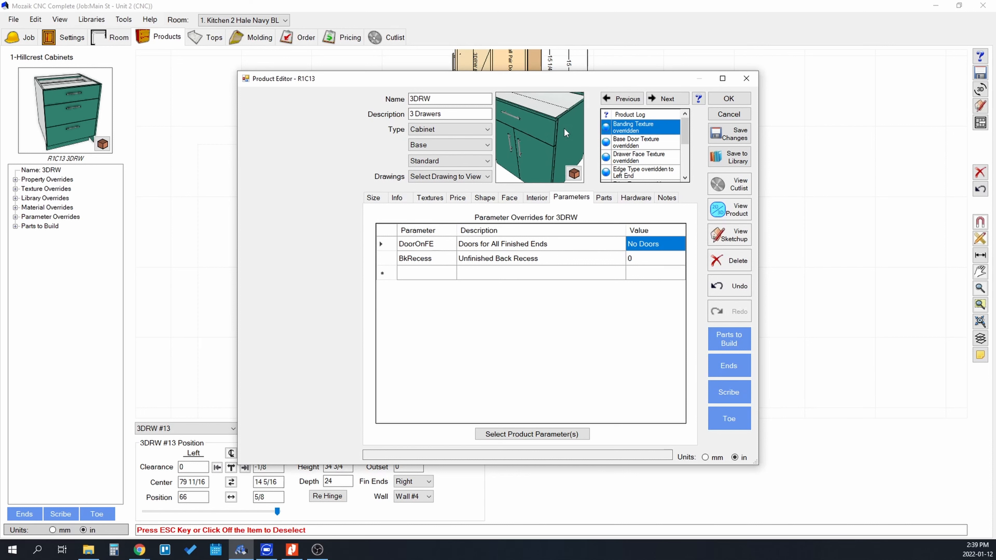
mouse_move(565, 127)
mouse_down()
mouse_move(527, 124)
mouse_move(546, 134)
mouse_up()
scroll(523, 120, down, 5)
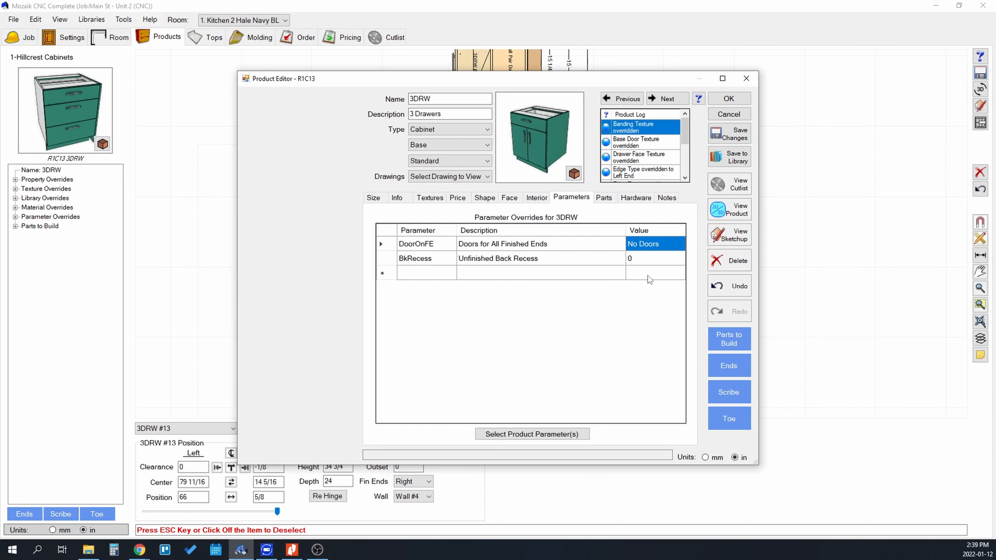
Select the Unfinished Back Recess (BkRecess) override and examine the cabinet's back corner in the product viewer's Top view.
click(475, 260)
drag(570, 101, 510, 123)
scroll(551, 128, up, 4)
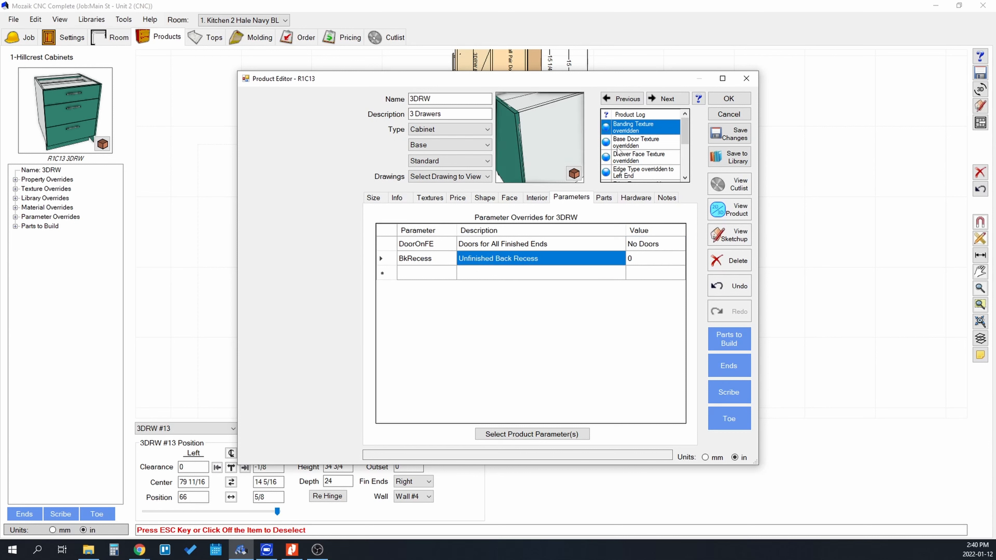
click(729, 209)
drag(515, 194, 468, 167)
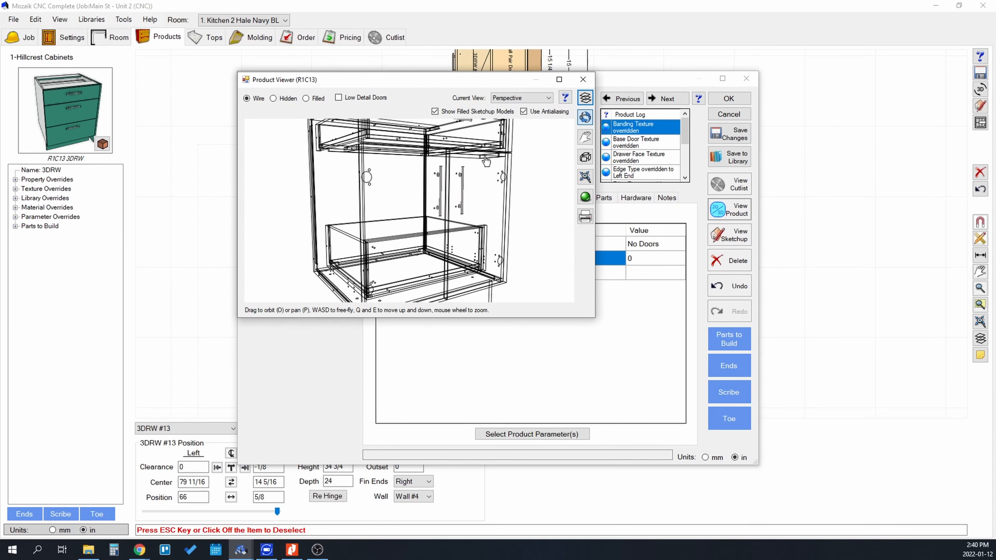
click(521, 98)
click(512, 111)
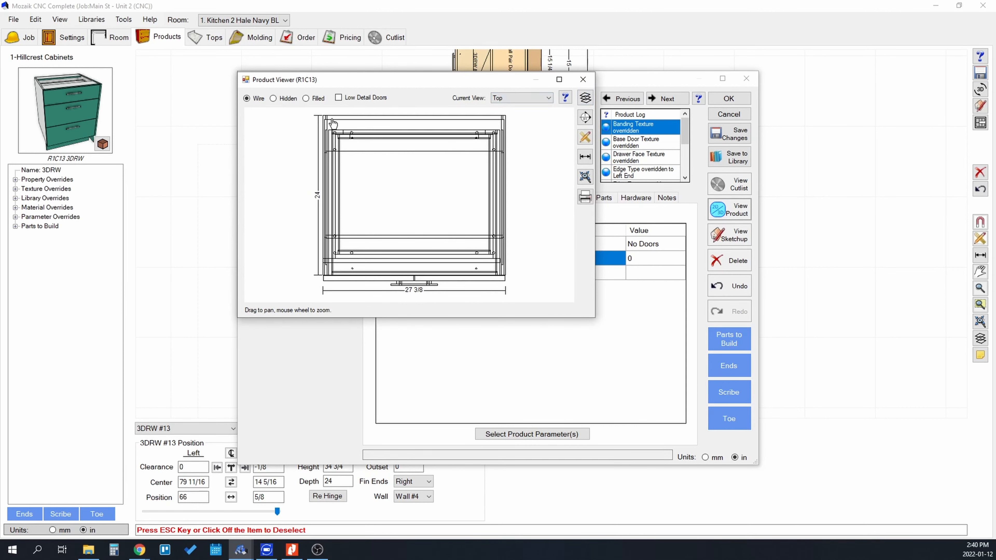
scroll(333, 125, up, 6)
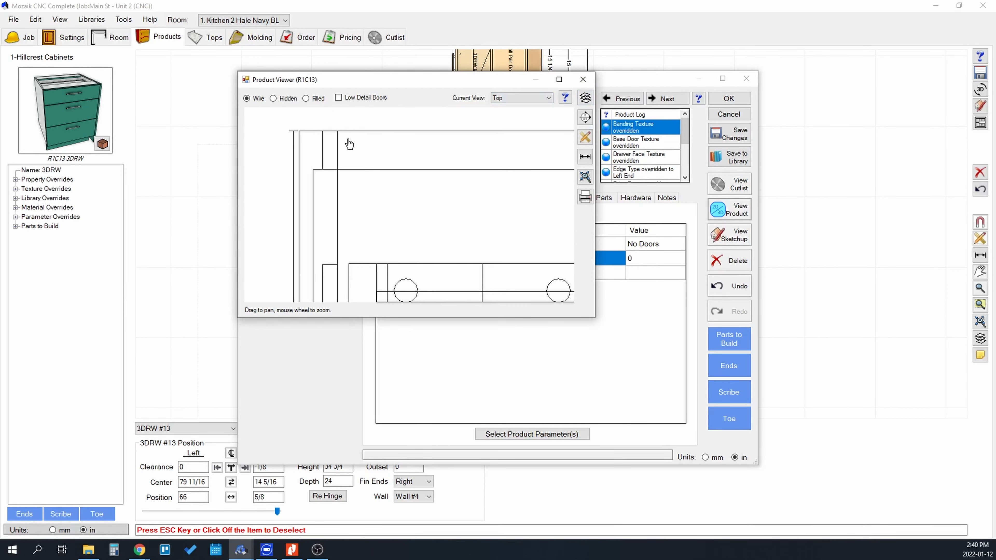
click(583, 79)
Set the Unfinished Back Recess override to 1 in and check the back corner in the product viewer's Top view.
click(638, 259)
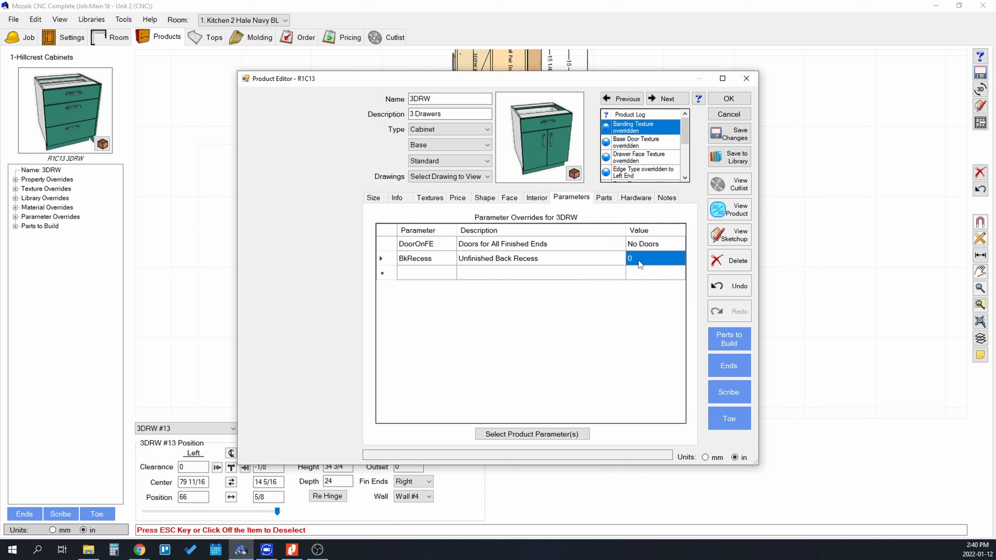
key(BackSpace)
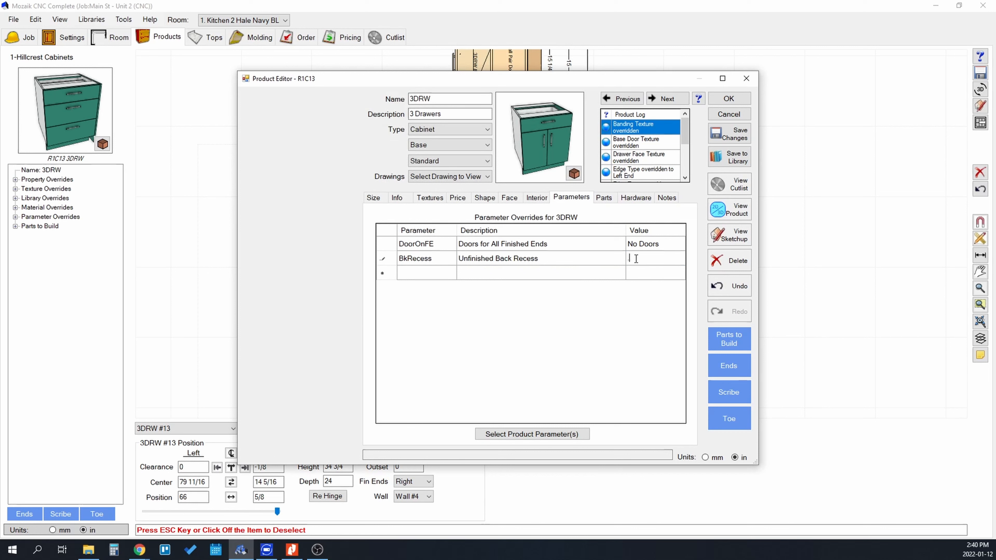
text(1)
click(640, 271)
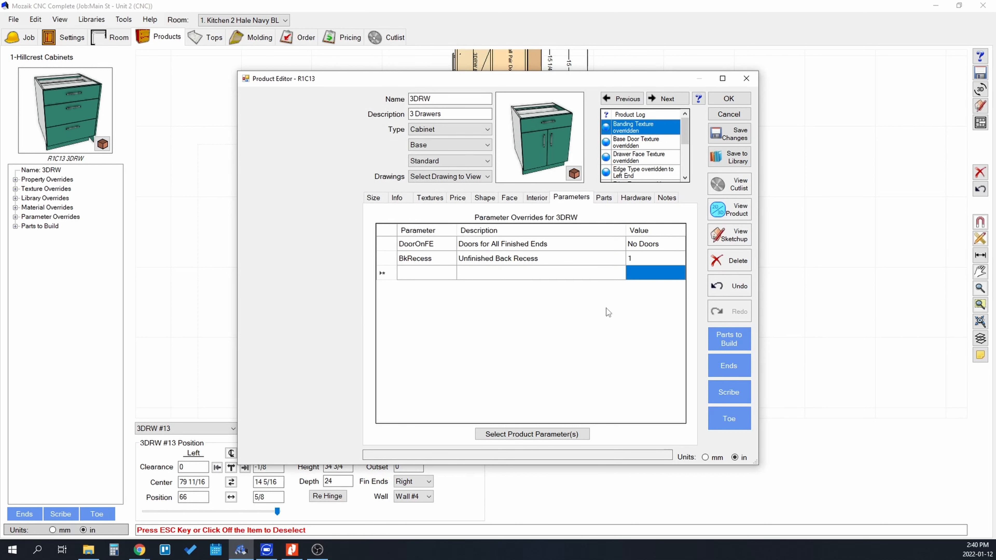
click(737, 213)
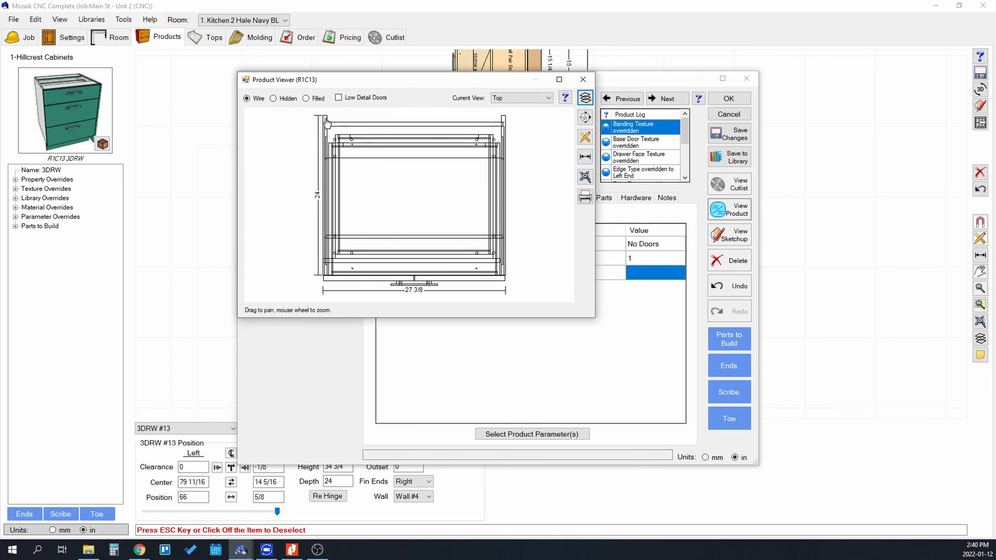
scroll(328, 124, up, 5)
scroll(327, 124, up, 2)
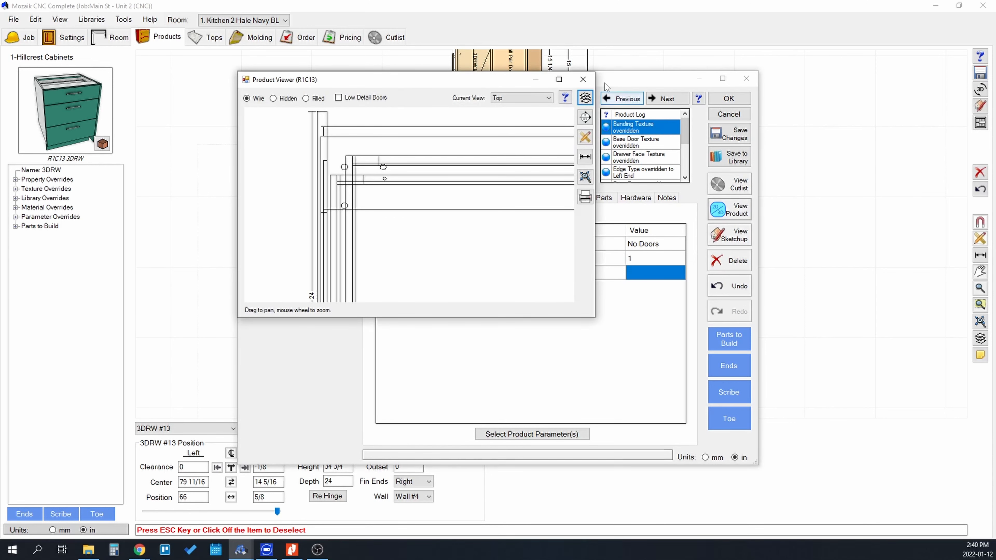
click(583, 79)
Set the Unfinished Back Recess override to 3/16 in and look at the cabinet in the preview.
text(3)
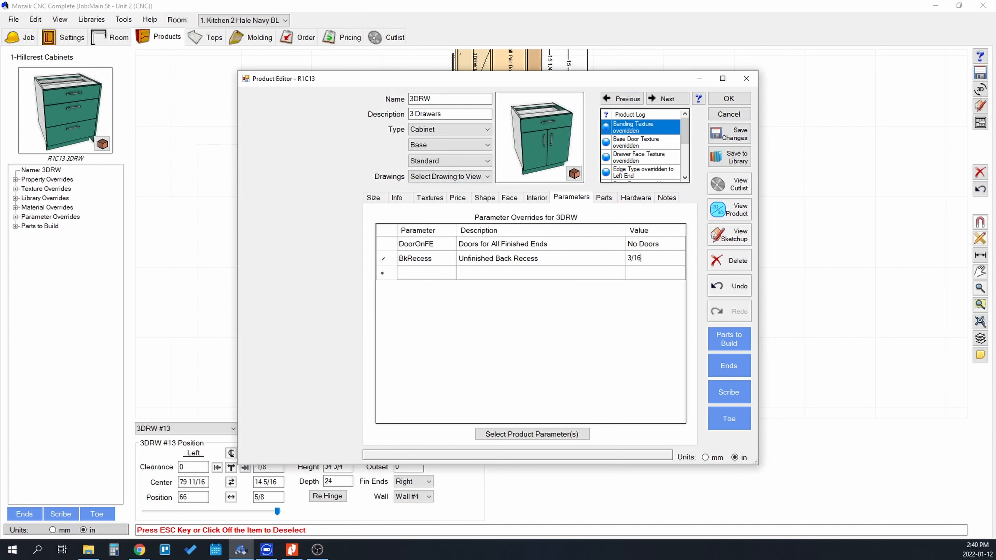
text(/16)
key(Return)
scroll(528, 123, up, 5)
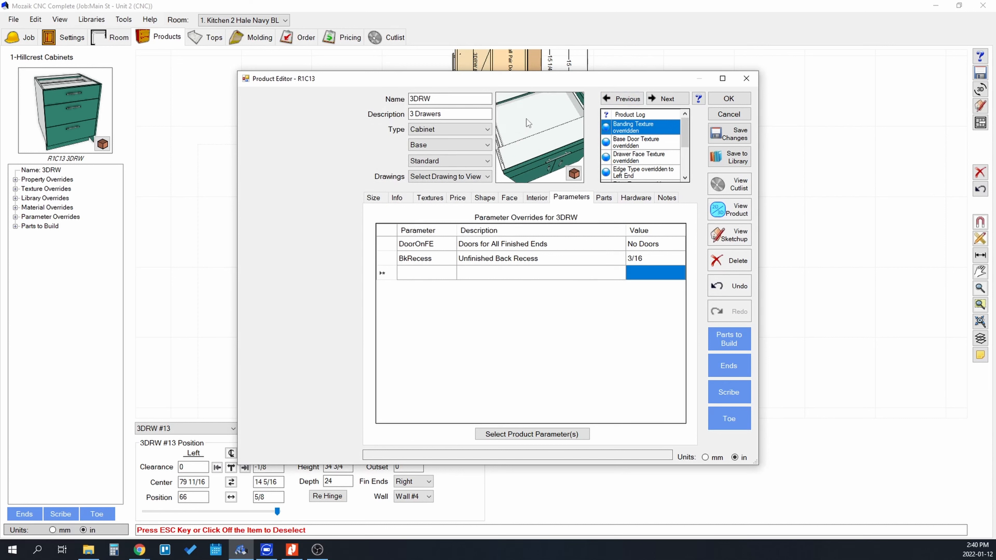
scroll(530, 122, up, 3)
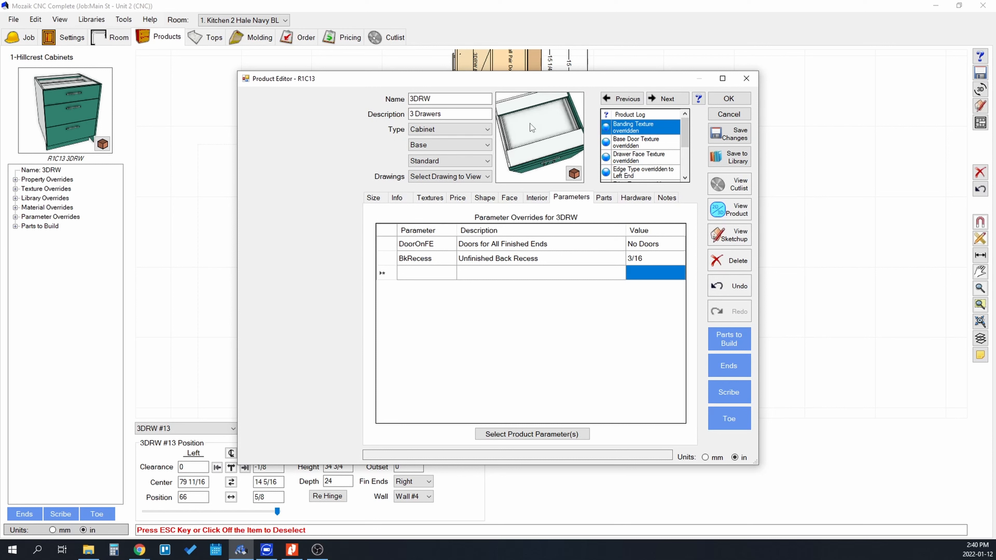
drag(530, 123, 557, 134)
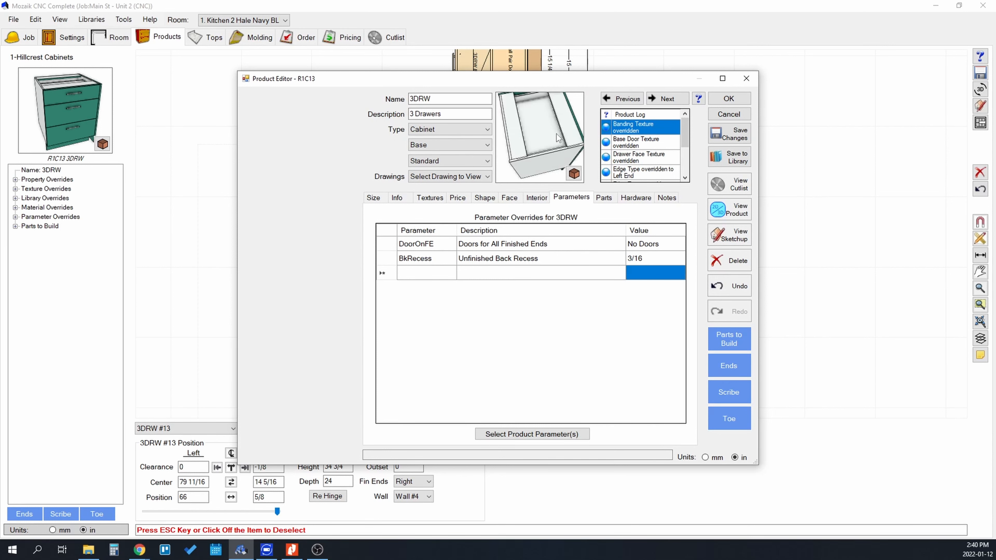
Examine the recess at both back corners of the cabinet in the product viewer's Top view.
click(720, 212)
scroll(330, 118, up, 4)
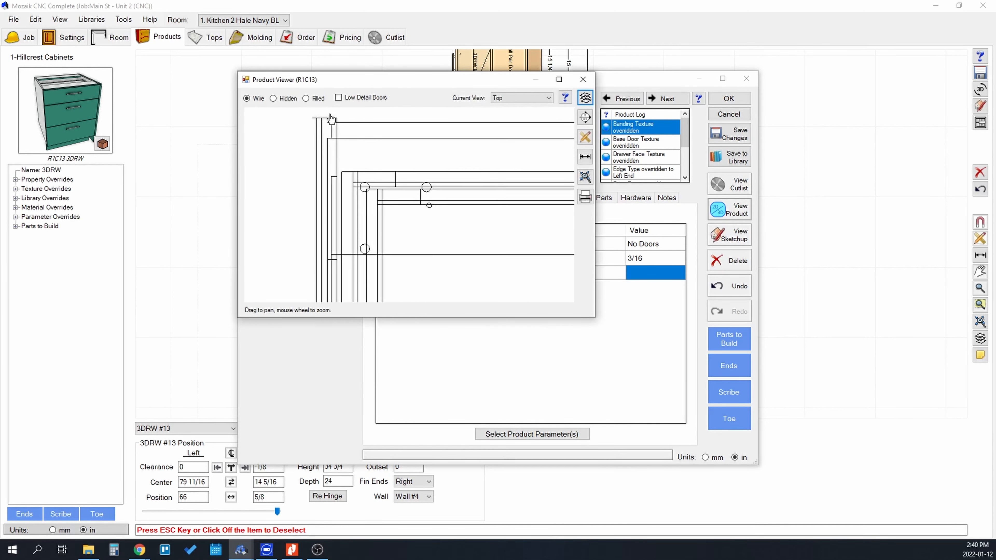
scroll(331, 119, up, 2)
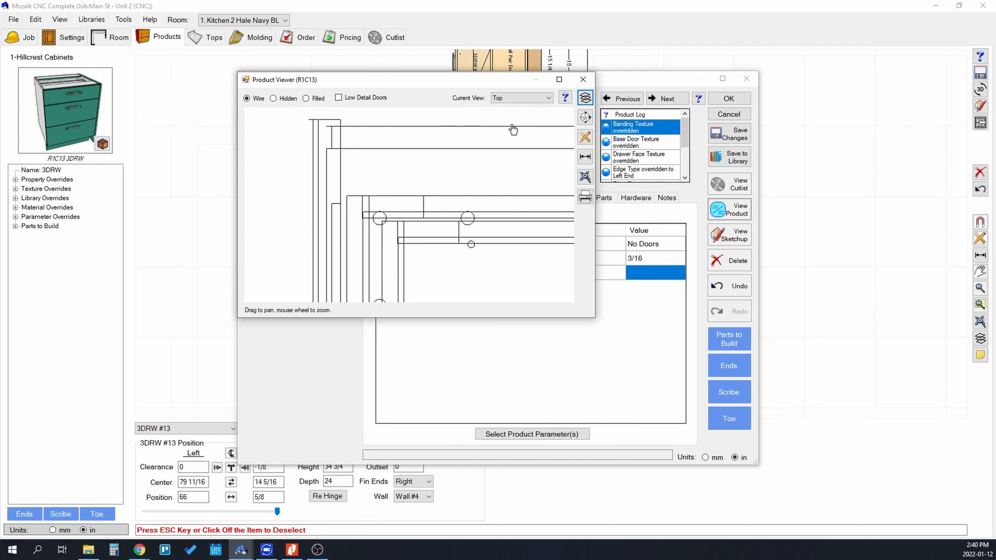
scroll(353, 133, down, 6)
scroll(494, 133, up, 5)
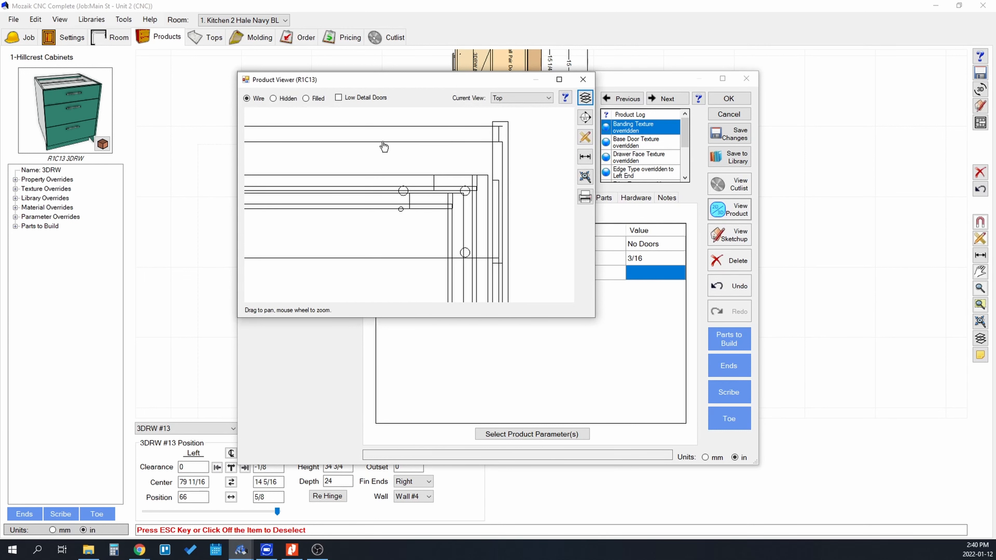
scroll(469, 132, down, 2)
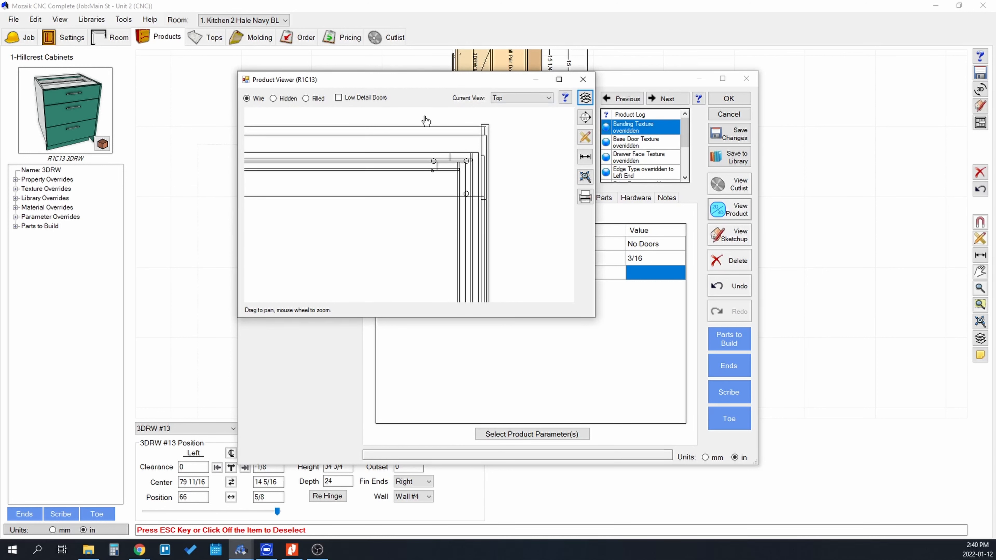
click(583, 81)
Set the Unfinished Back Recess override to 0 and the Doors for All Finished Ends override to Applied Doors.
click(644, 260)
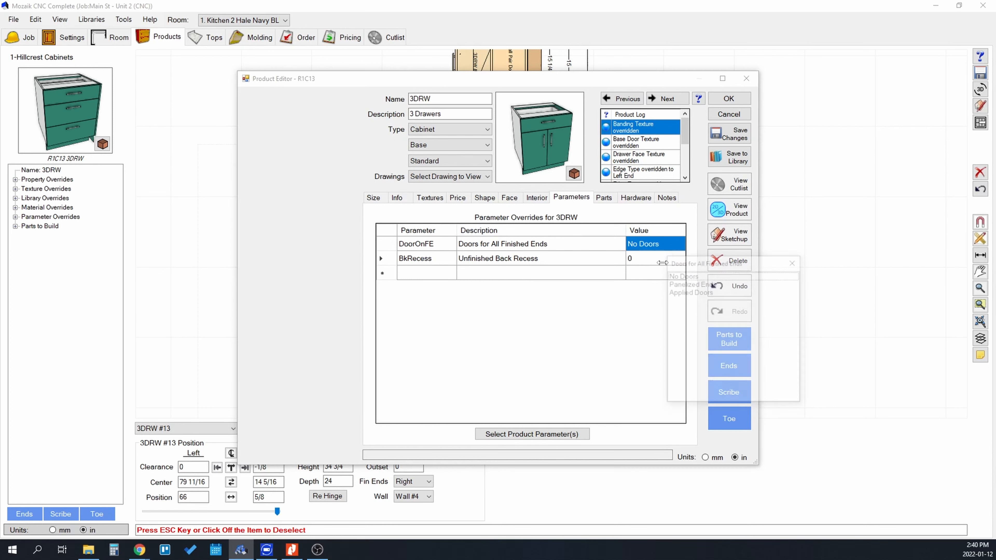
click(685, 293)
drag(552, 137, 519, 137)
Show the product's parts list, sort it by part name and select the Door(R) part.
click(604, 198)
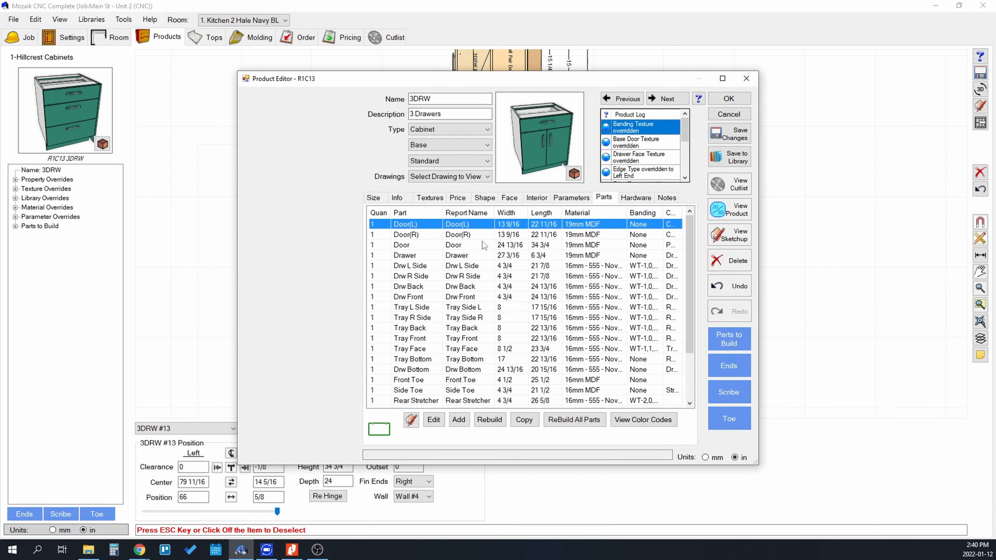
scroll(432, 305, down, 2)
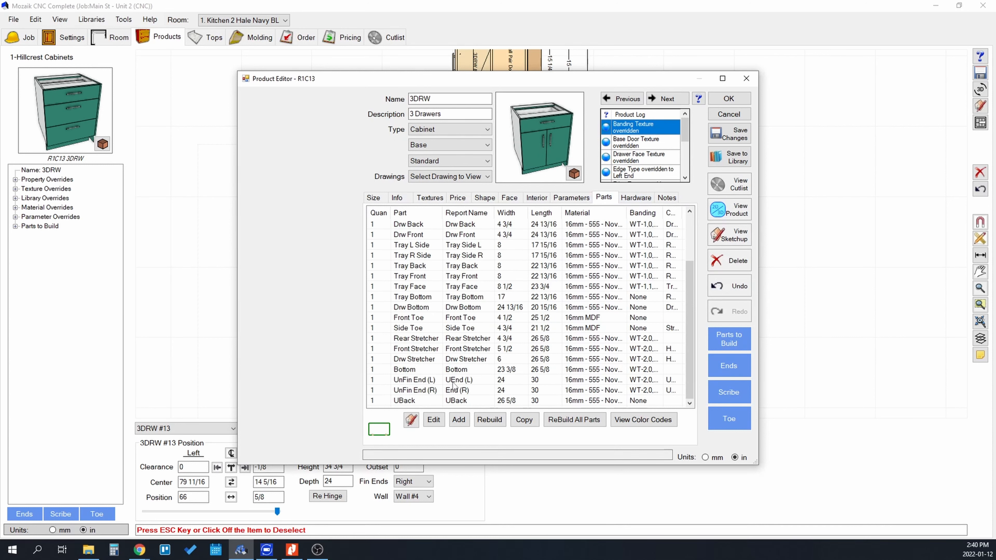
scroll(451, 386, up, 2)
click(404, 245)
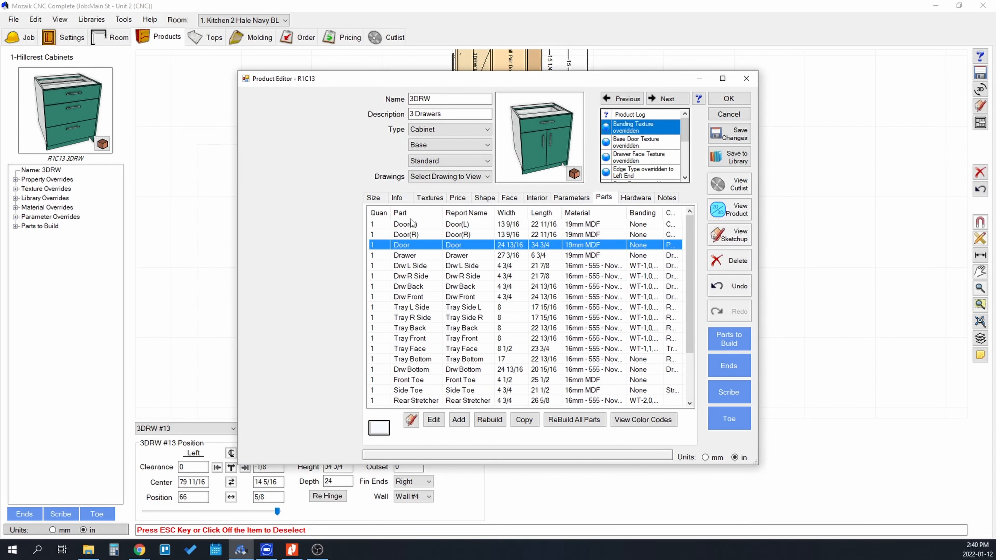
click(407, 213)
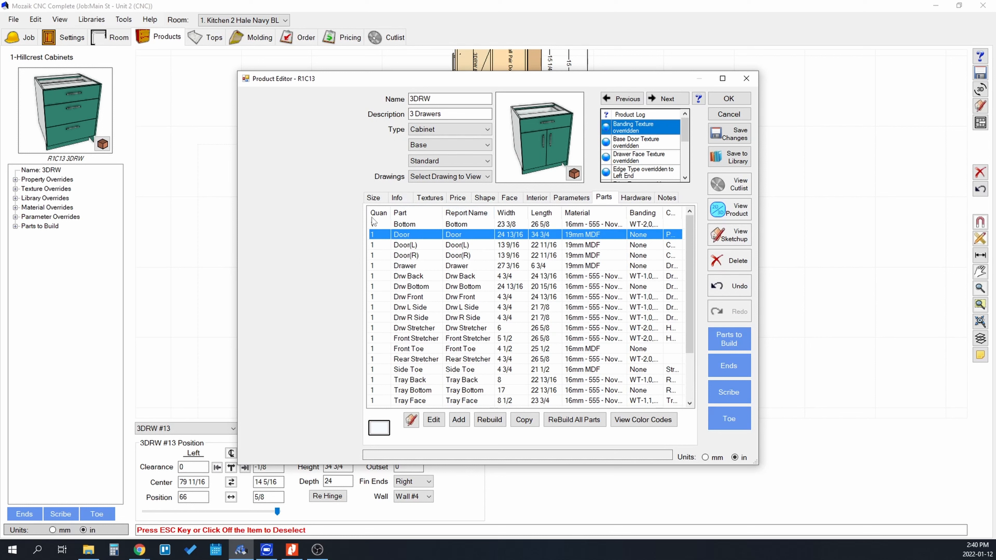
click(412, 244)
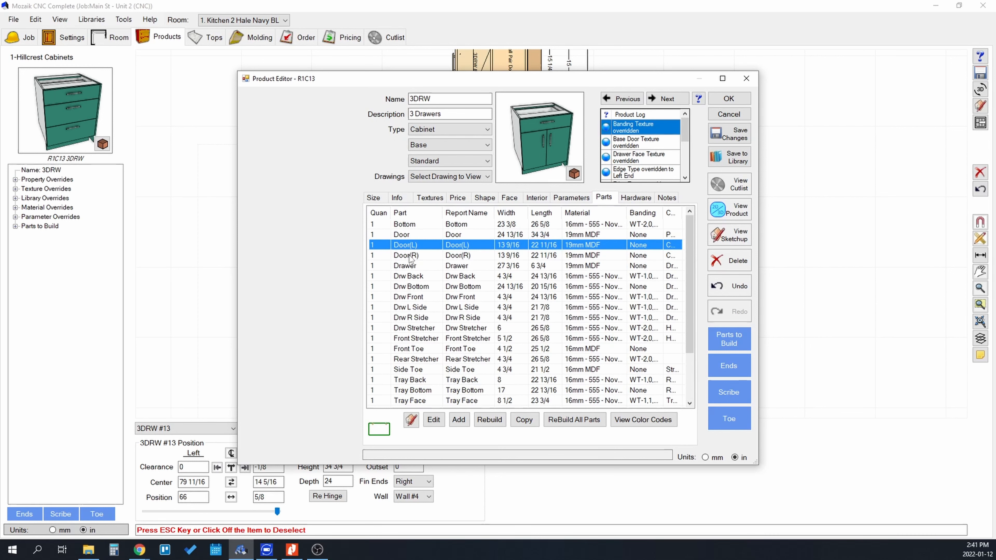
click(409, 255)
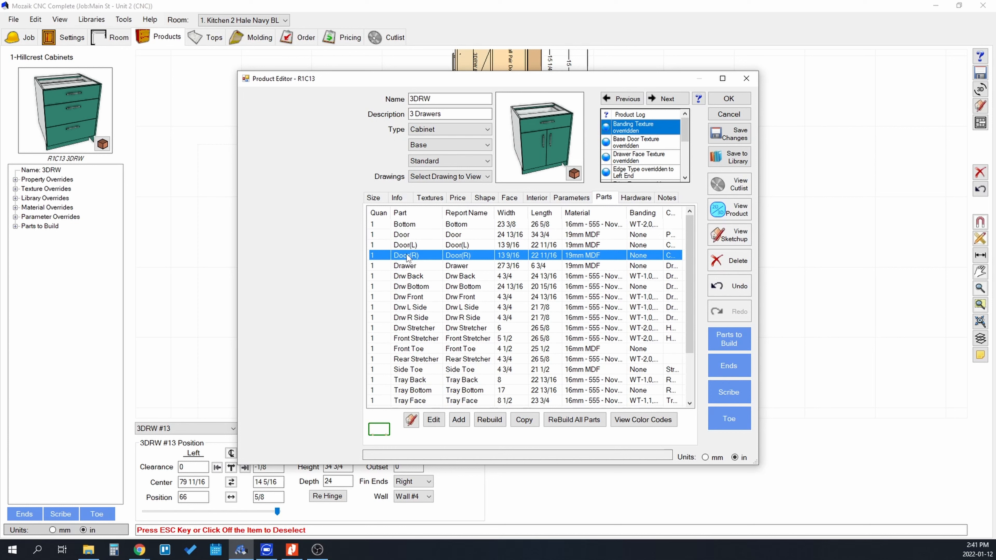
Review the Door(R) part's shape and its hinge hole operations, leaving the part's properties without saving.
double_click(406, 254)
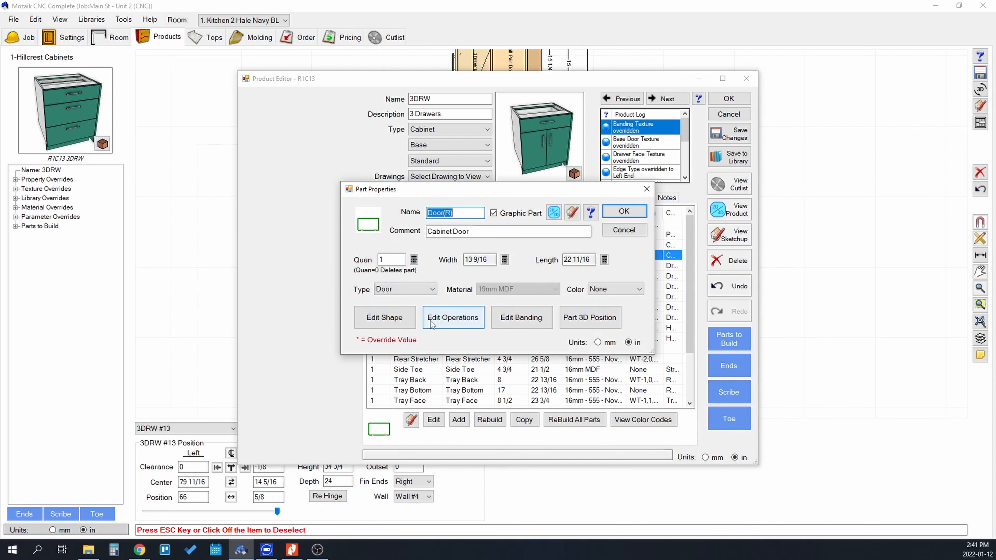
click(395, 320)
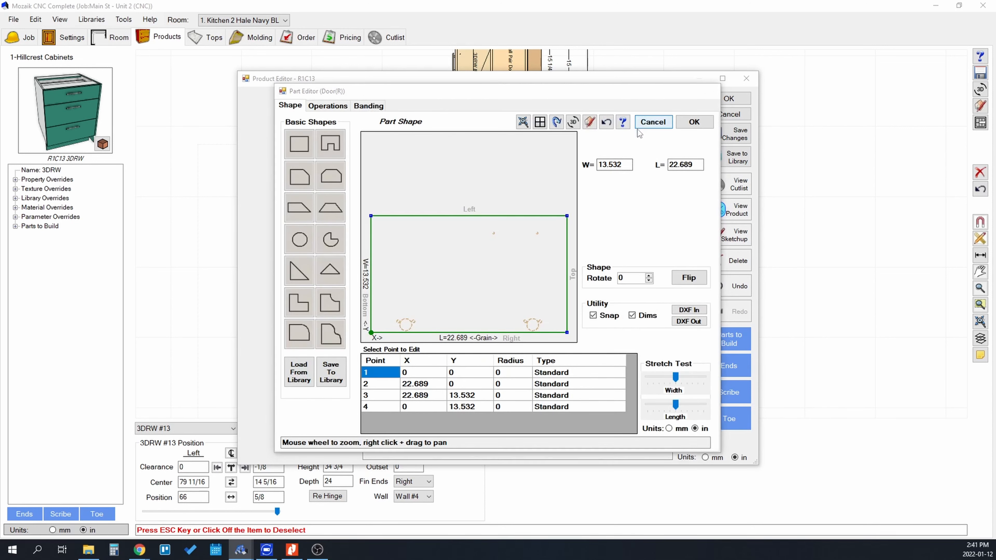
click(654, 123)
click(454, 316)
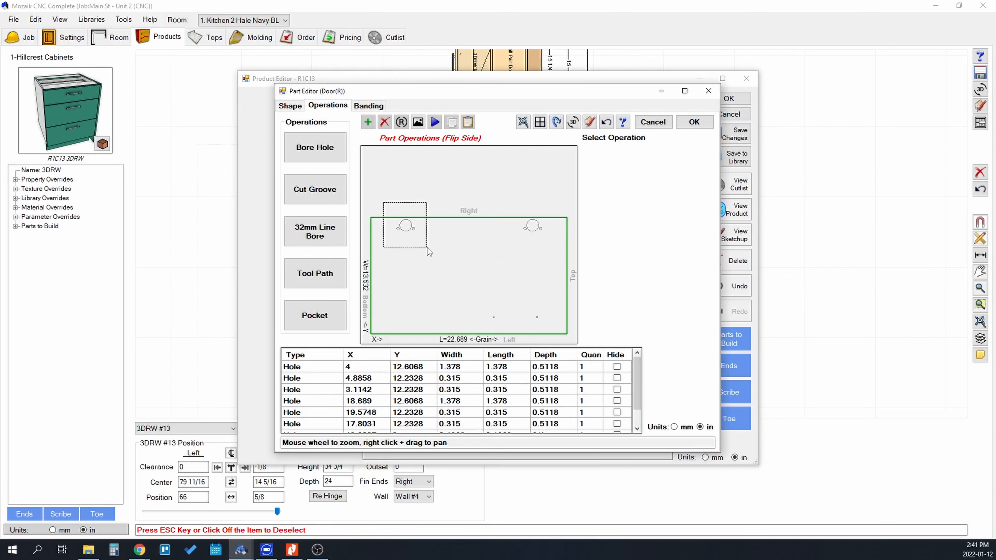
click(407, 226)
right_click(406, 224)
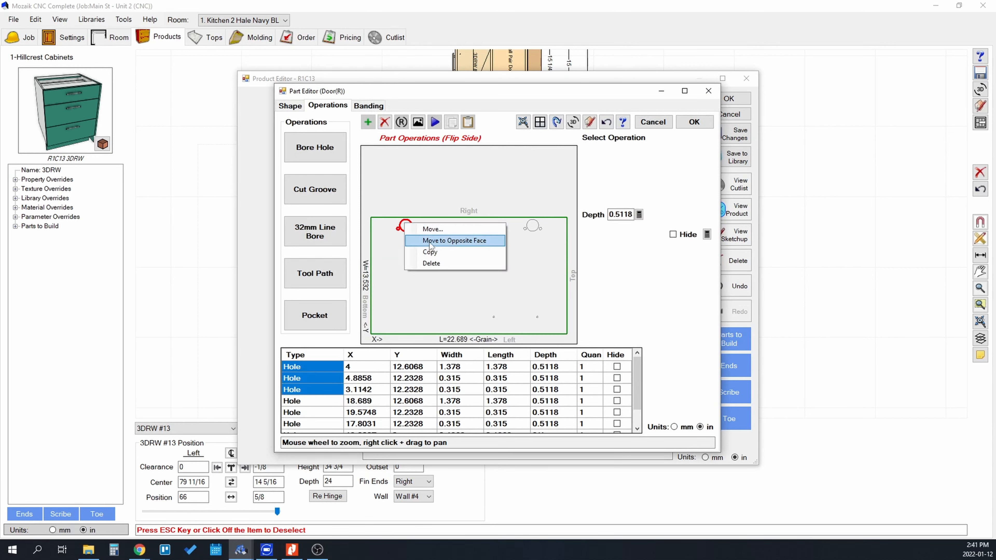
click(646, 126)
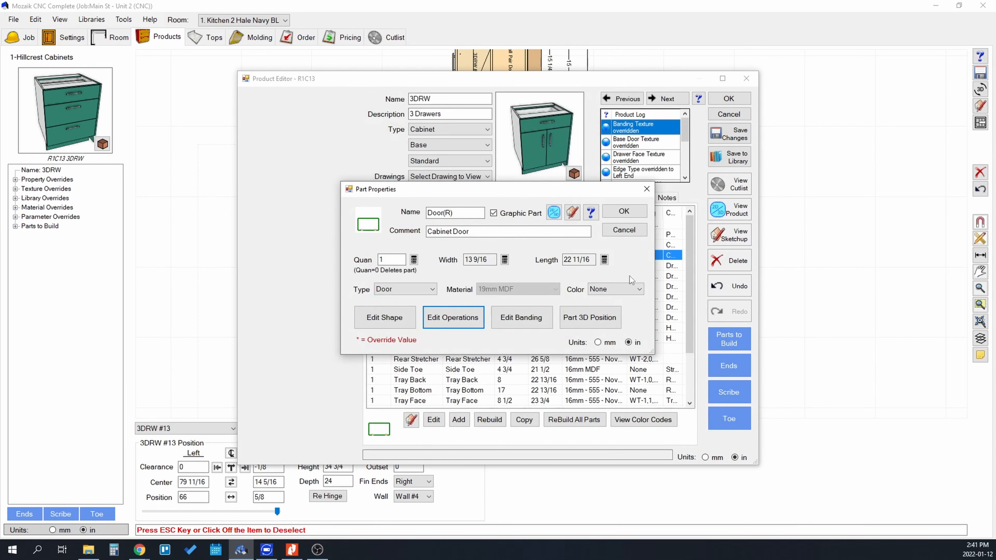
click(632, 232)
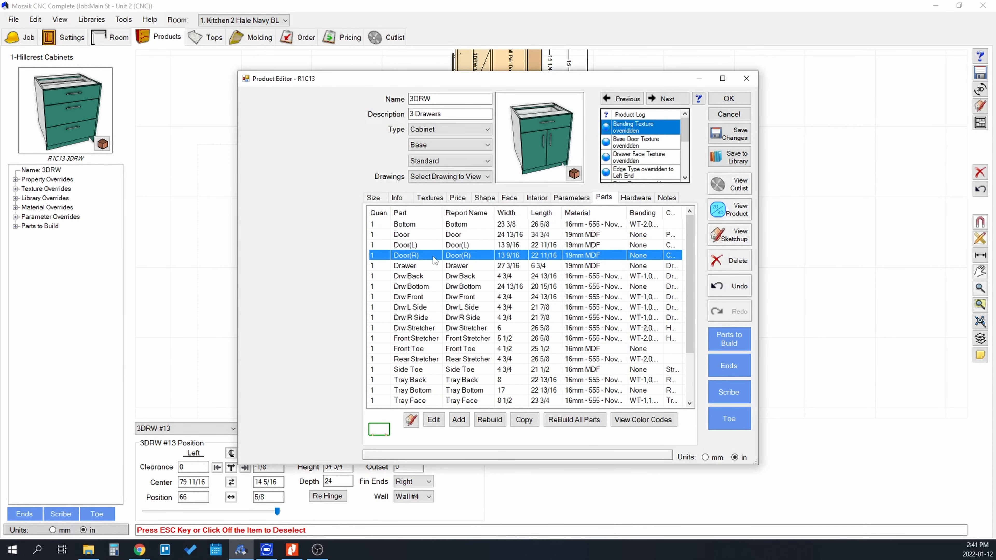
Select the Tray Front part and switch the product editor's units to mm.
scroll(417, 285, down, 2)
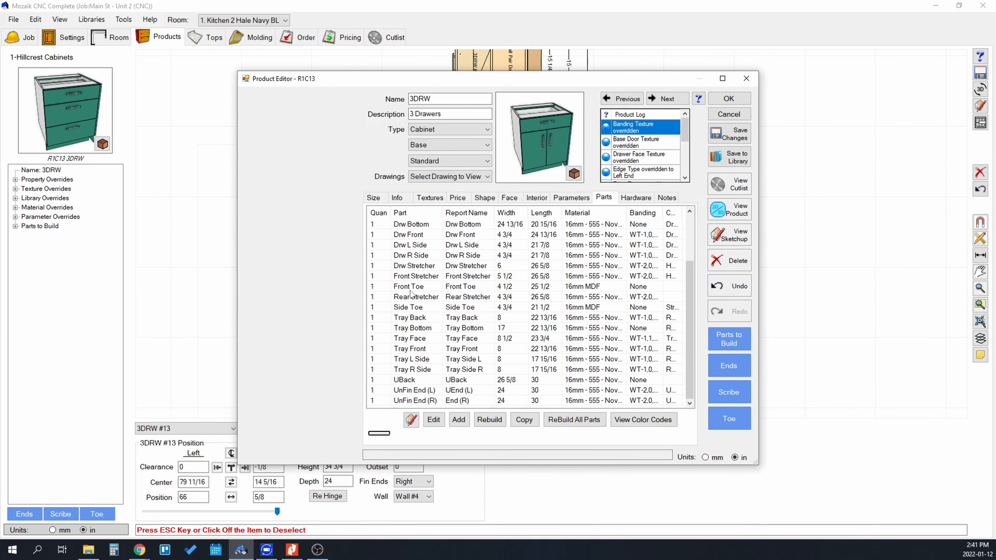
click(408, 352)
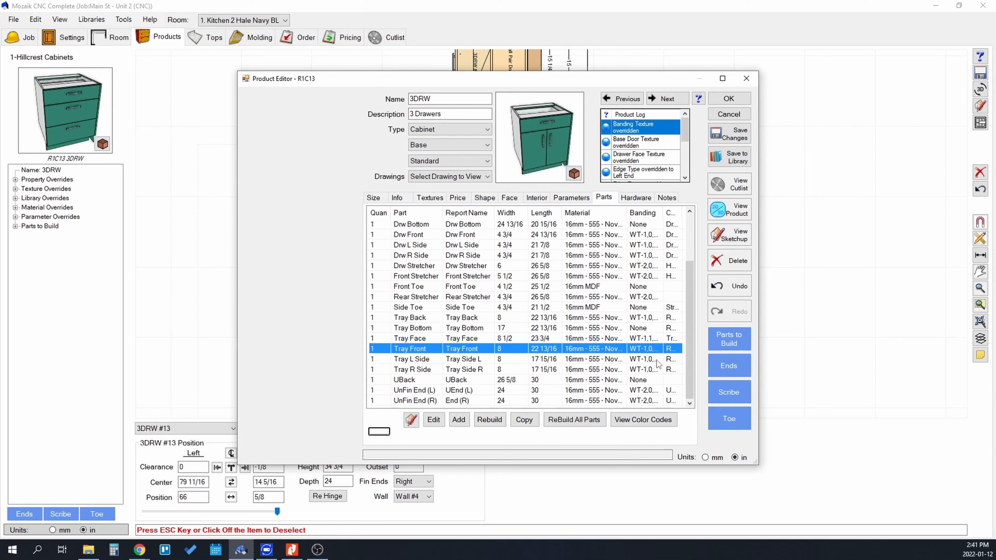
click(705, 457)
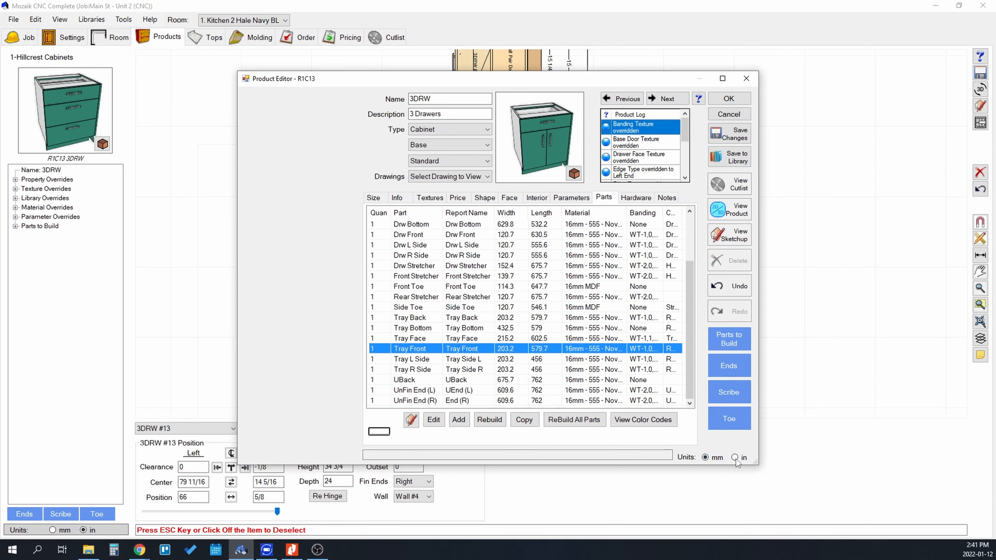
Select the Drw L Side part in the parts list and switch the product editor's units back to inches.
scroll(458, 287, up, 2)
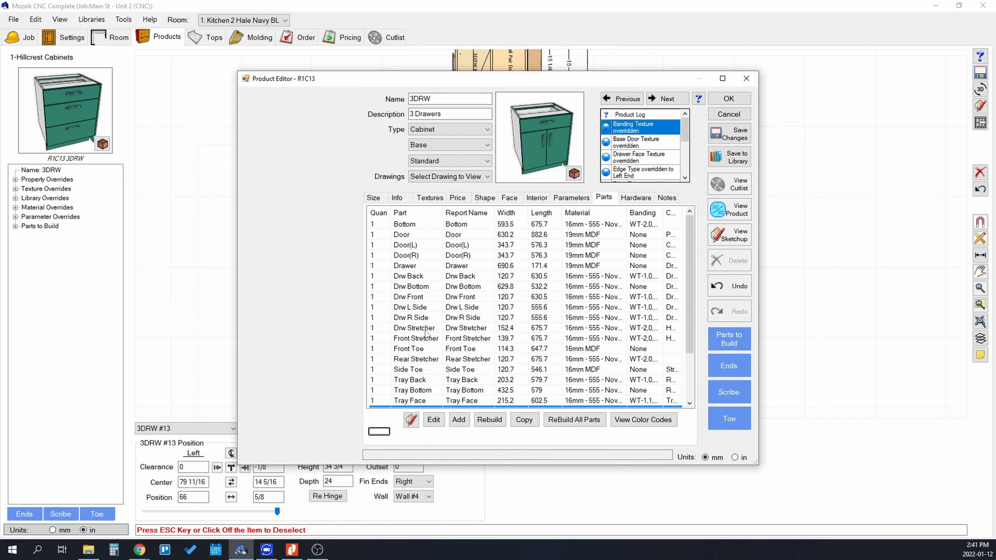
click(435, 308)
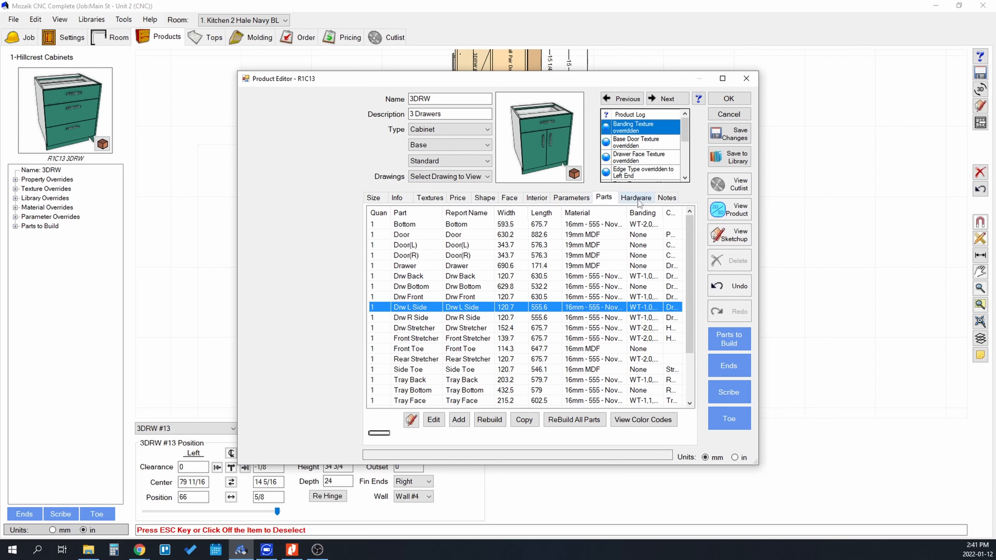
click(735, 458)
Review the product's hardware list, including the drawer front fastener, guides, handles, hinges and Confirmat joint fasteners.
click(637, 198)
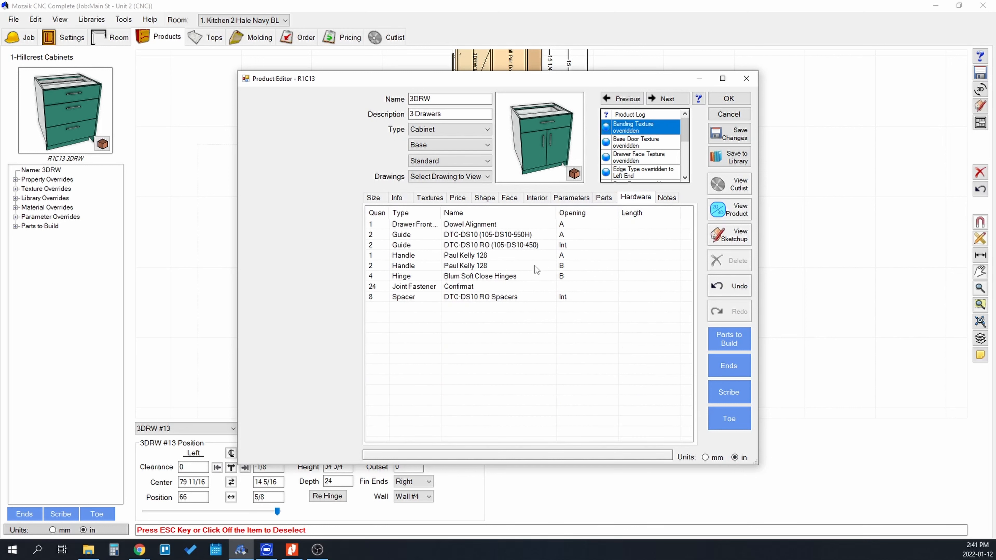
click(375, 235)
click(372, 246)
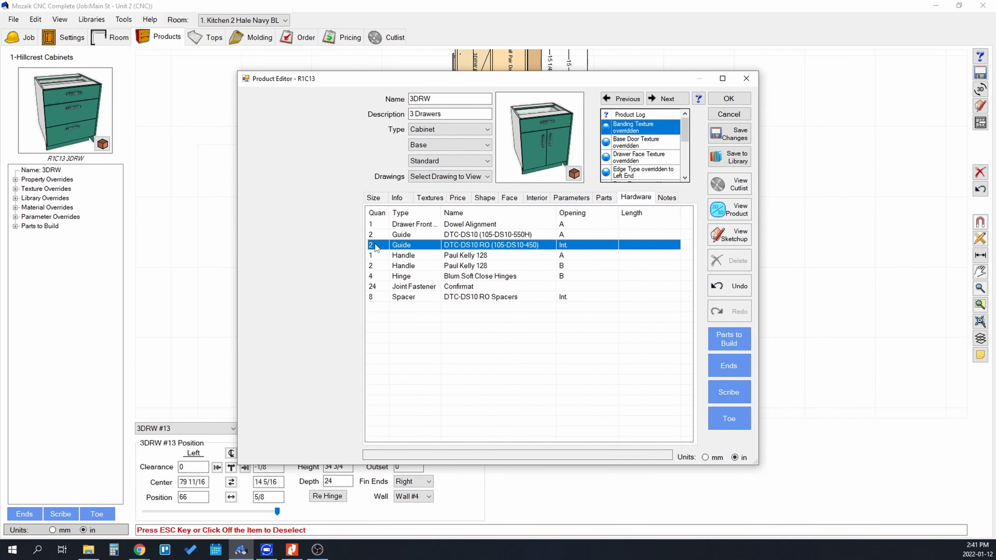
click(375, 224)
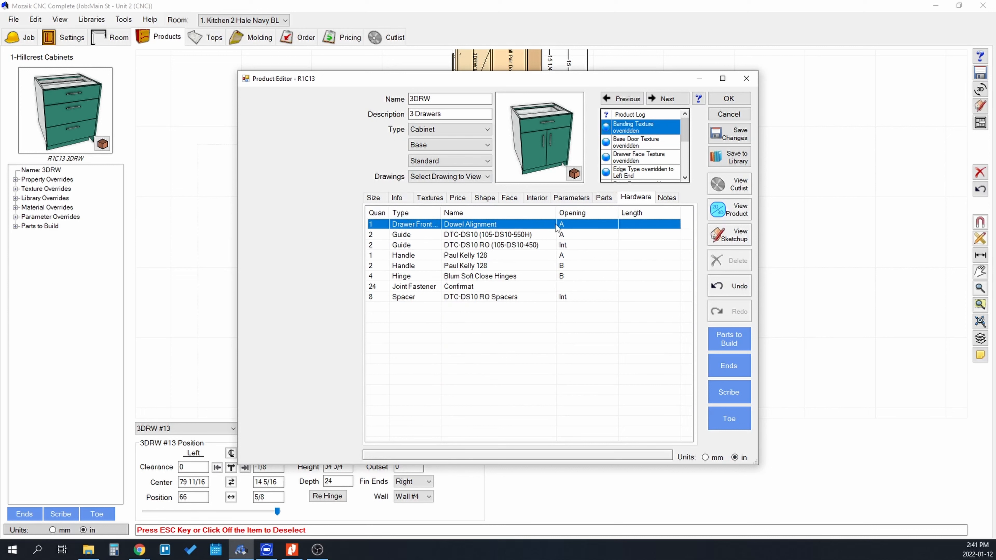
click(401, 235)
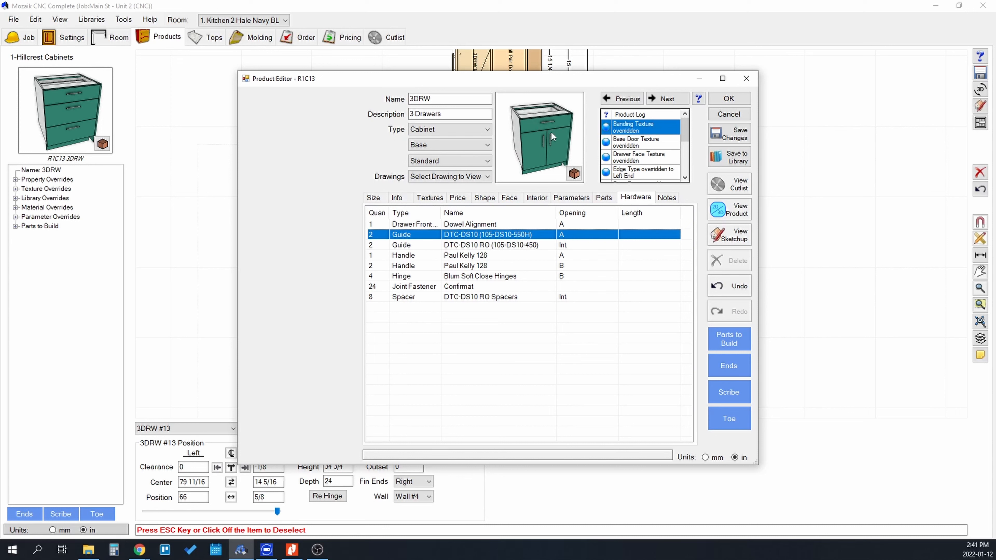
click(530, 245)
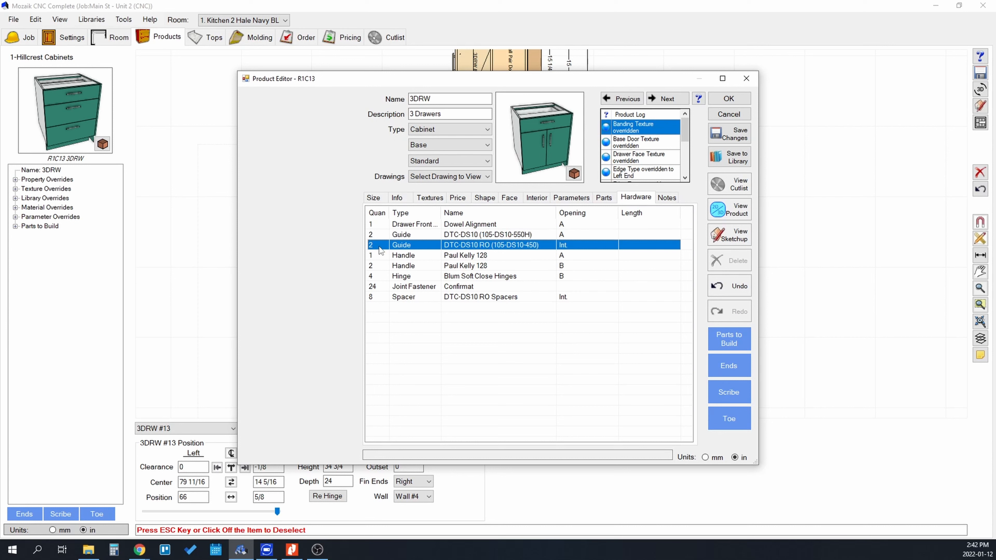
click(420, 257)
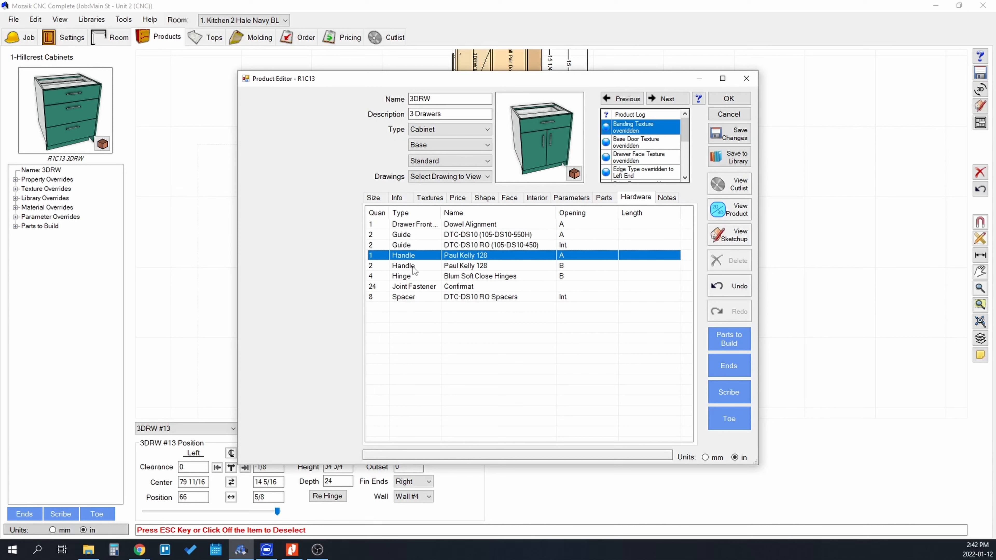
click(413, 267)
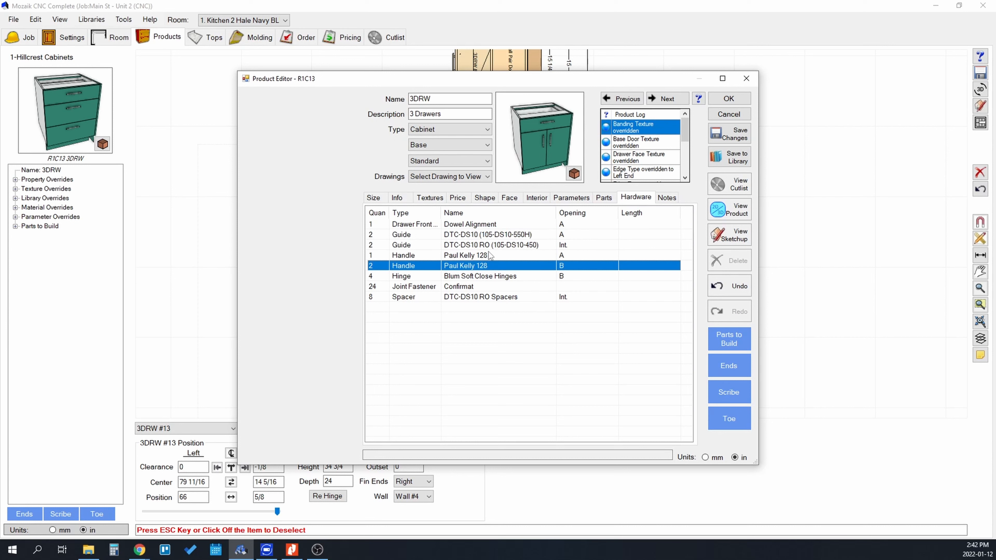
click(380, 279)
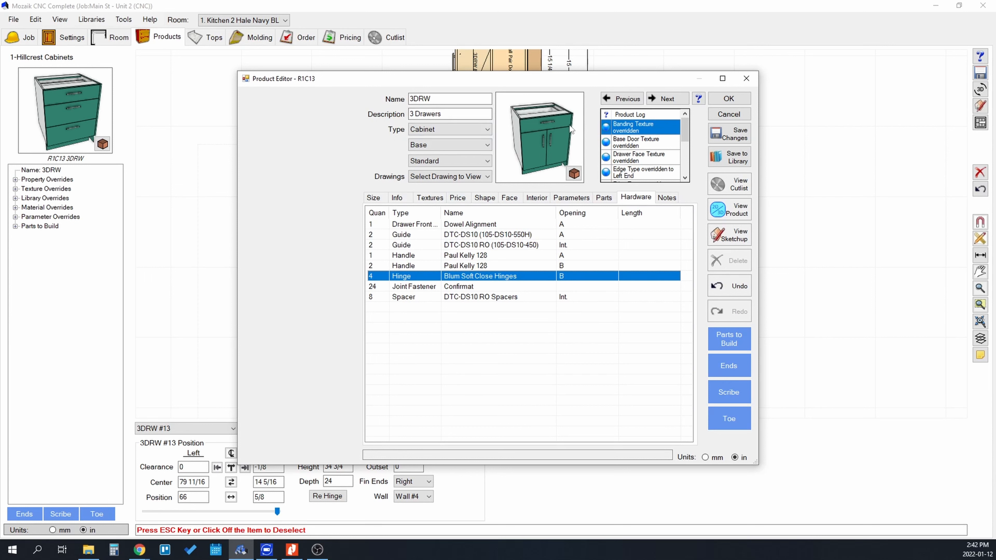
click(386, 287)
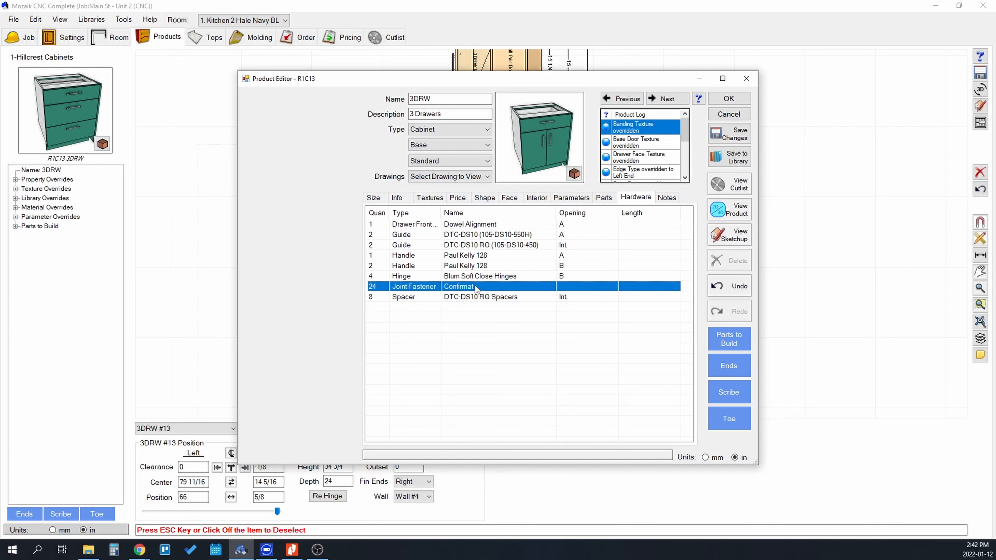
click(559, 111)
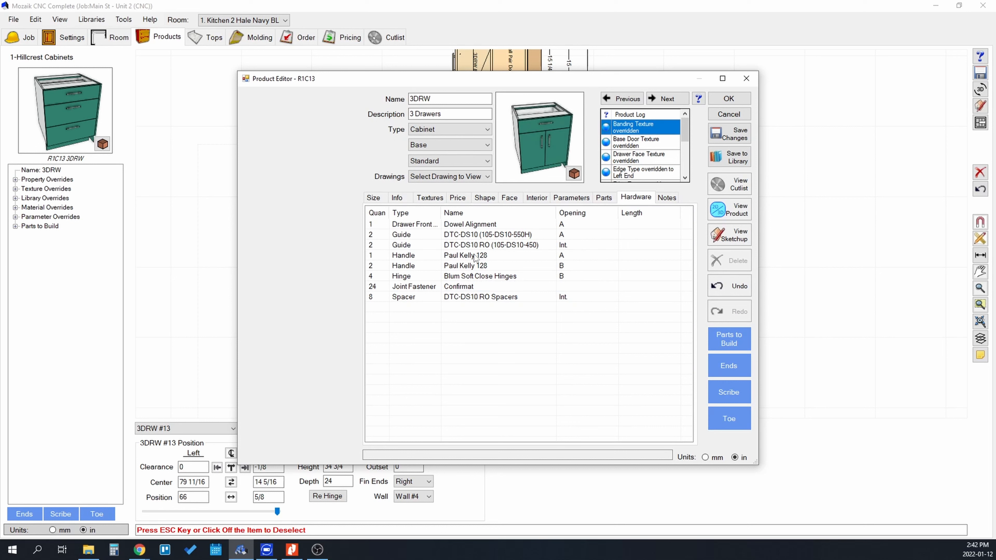
Inspect the product's wireframe in the Perspective view from several angles, and close the viewer.
click(729, 209)
click(526, 97)
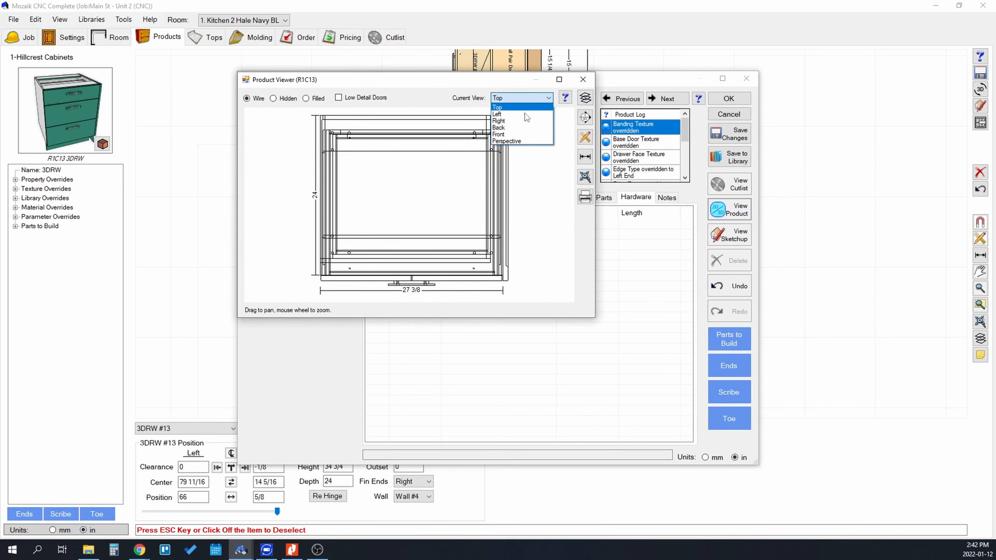
click(523, 140)
drag(523, 140, 431, 178)
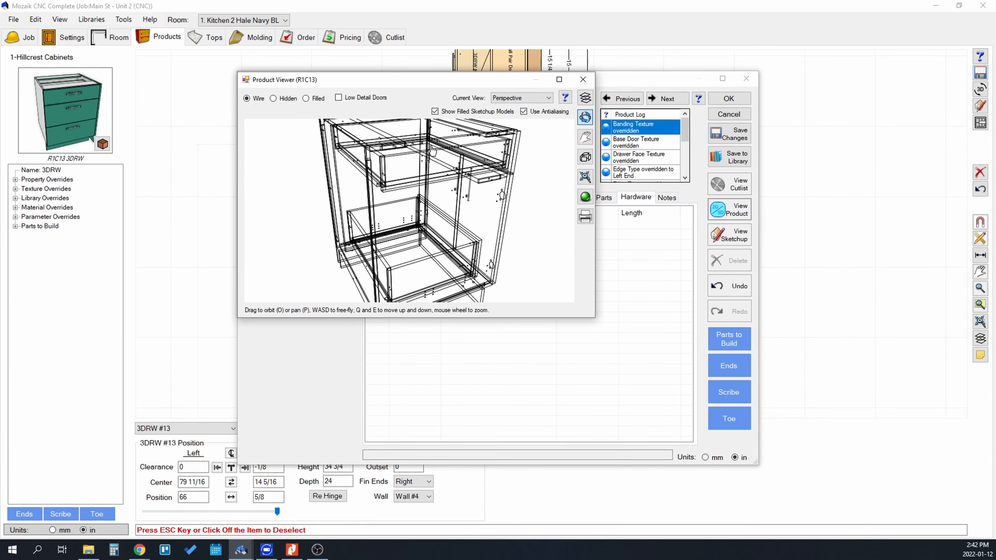
drag(372, 178, 431, 177)
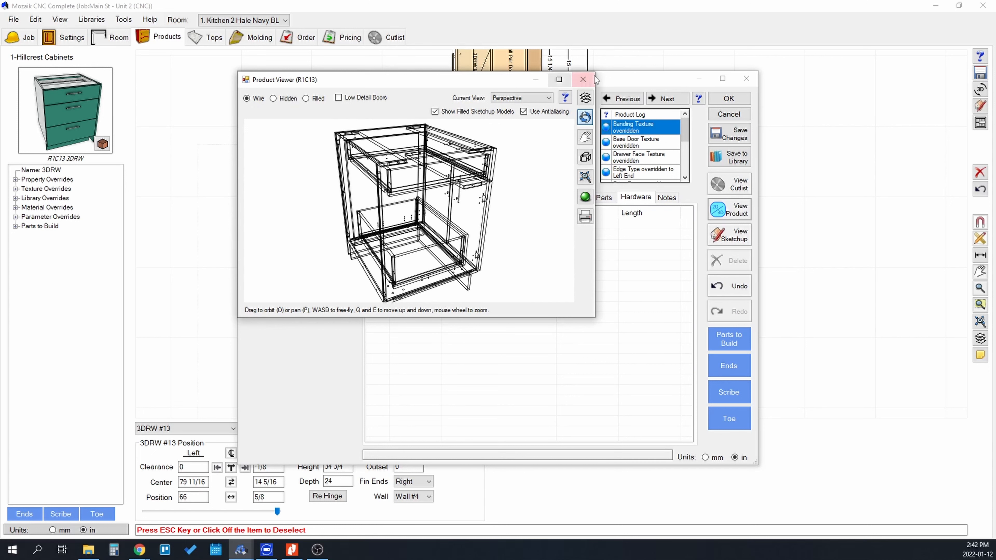
click(583, 79)
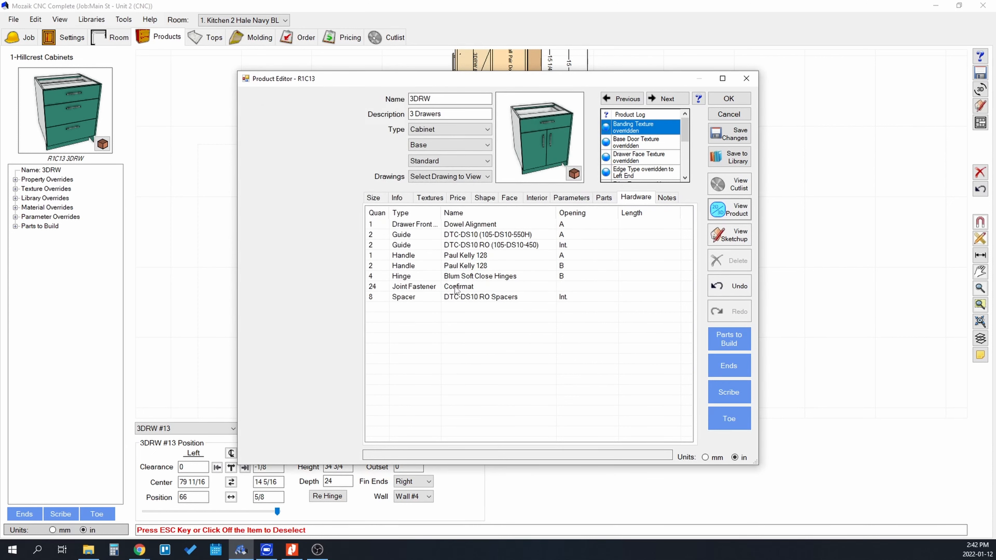
Review the Confirmat and DTC-DS10 RO Spacers hardware entries and examine the rollout tray up close in the product viewer.
click(465, 287)
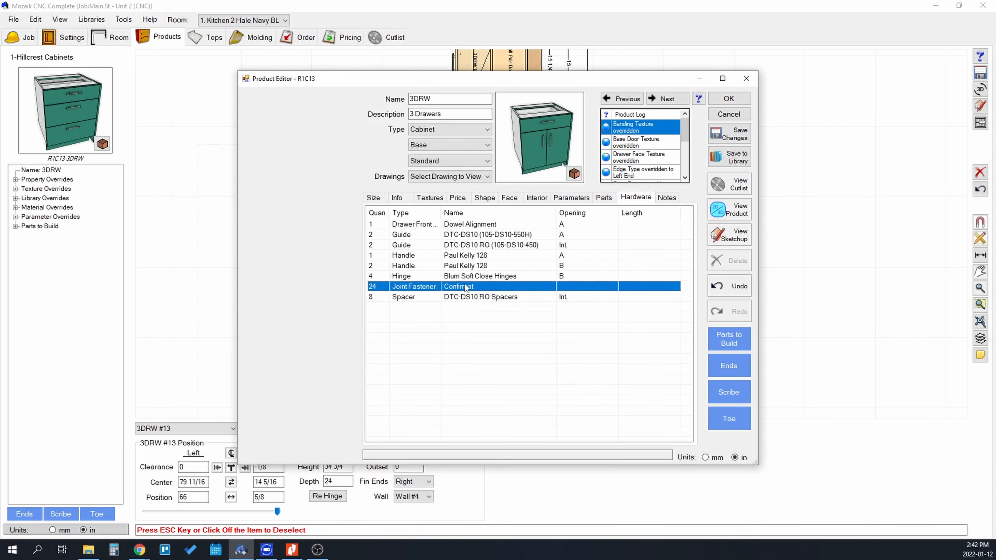
click(389, 298)
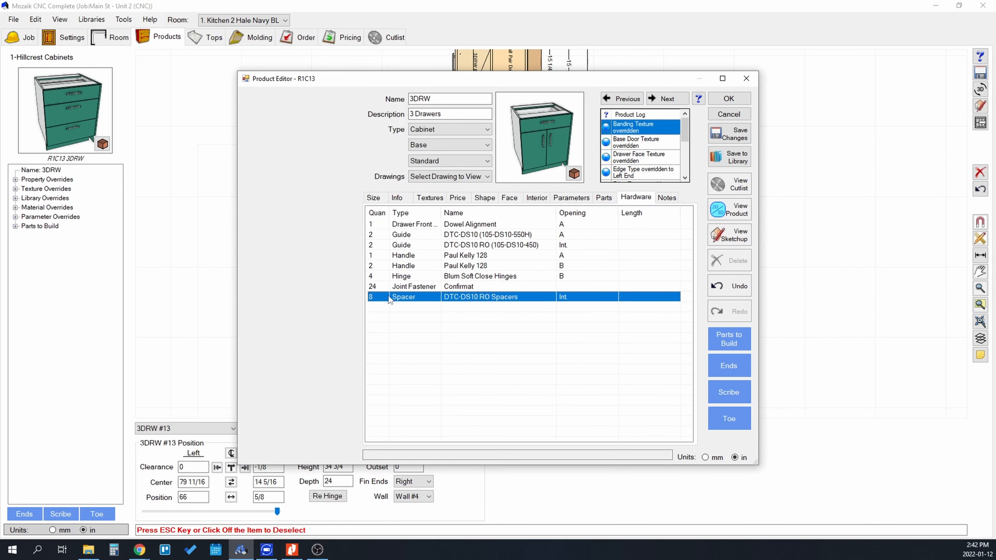
click(734, 209)
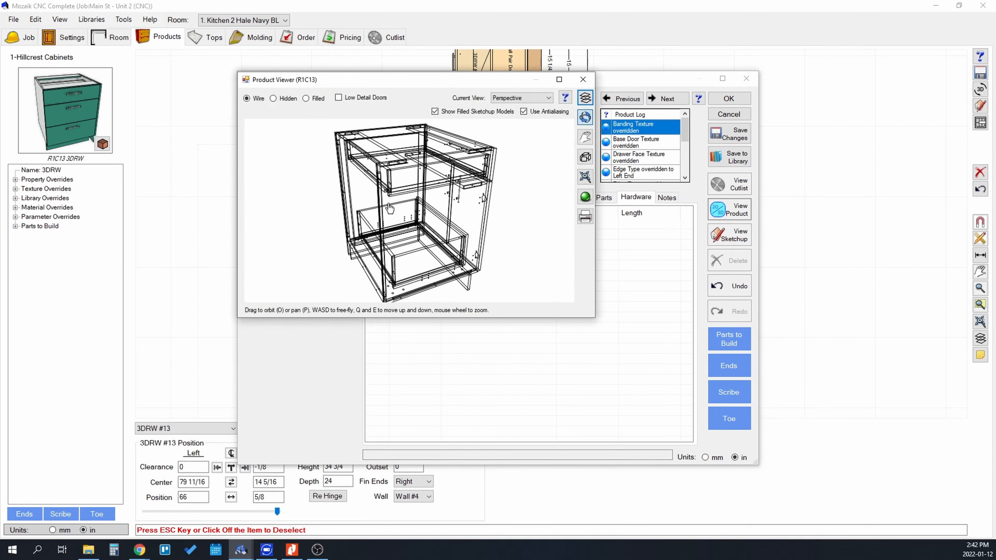
scroll(394, 223, up, 5)
drag(393, 224, 404, 271)
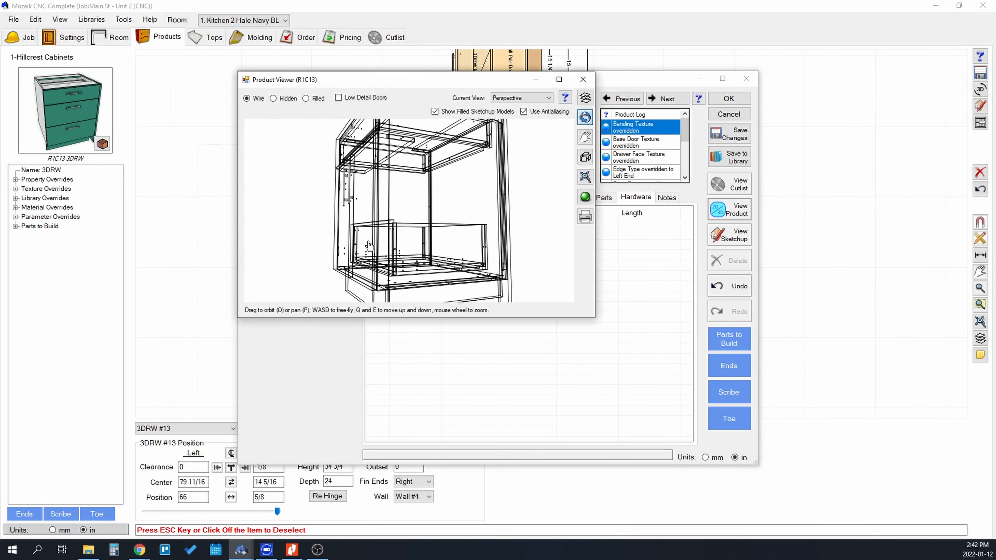
click(583, 79)
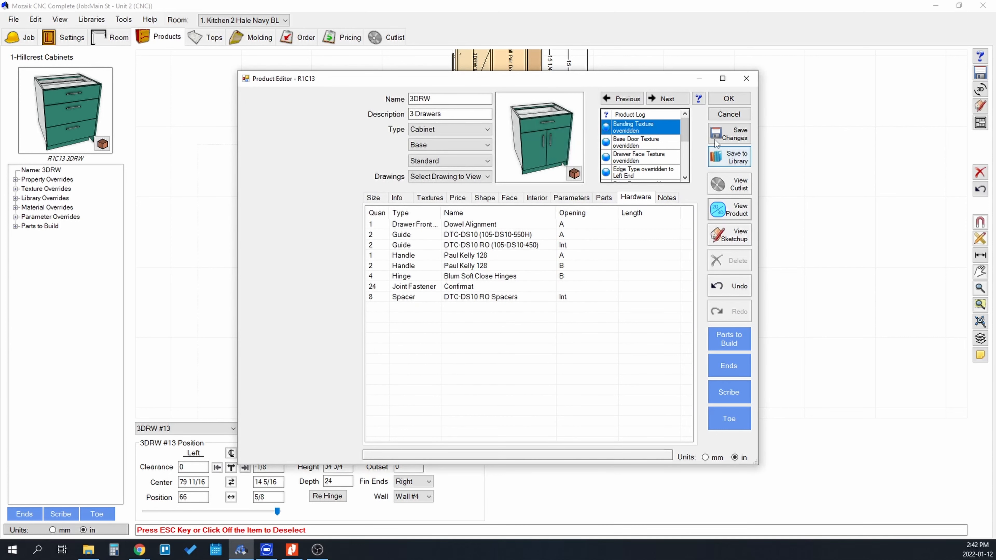
Look over the product's notes and size settings, and accept the product editor's changes.
click(671, 197)
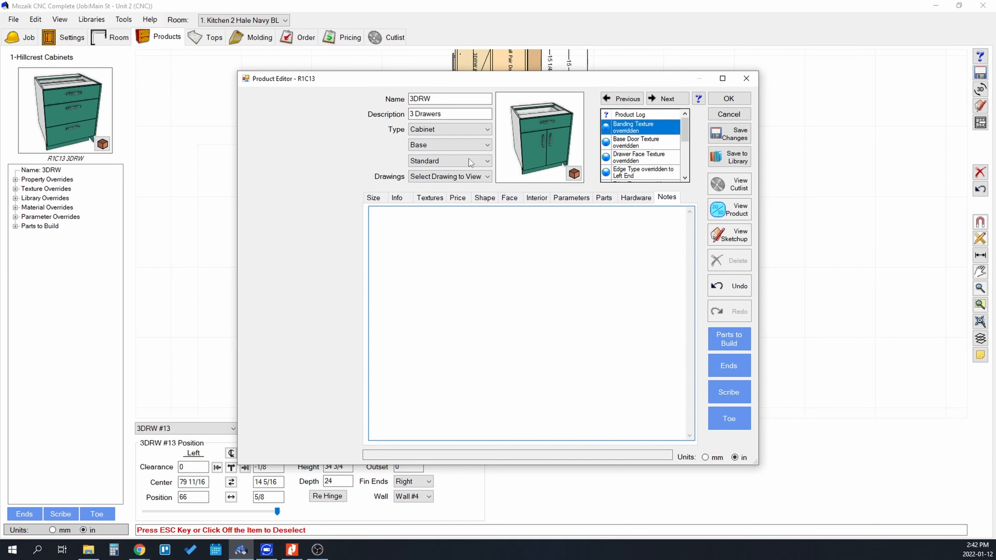
click(377, 197)
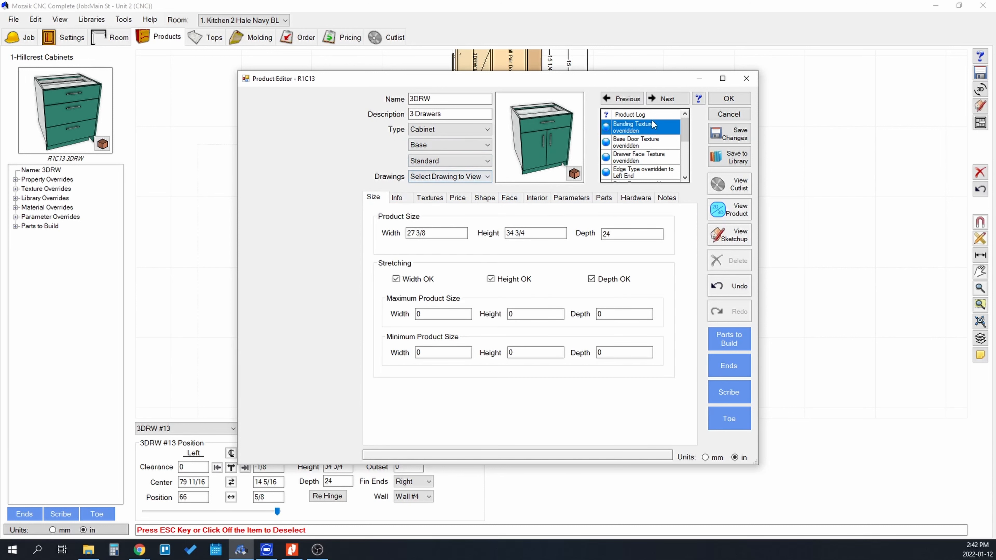
click(725, 100)
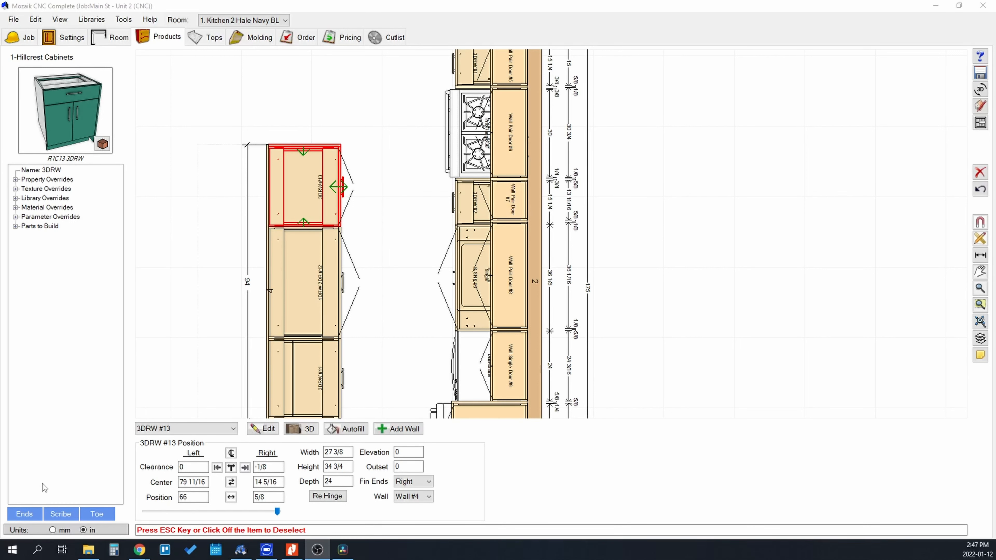
Reopen the 3DRW #13 cabinet in the product editor, turn its preview to the finished end, and select the Right End in its top shape.
click(296, 189)
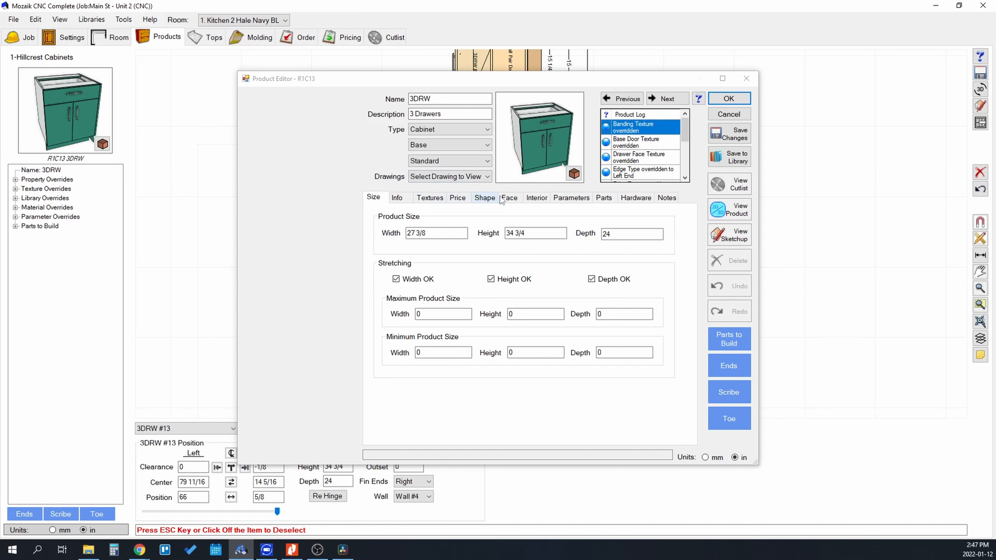
drag(545, 152, 532, 149)
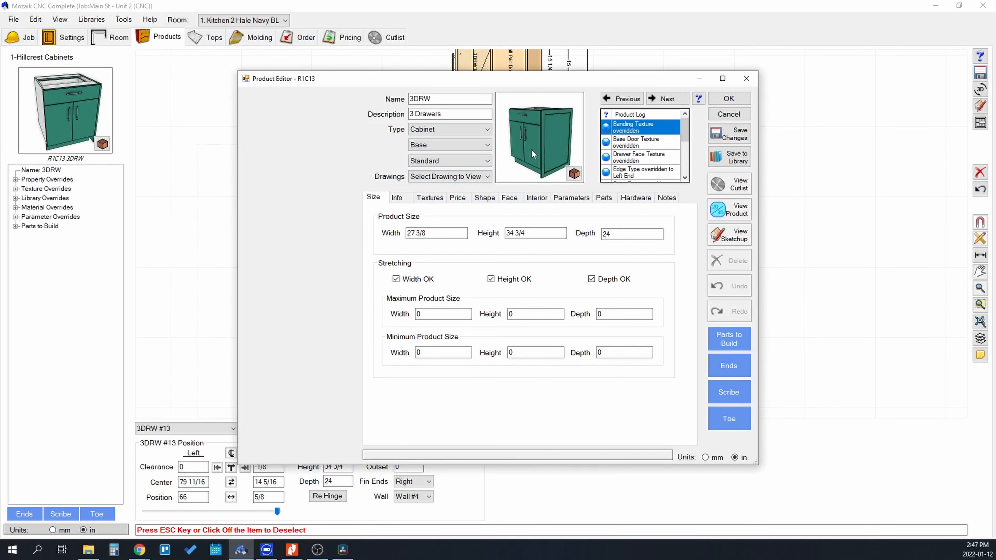
click(493, 197)
click(585, 273)
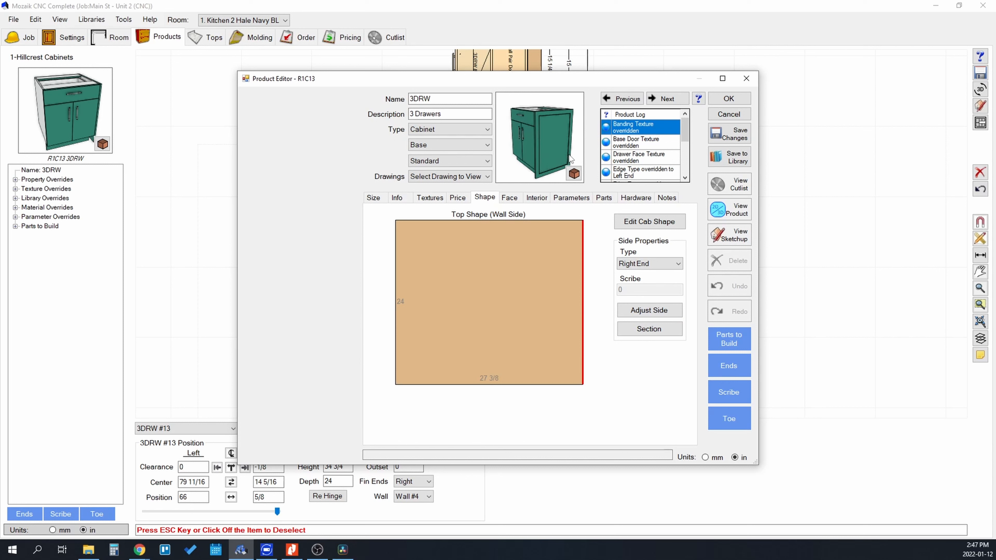
click(619, 332)
click(478, 368)
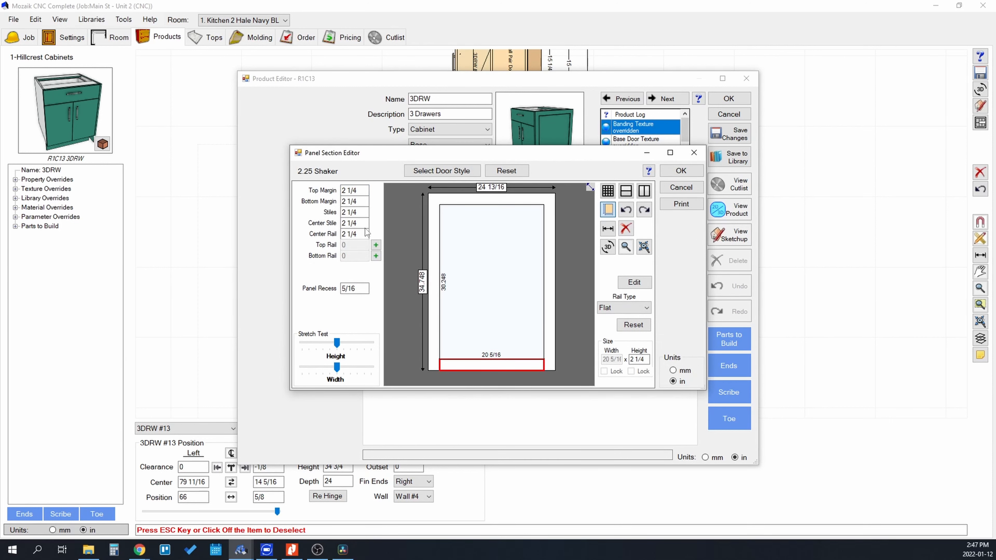
click(681, 188)
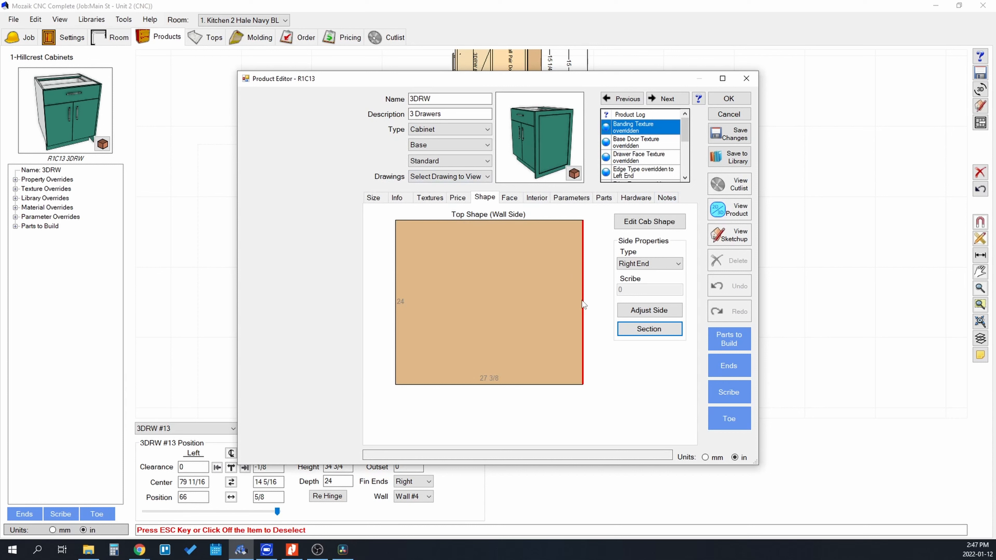
Open the Right End's panel section and set its bottom margin to 6 inches.
click(646, 329)
click(483, 366)
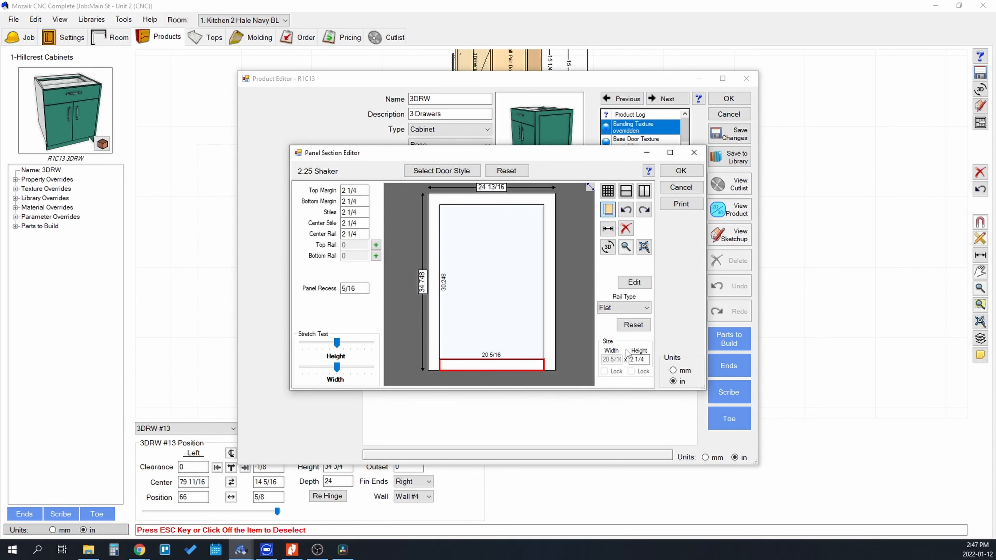
click(358, 234)
drag(357, 201, 319, 201)
text(6)
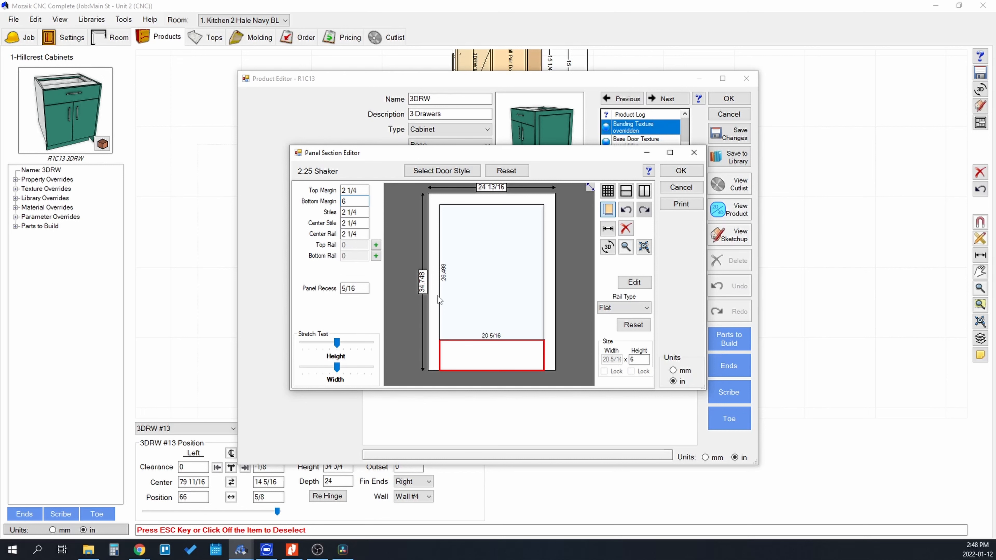
Divide the Right End's panel vertically into two side-by-side panels, accept the section and check the end in the product preview.
click(526, 243)
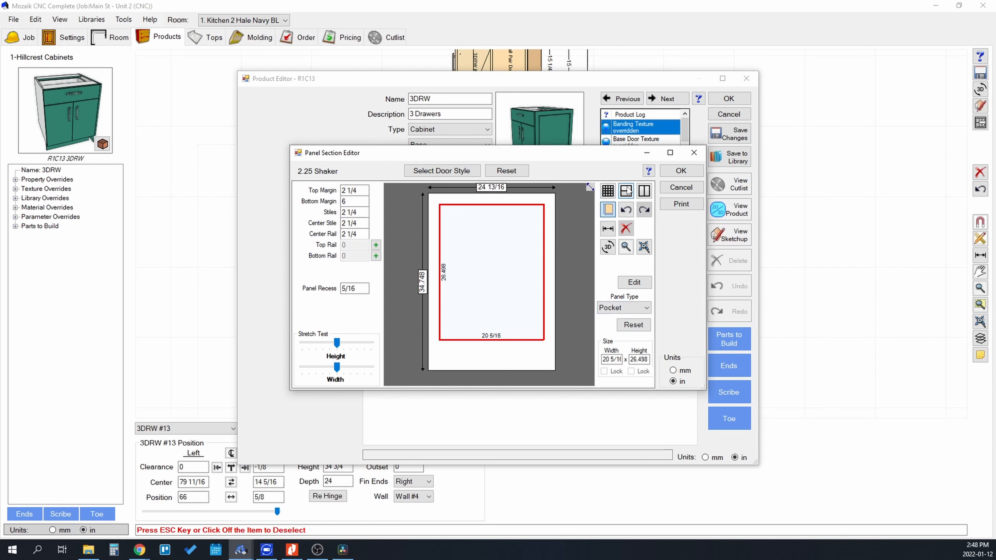
click(644, 193)
click(527, 267)
click(460, 271)
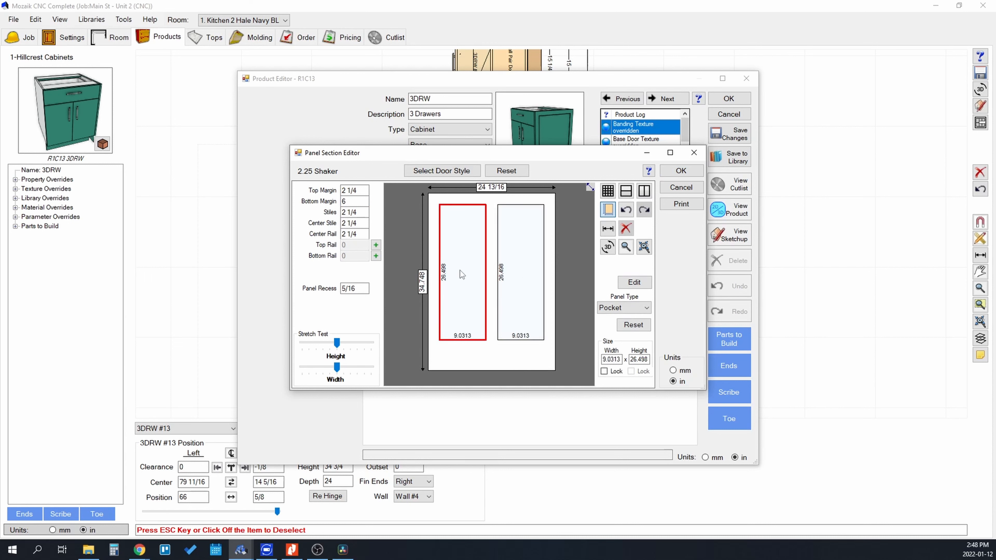
click(681, 170)
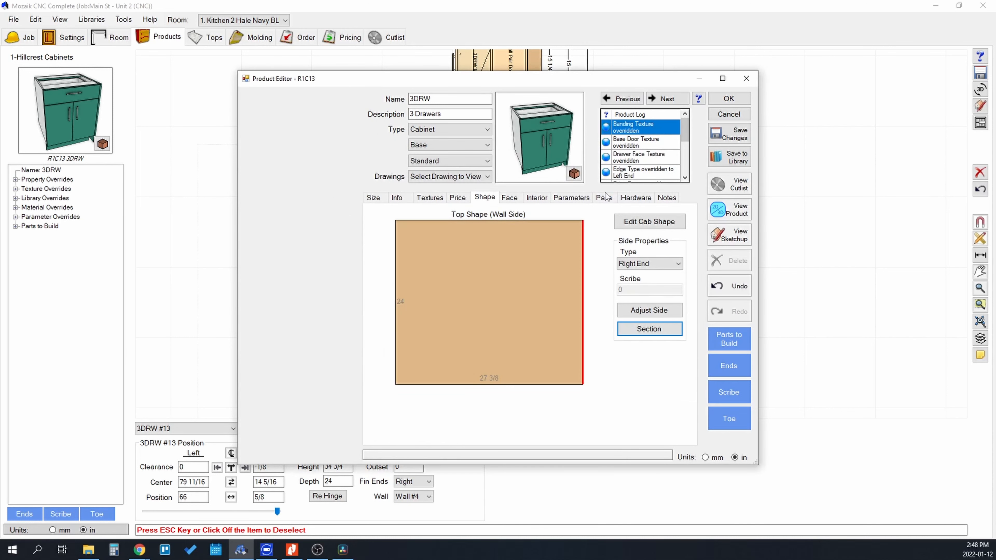
drag(556, 145, 490, 130)
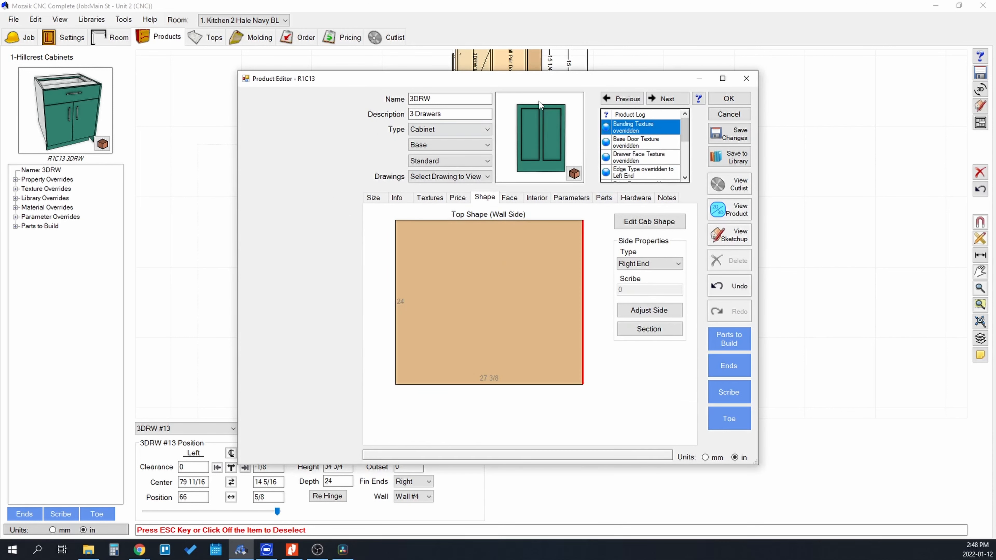
Check the paneled end in the product preview, look over the face and parameter settings, and return to the interior settings.
scroll(542, 121, up, 2)
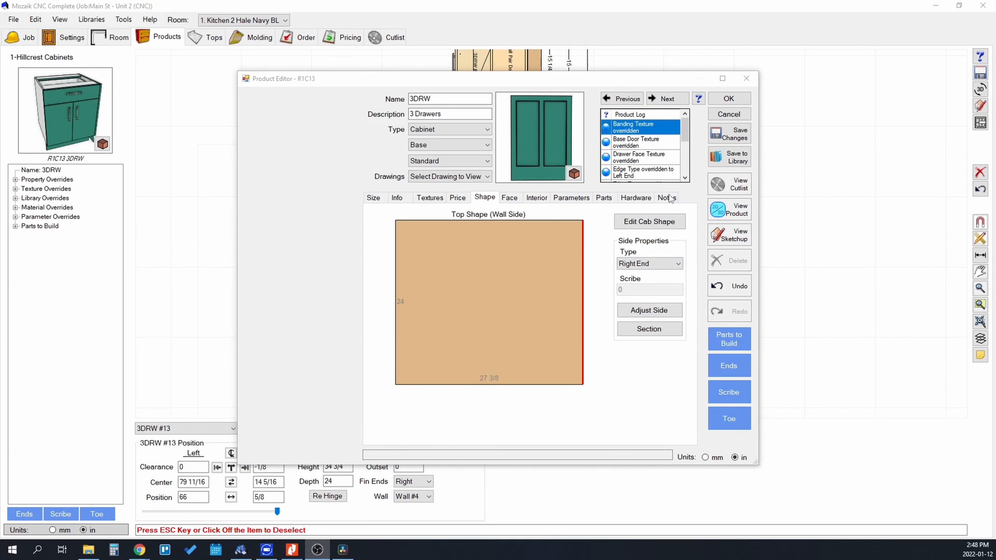
click(510, 198)
click(537, 198)
click(570, 198)
click(547, 198)
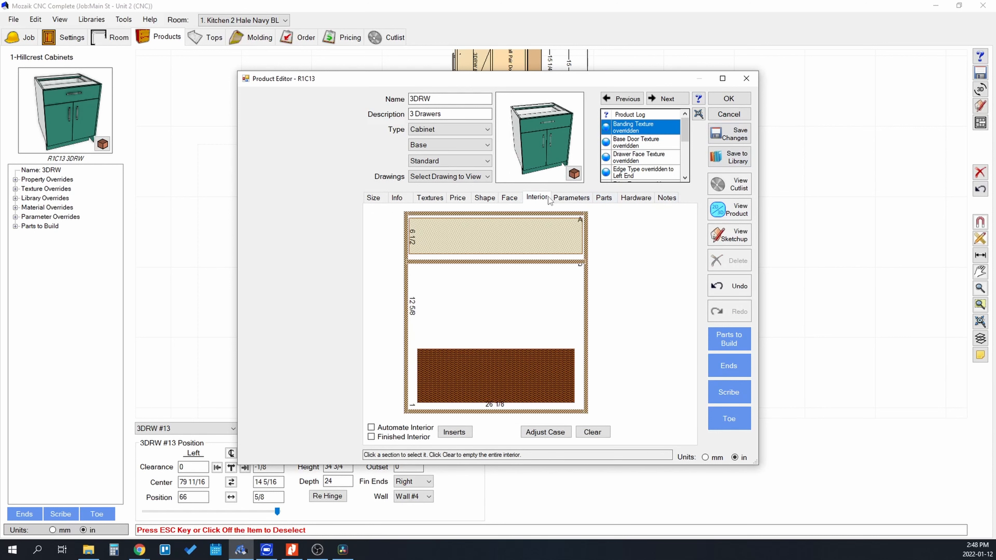
Open the help document for the product editor's interior settings and read through its pages to the Product Properties section.
click(698, 99)
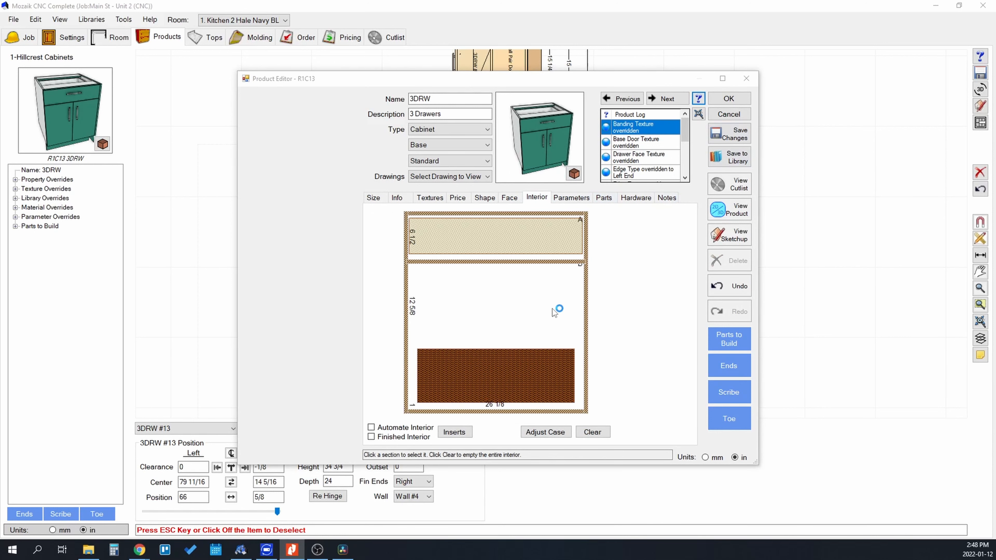
drag(626, 51, 589, 76)
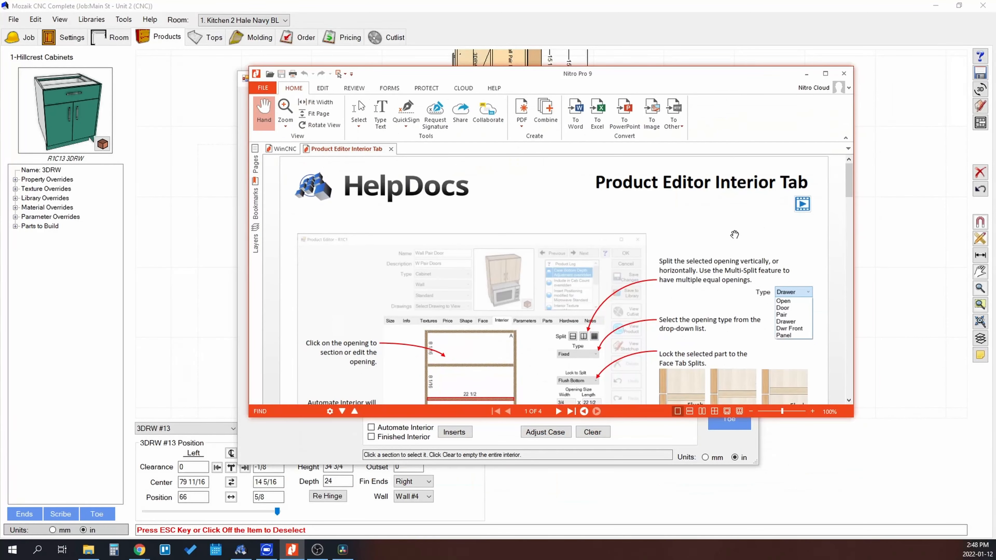
scroll(735, 235, down, 5)
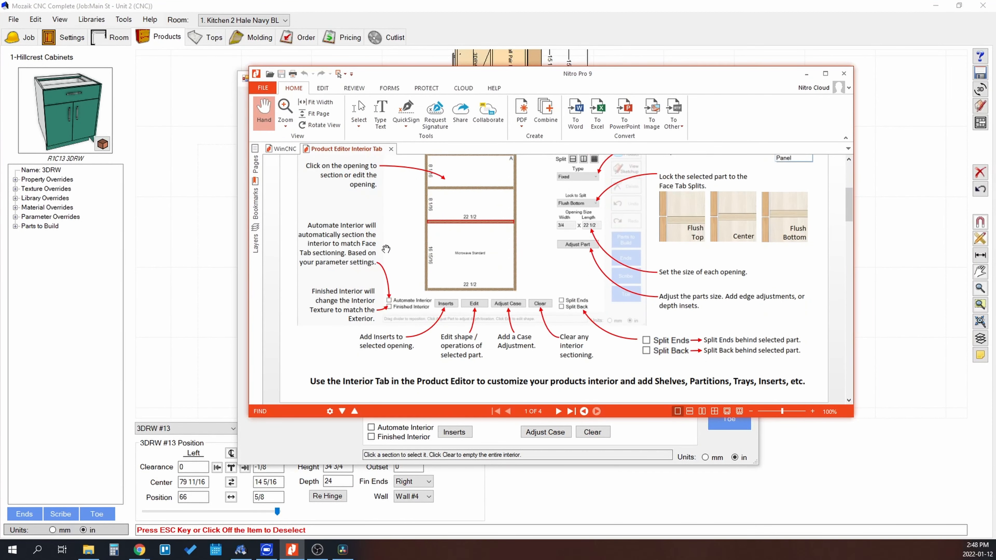
scroll(386, 249, down, 10)
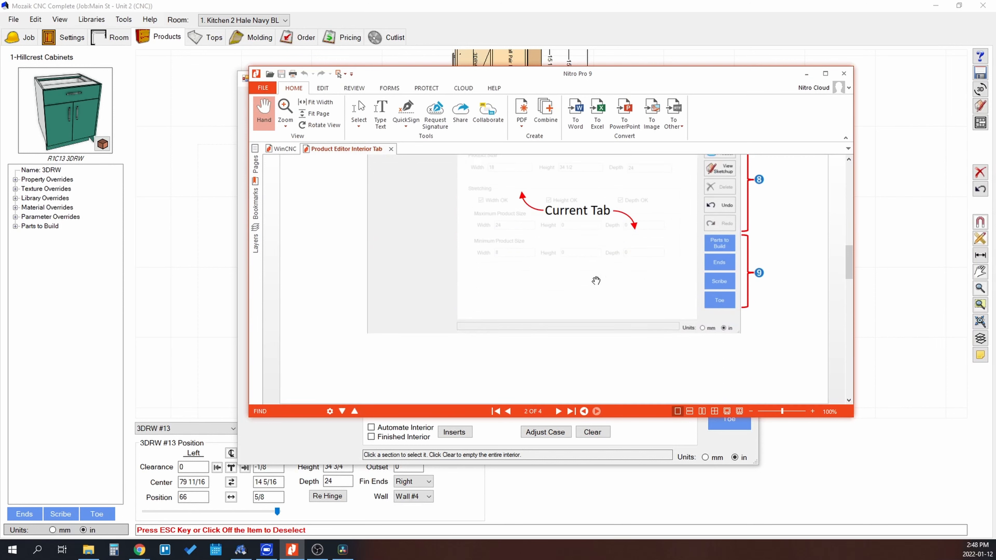
scroll(596, 281, up, 5)
scroll(604, 270, down, 10)
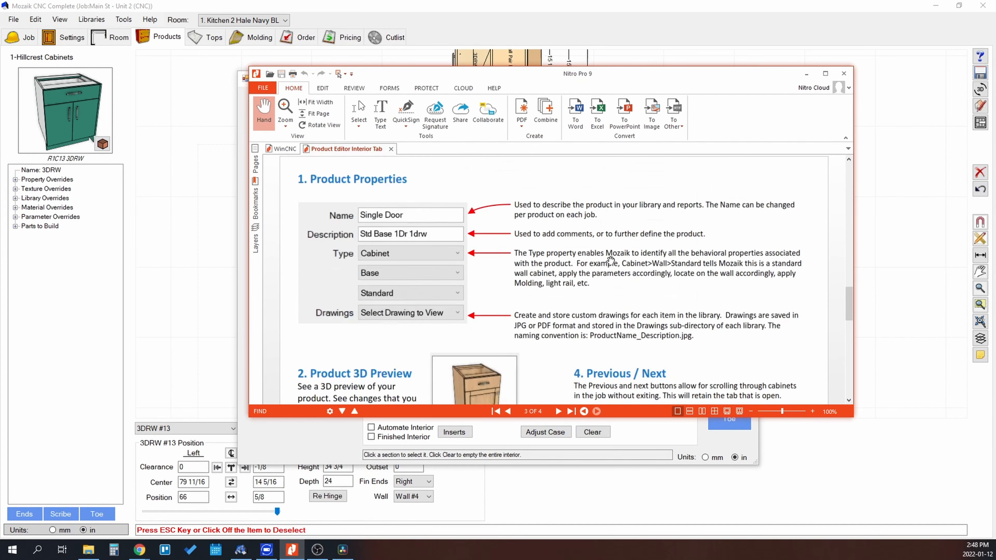